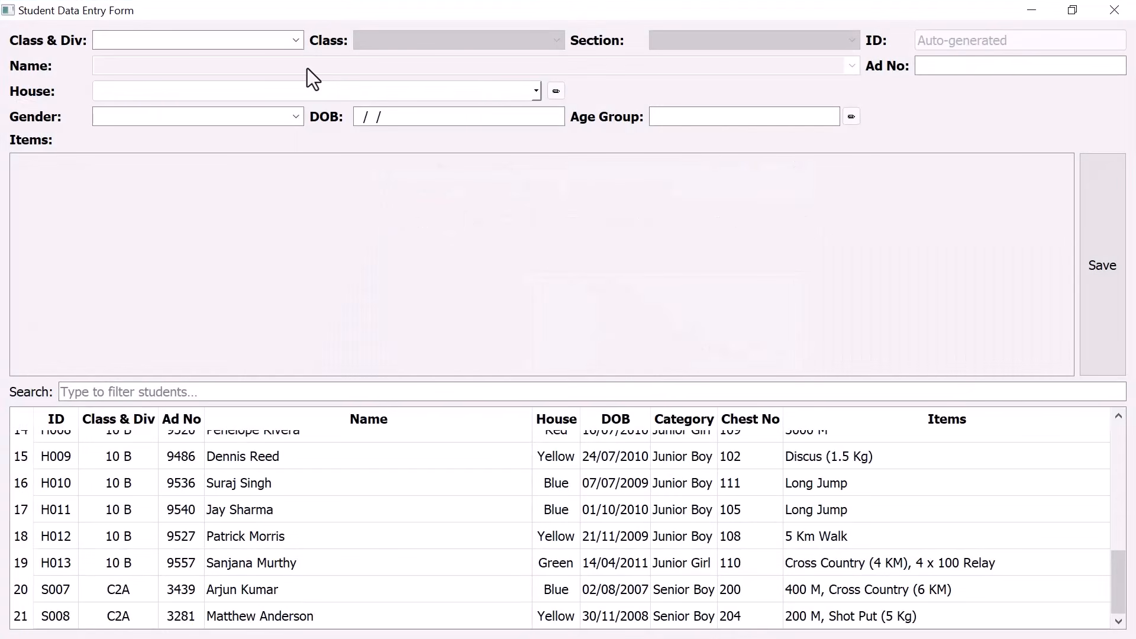
Start a student entry with class and division C2A, filter the names by "j", and choose the sixth matching student
{"action": "type", "text": "c2"}
{"action": "key", "text": "Down"}
{"action": "key", "text": "Return"}
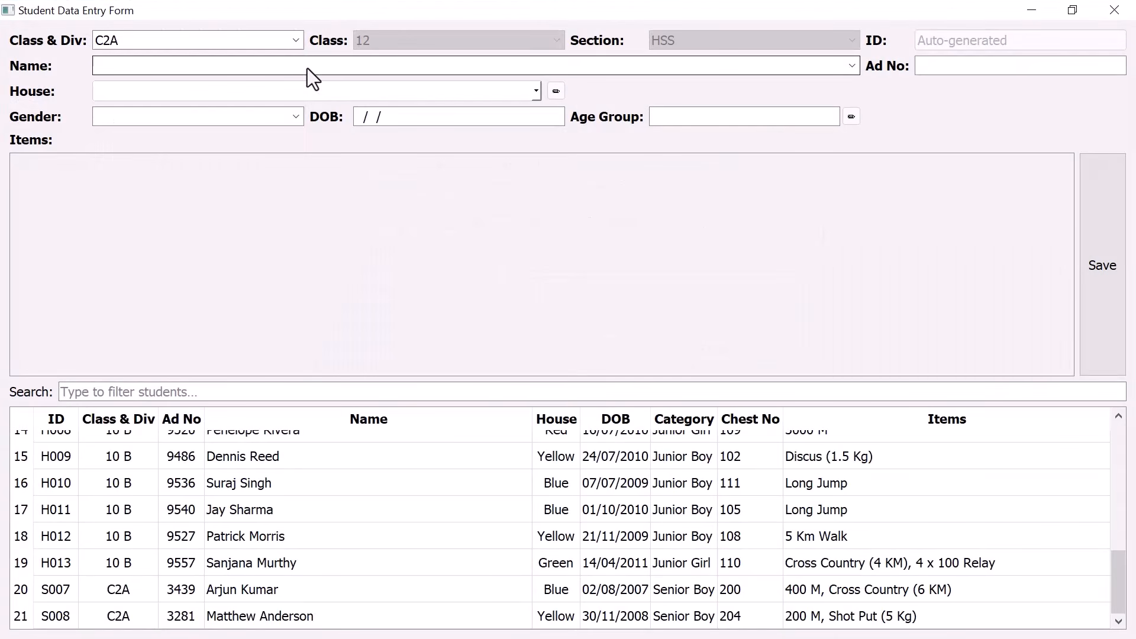
{"action": "left_click", "coordinate": [306, 61]}
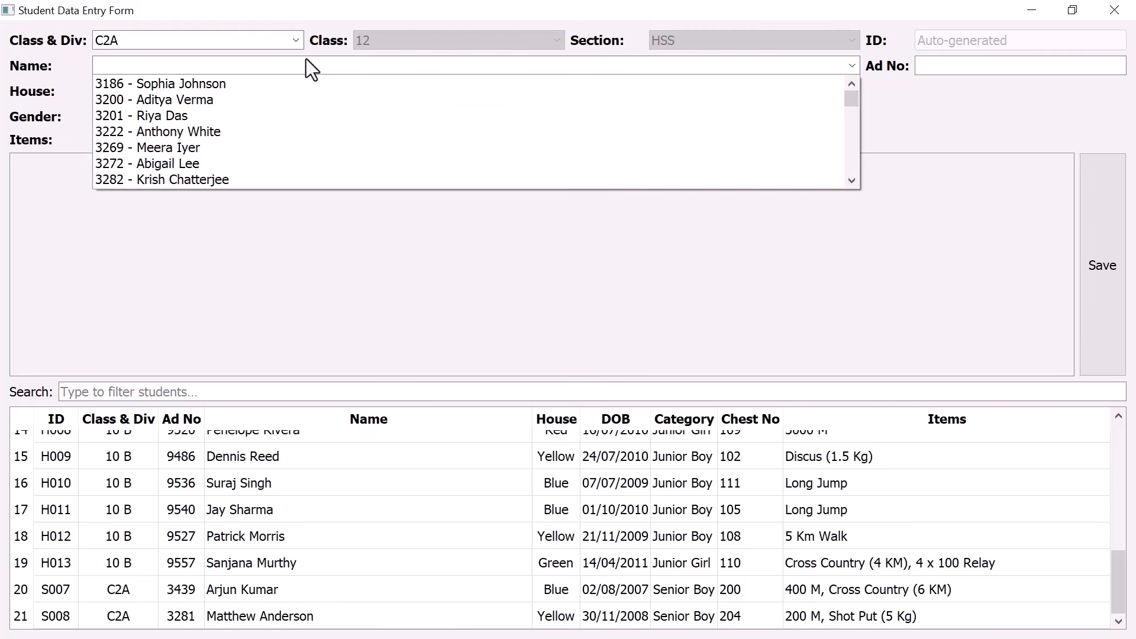
{"action": "type", "text": "j"}
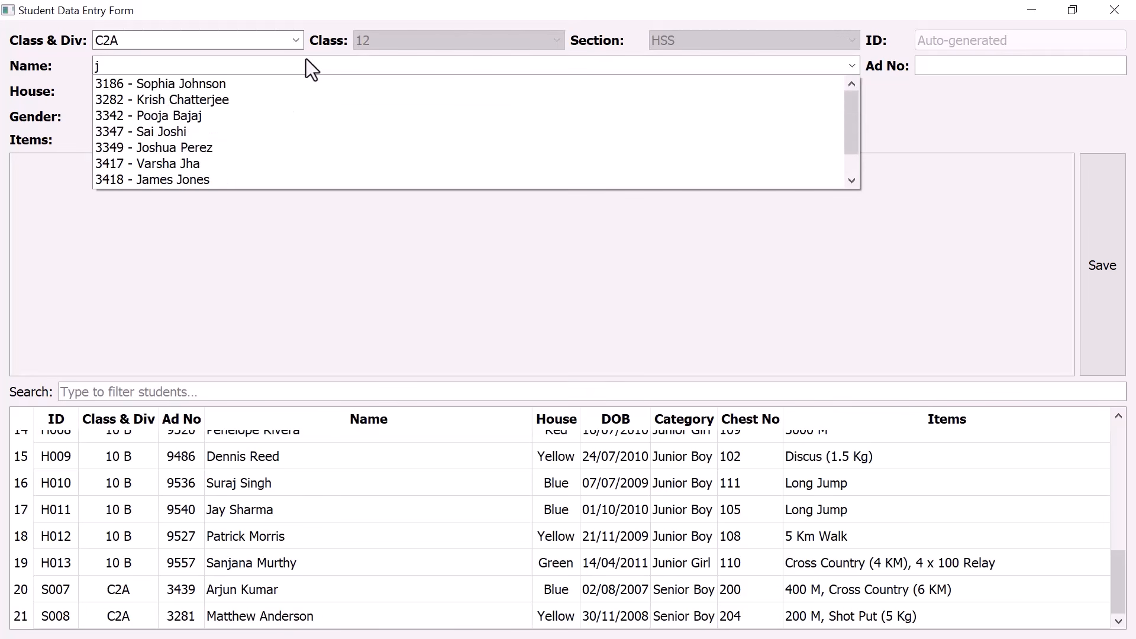
{"action": "left_click", "coordinate": [248, 163]}
Register the student for 100 M and Cross Country (4 KM), and save the entry
{"action": "left_click", "coordinate": [220, 173]}
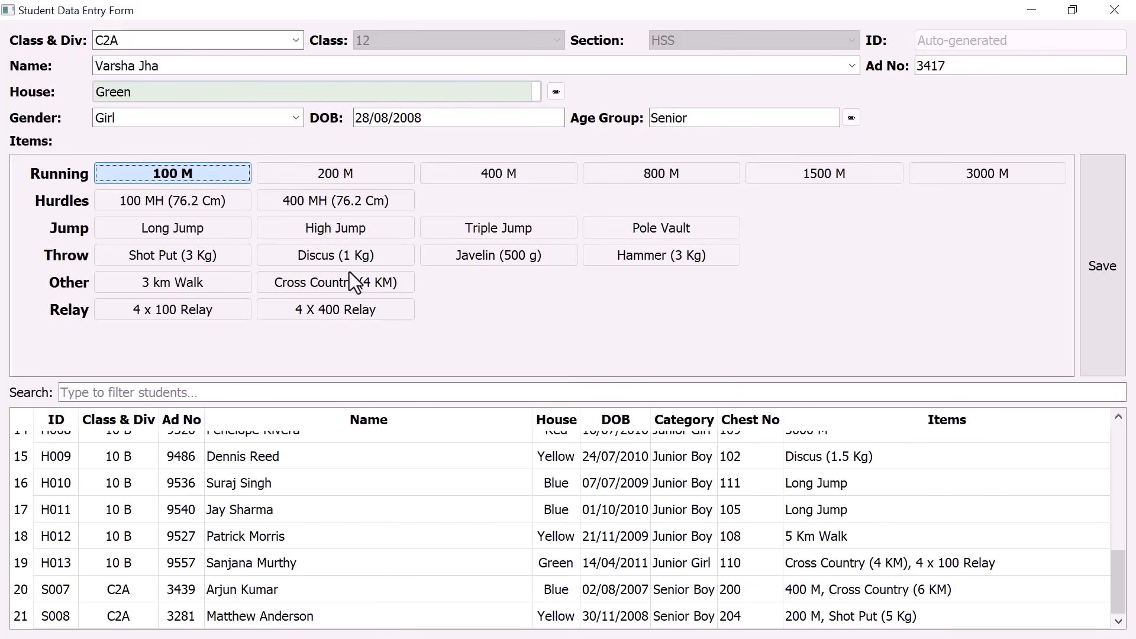
{"action": "left_click", "coordinate": [357, 285]}
{"action": "left_click", "coordinate": [1095, 318]}
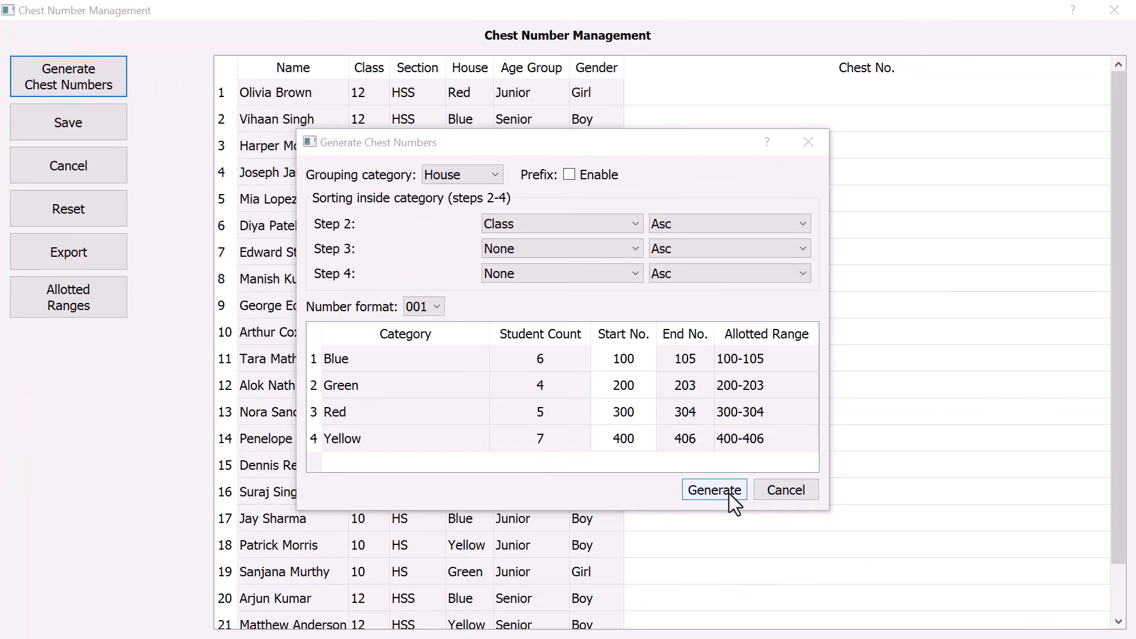
Generate the chest numbers grouped by House and sorted by Class in ascending order, and save them
{"action": "left_click", "coordinate": [729, 493]}
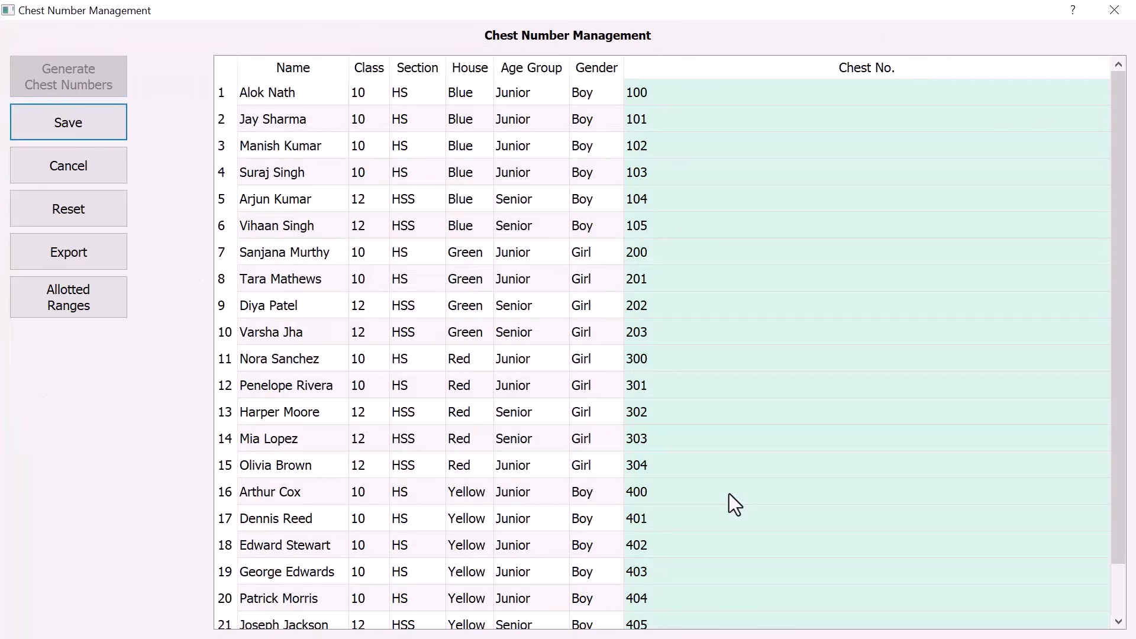
{"action": "left_click", "coordinate": [93, 122]}
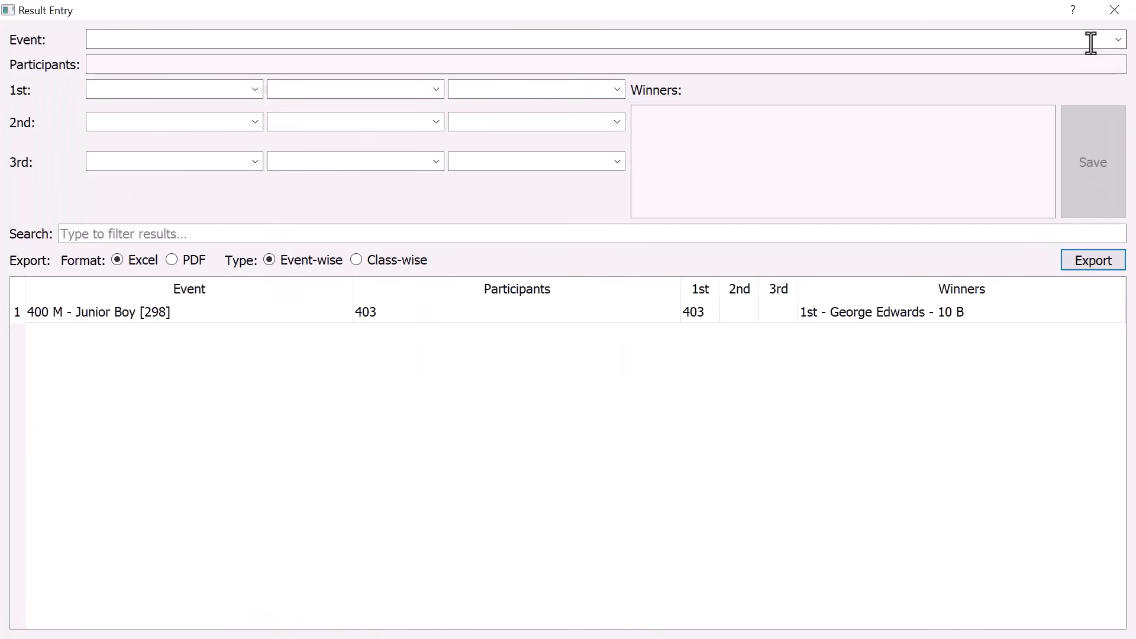
Record the 100 M - Junior Boy result with chest numbers 402 first, 102 second and 100 third, and save it
{"action": "type", "text": "100"}
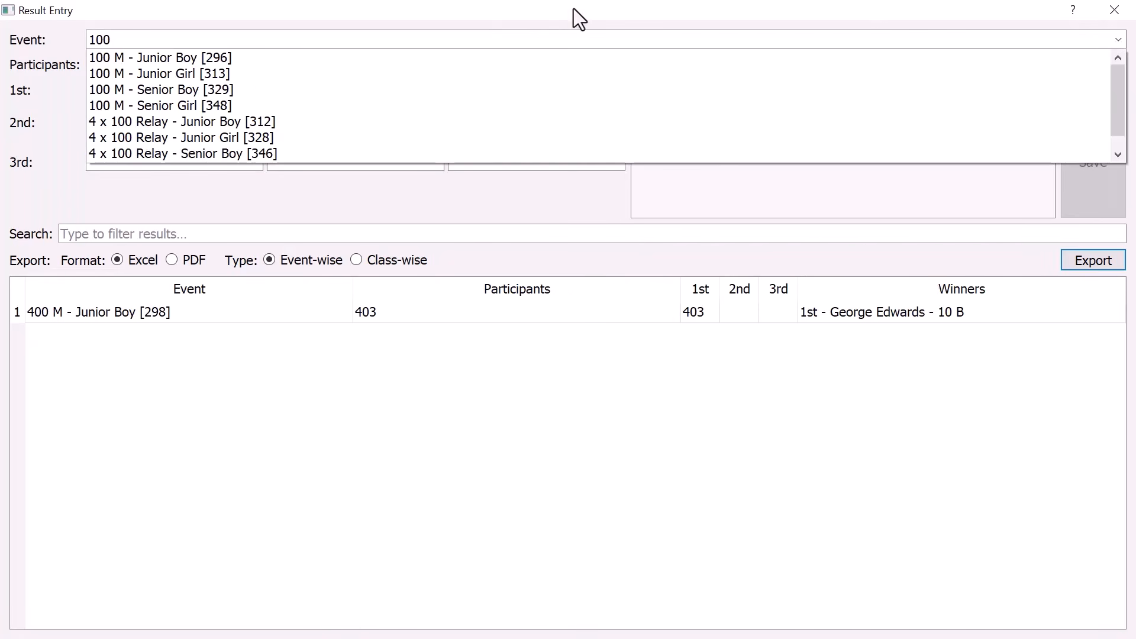
{"action": "left_click", "coordinate": [265, 58]}
{"action": "left_click", "coordinate": [256, 89]}
{"action": "left_click", "coordinate": [208, 156]}
{"action": "left_click", "coordinate": [212, 122]}
{"action": "type", "text": "102"}
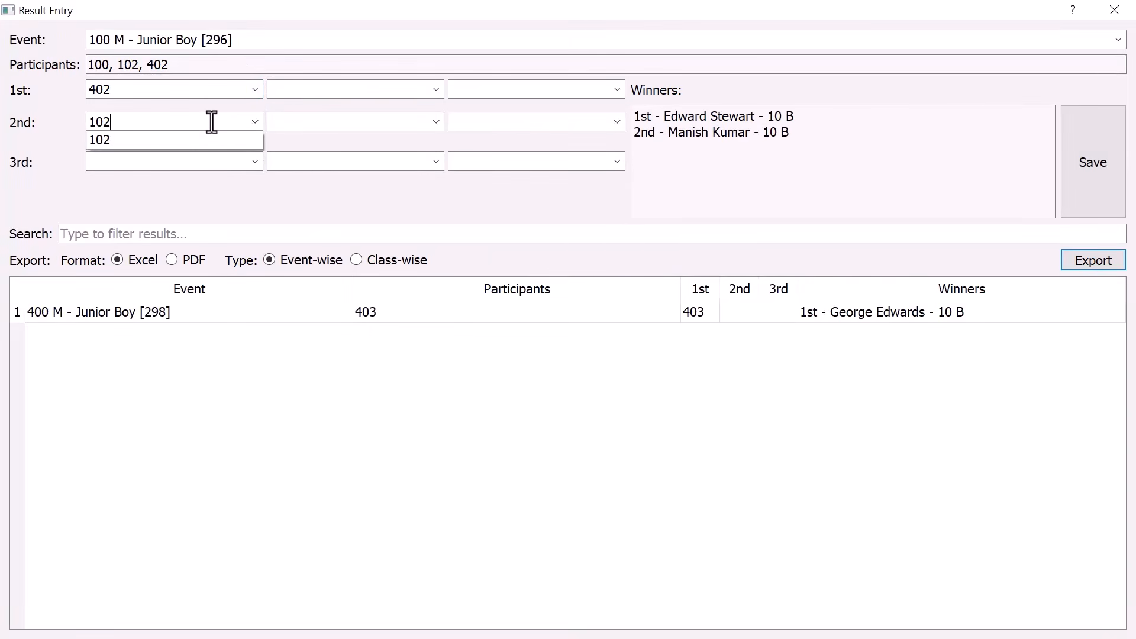
{"action": "left_click", "coordinate": [254, 161]}
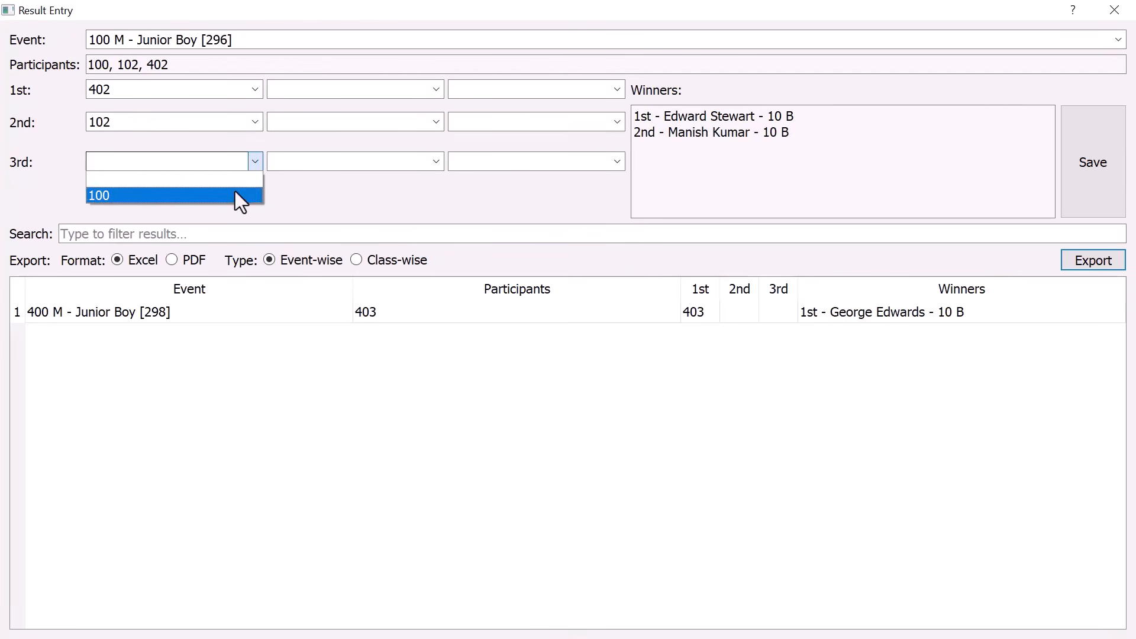
{"action": "left_click", "coordinate": [235, 191]}
{"action": "left_click", "coordinate": [1089, 172]}
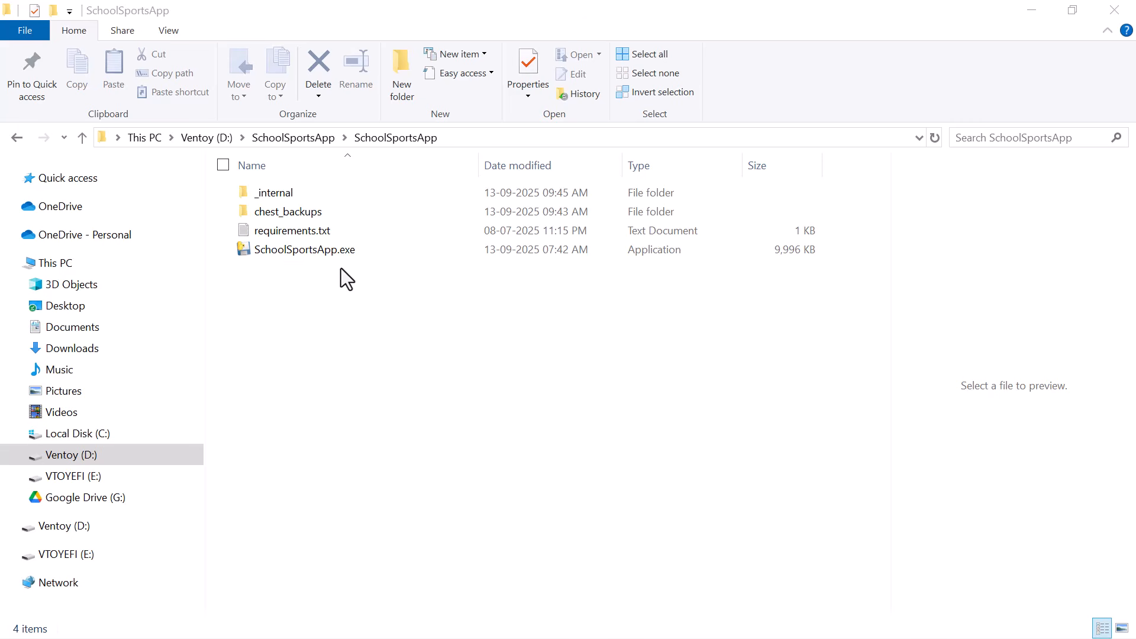
Launch SchoolSportsApp.exe and open the athletics items list in a maximized window
{"action": "left_click", "coordinate": [330, 251]}
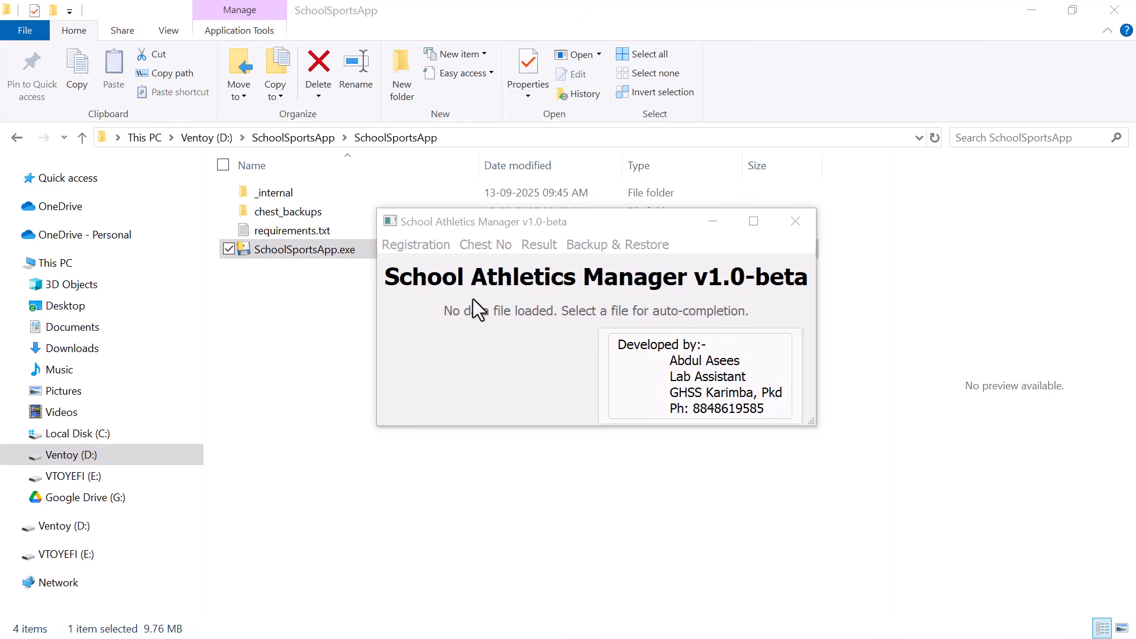
{"action": "left_click", "coordinate": [423, 247]}
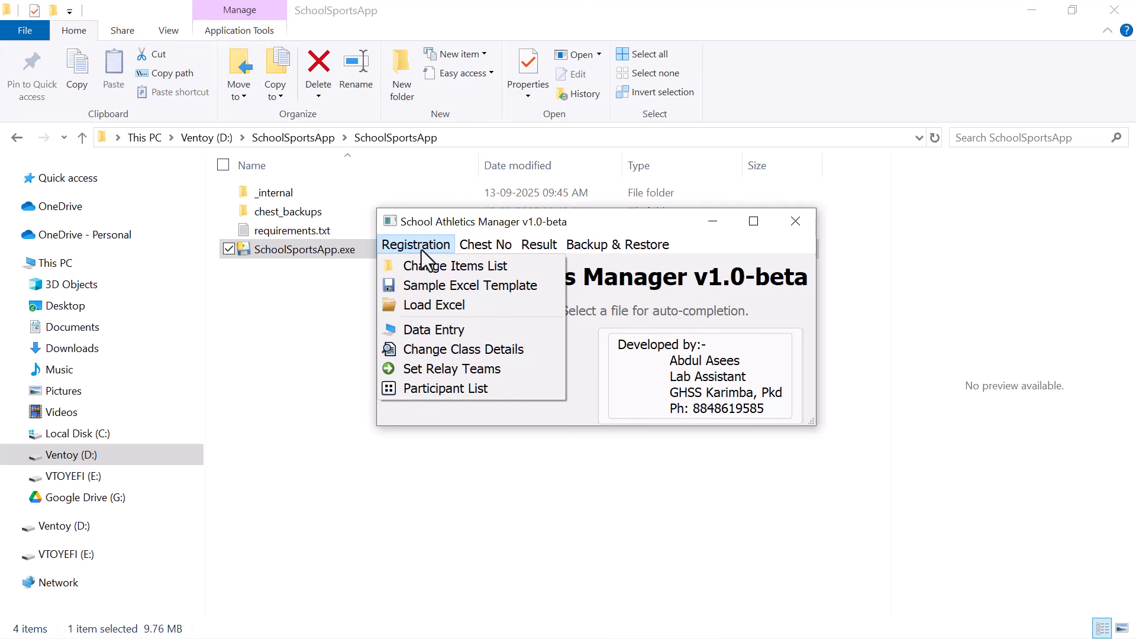
{"action": "left_click", "coordinate": [475, 267]}
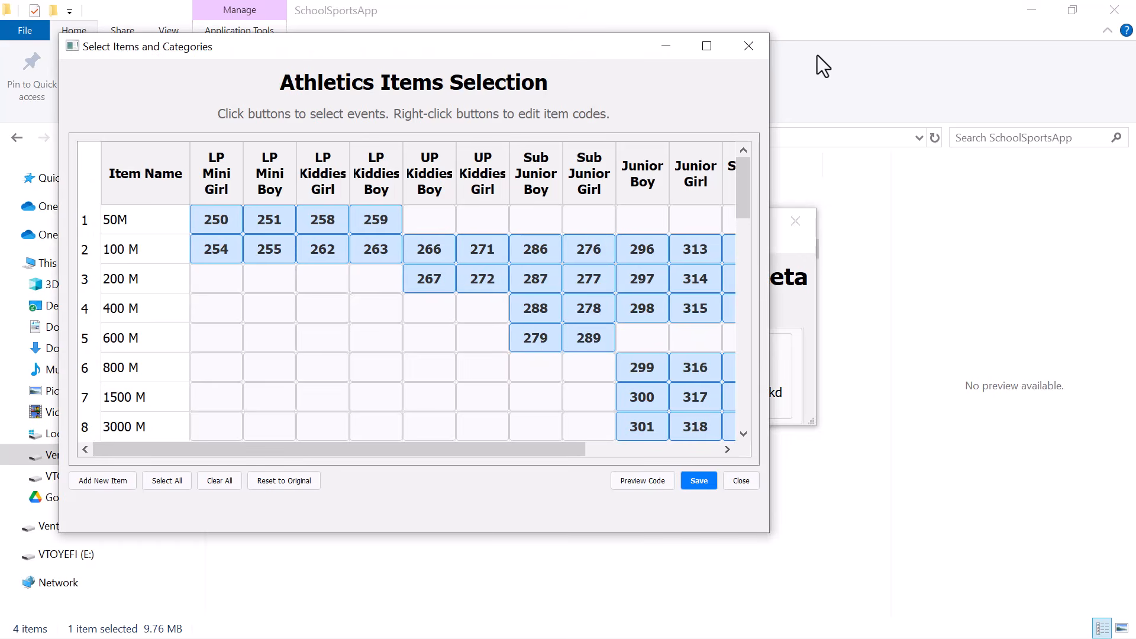
{"action": "left_click", "coordinate": [704, 56]}
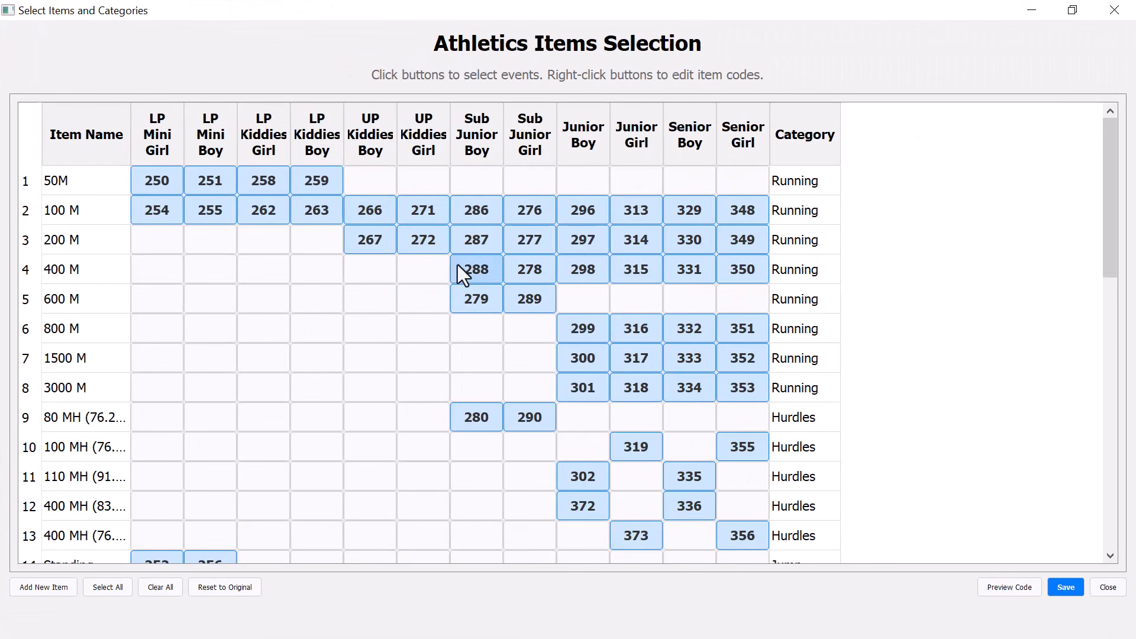
Review the athletics items down to the relay events, save the configuration, and close the items list
{"action": "scroll", "coordinate": [393, 336], "scroll_direction": "down", "scroll_amount": 5}
{"action": "scroll", "coordinate": [963, 556], "scroll_direction": "down", "scroll_amount": 3}
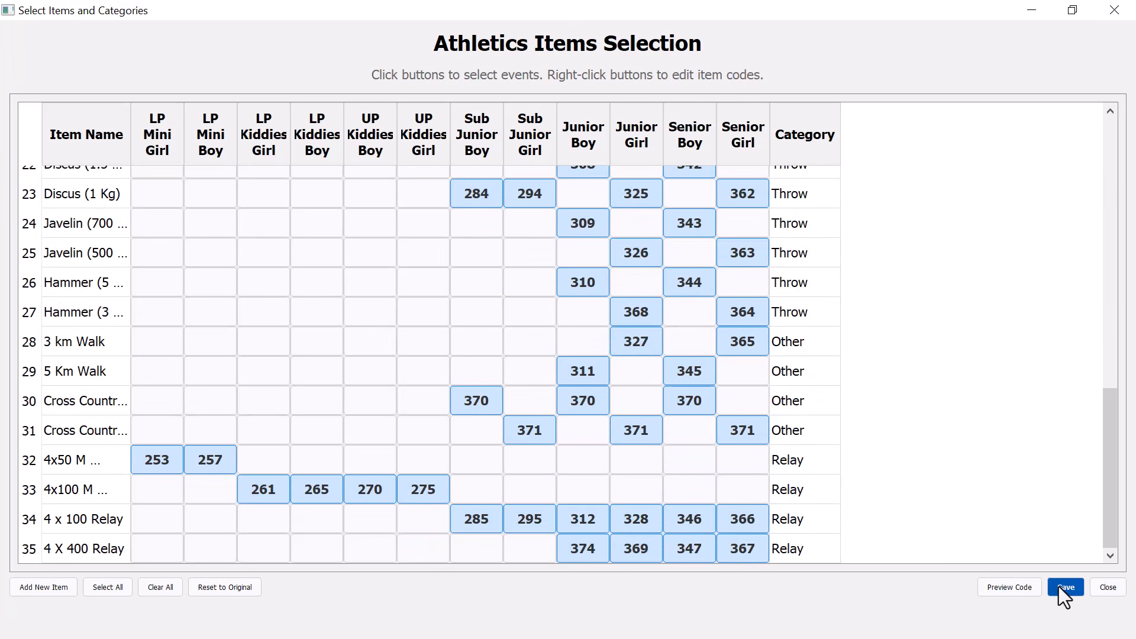
{"action": "left_click", "coordinate": [1064, 587]}
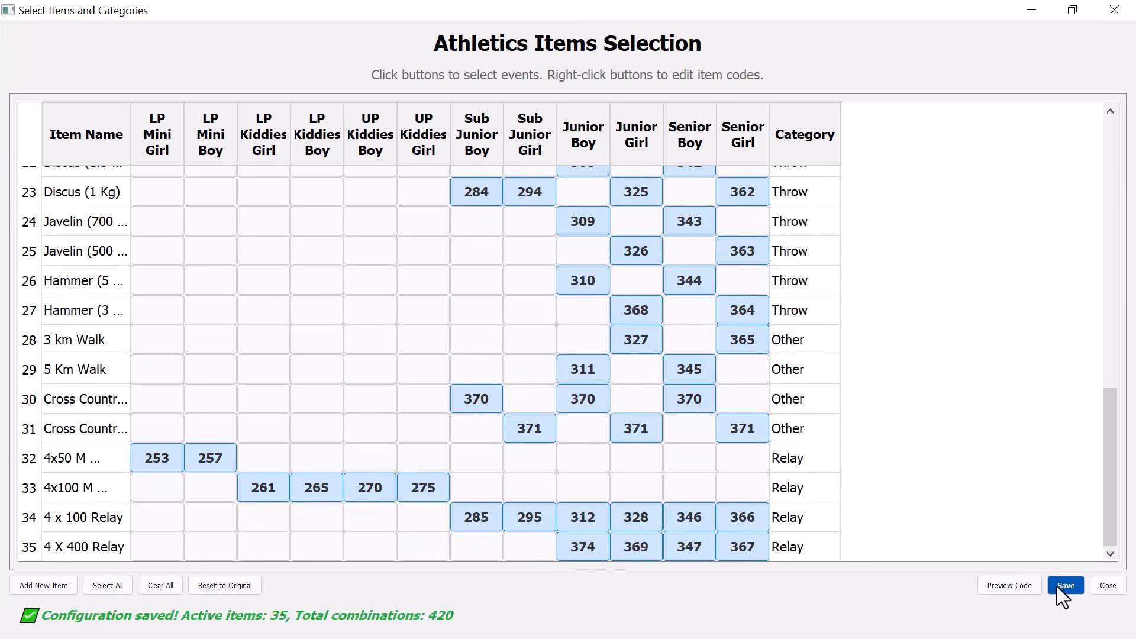
{"action": "left_click", "coordinate": [1108, 585]}
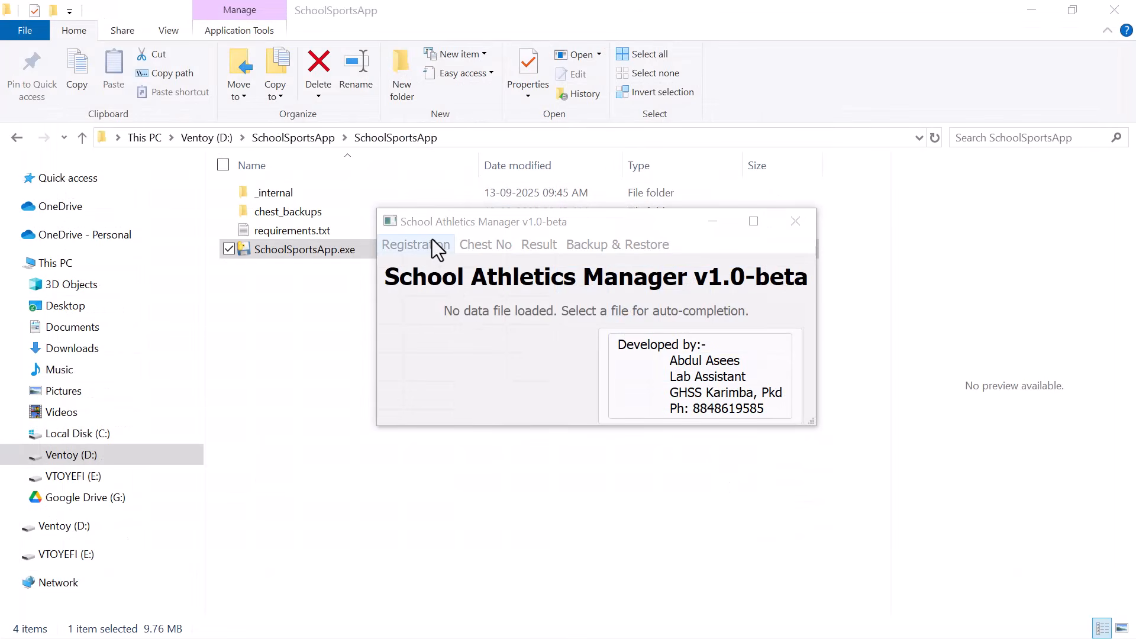
Save the sample Excel template as sample_students_template.xlsx in the Documents folder
{"action": "left_click", "coordinate": [429, 242]}
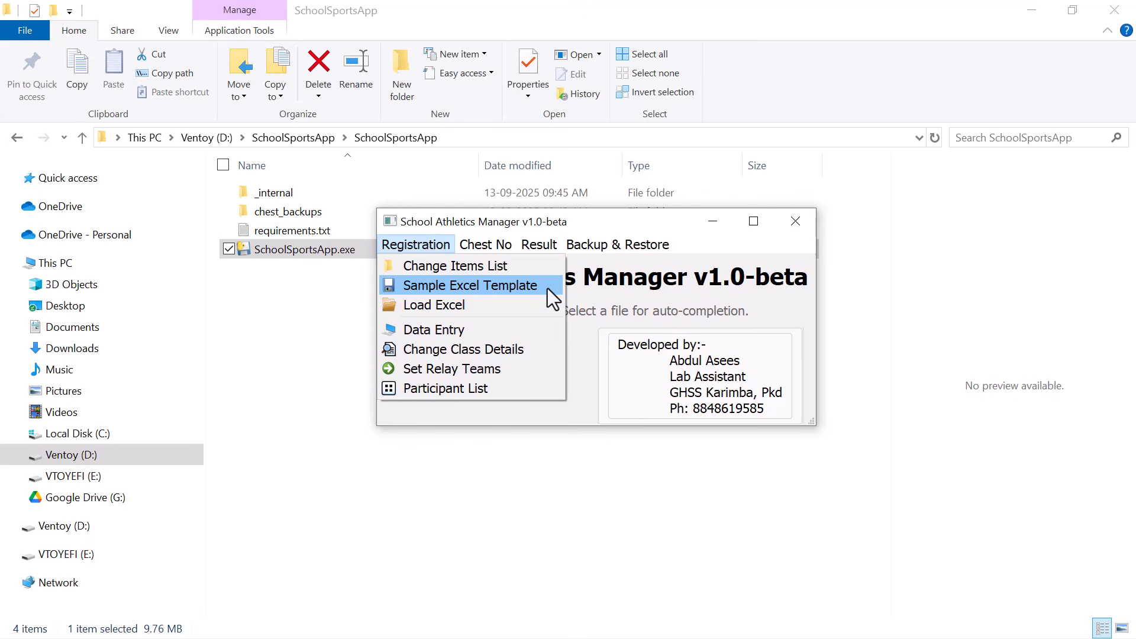
{"action": "left_click", "coordinate": [512, 285]}
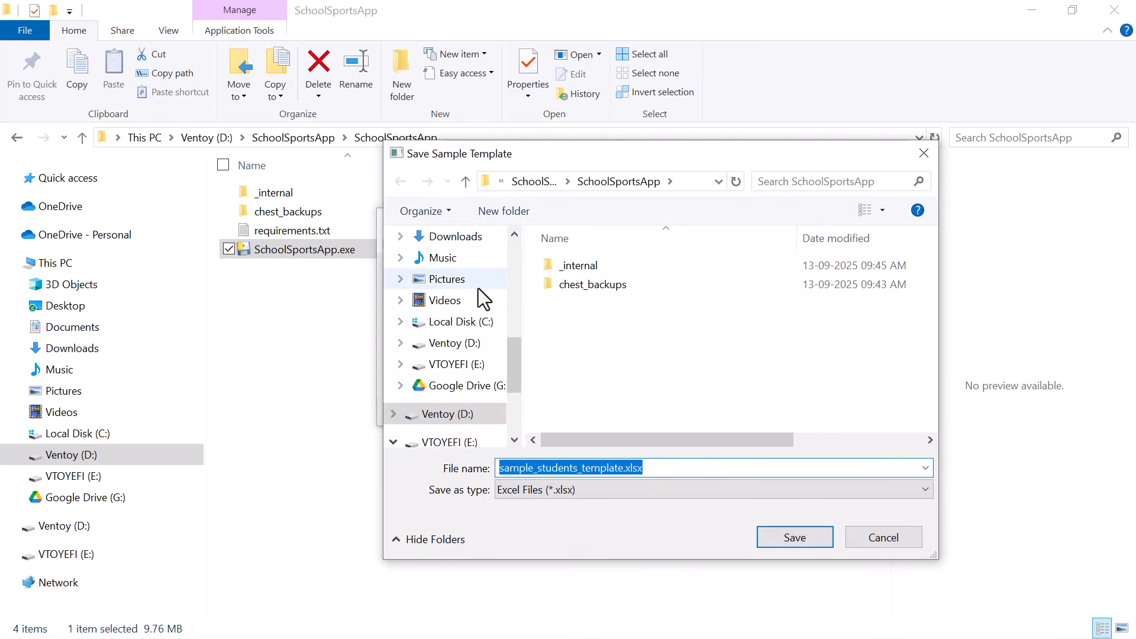
{"action": "scroll", "coordinate": [479, 289], "scroll_direction": "up", "scroll_amount": 6}
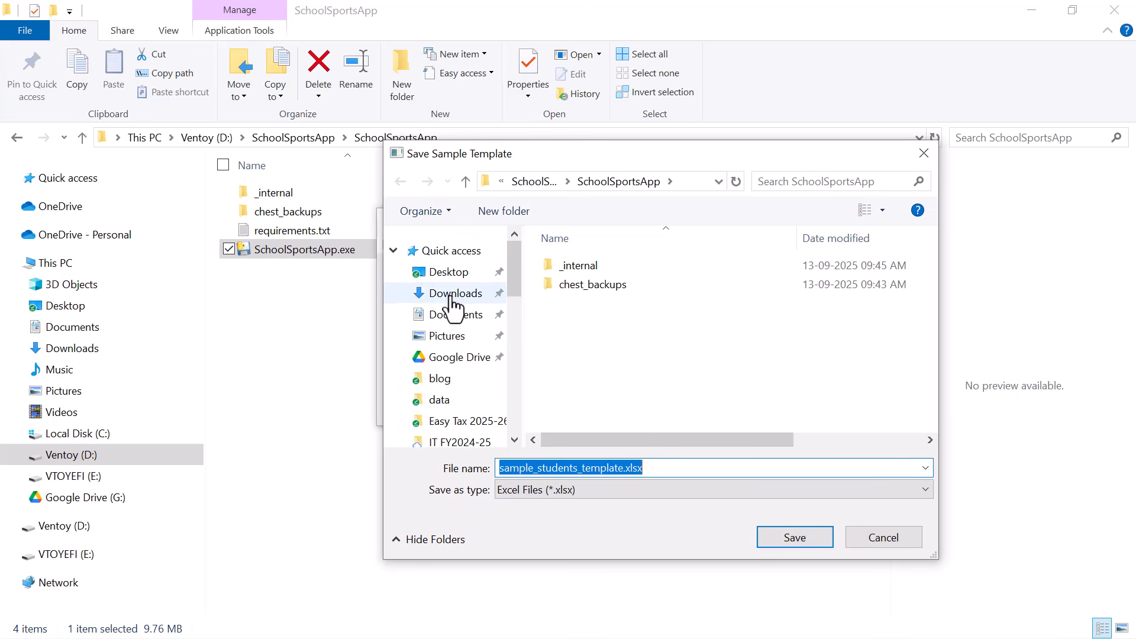
{"action": "left_click", "coordinate": [460, 316]}
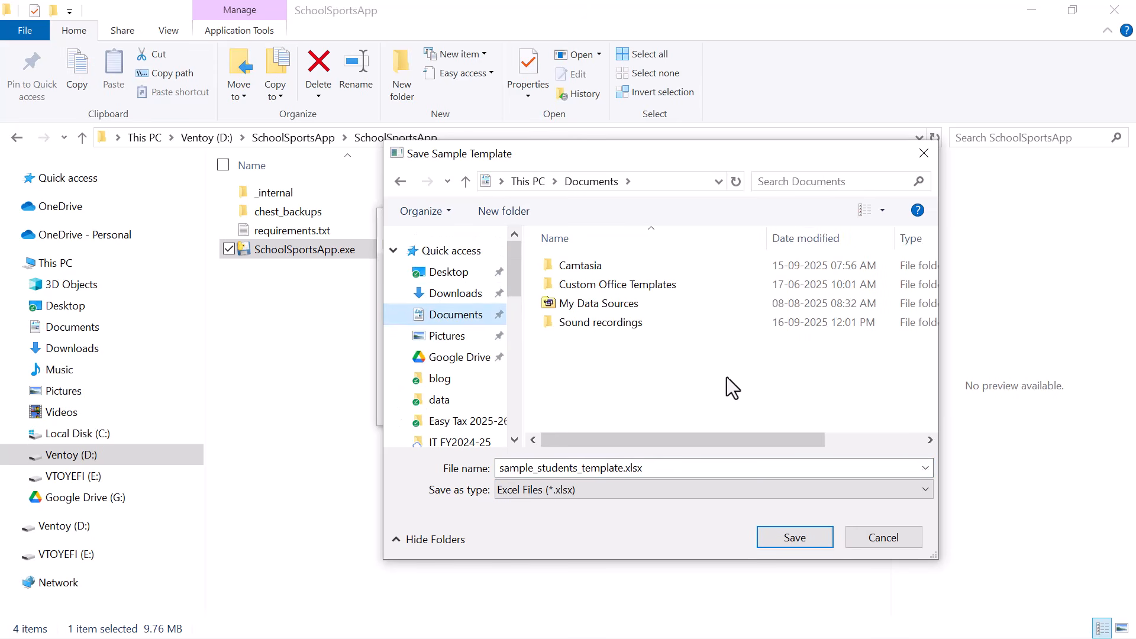
{"action": "left_click", "coordinate": [804, 535]}
{"action": "left_click", "coordinate": [694, 438]}
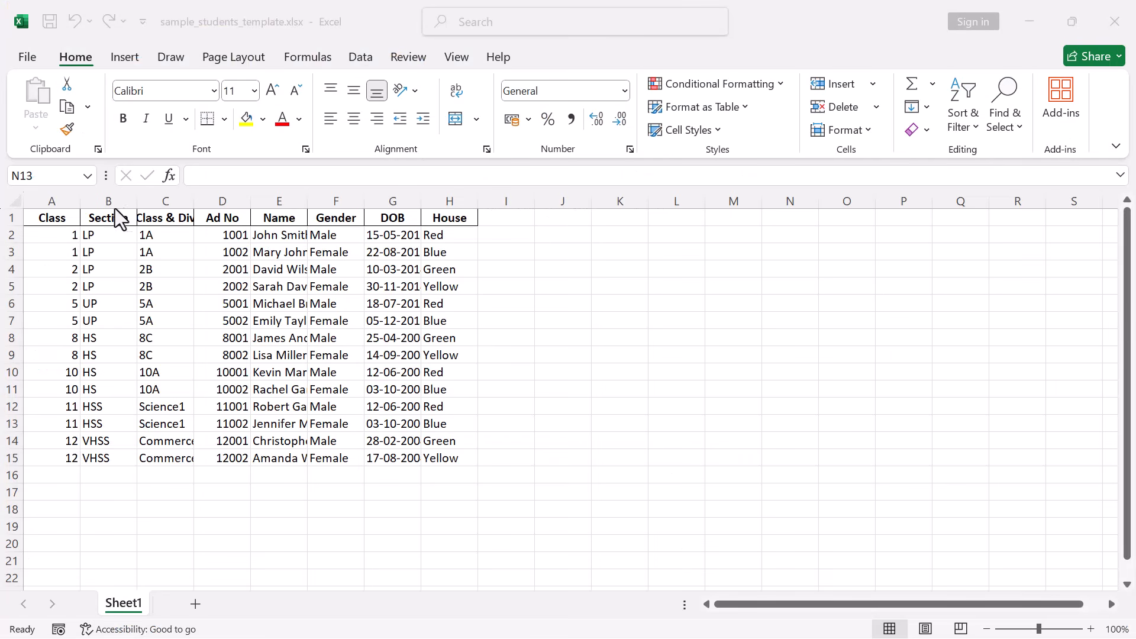
Switch to sample_students_template.xlsx in Excel and delete the Class and Section columns
{"action": "left_click", "coordinate": [188, 220]}
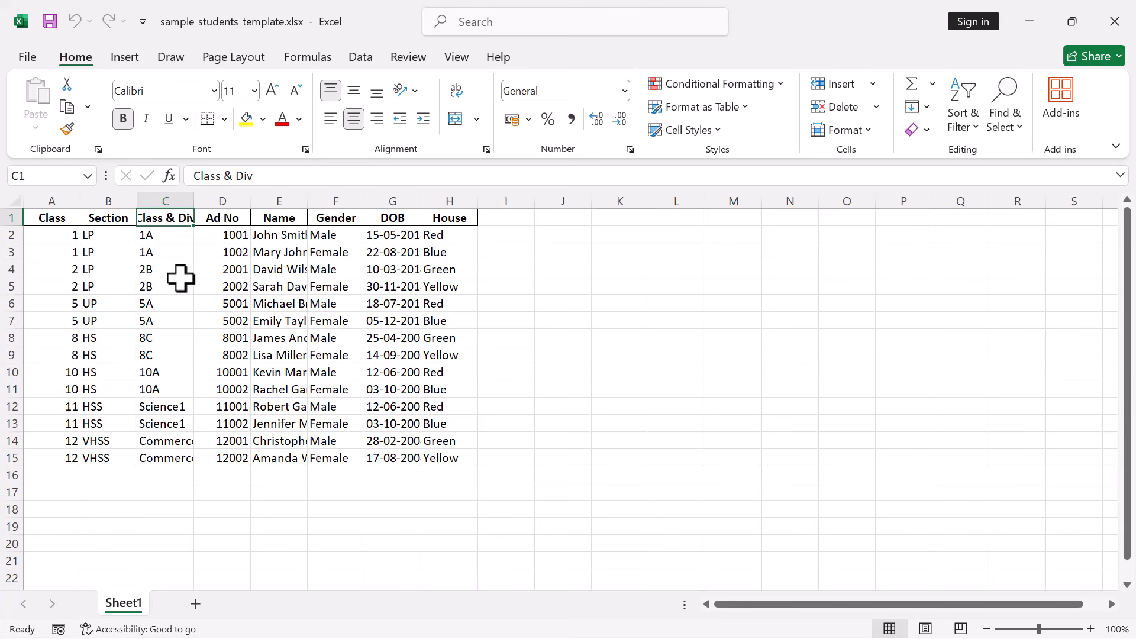
{"action": "left_click", "coordinate": [56, 219]}
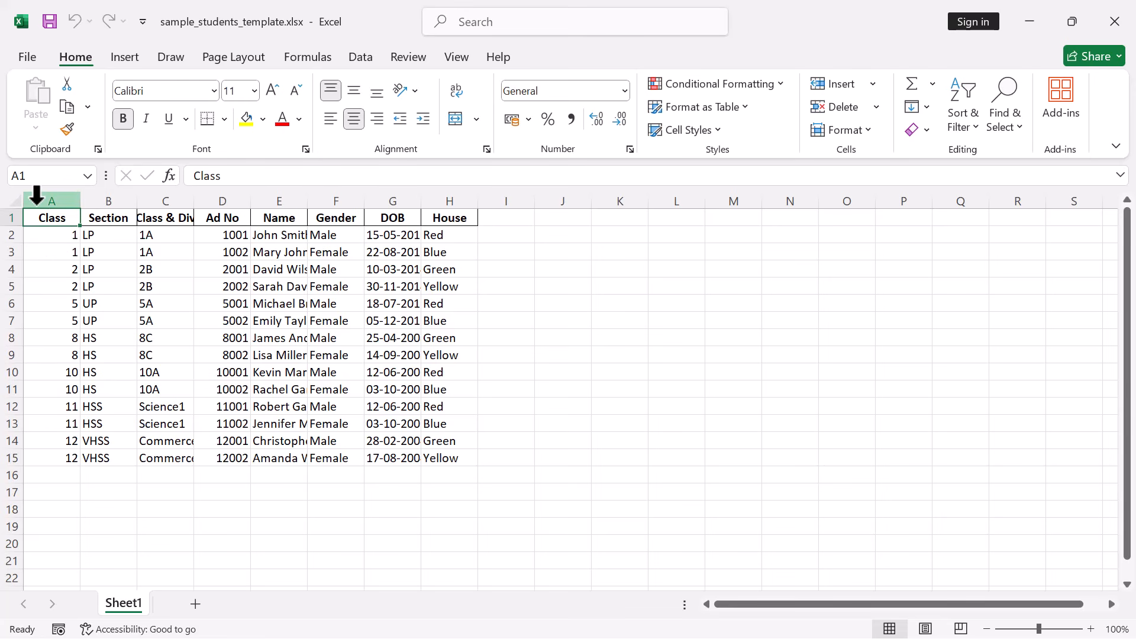
{"action": "left_click_drag", "start_coordinate": [37, 194], "coordinate": [101, 187]}
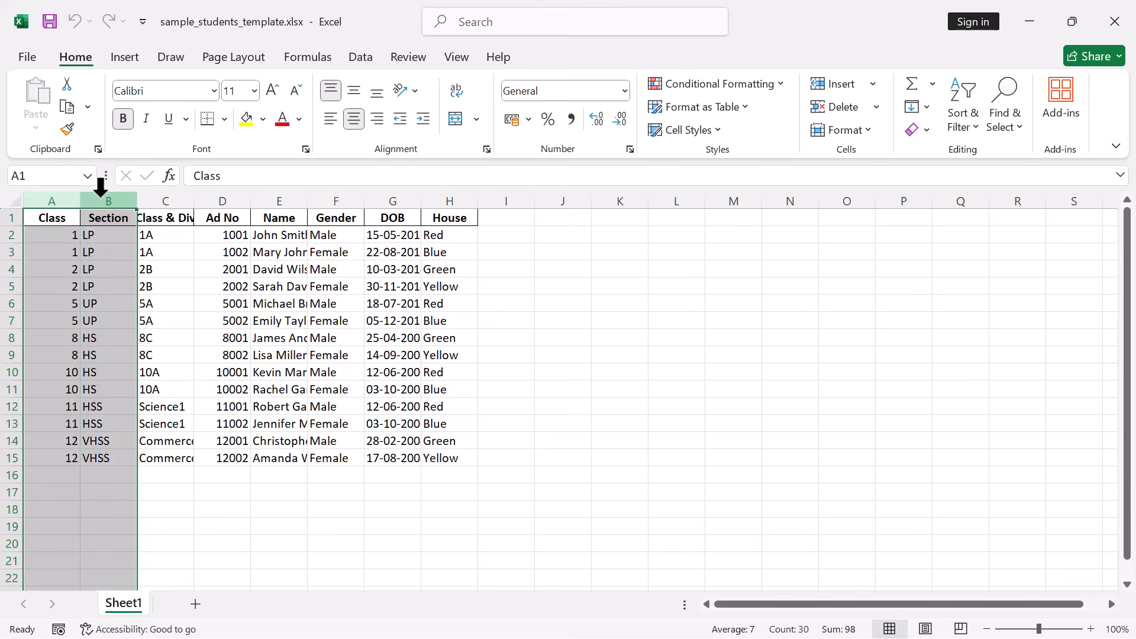
{"action": "key", "text": "ctrl+minus"}
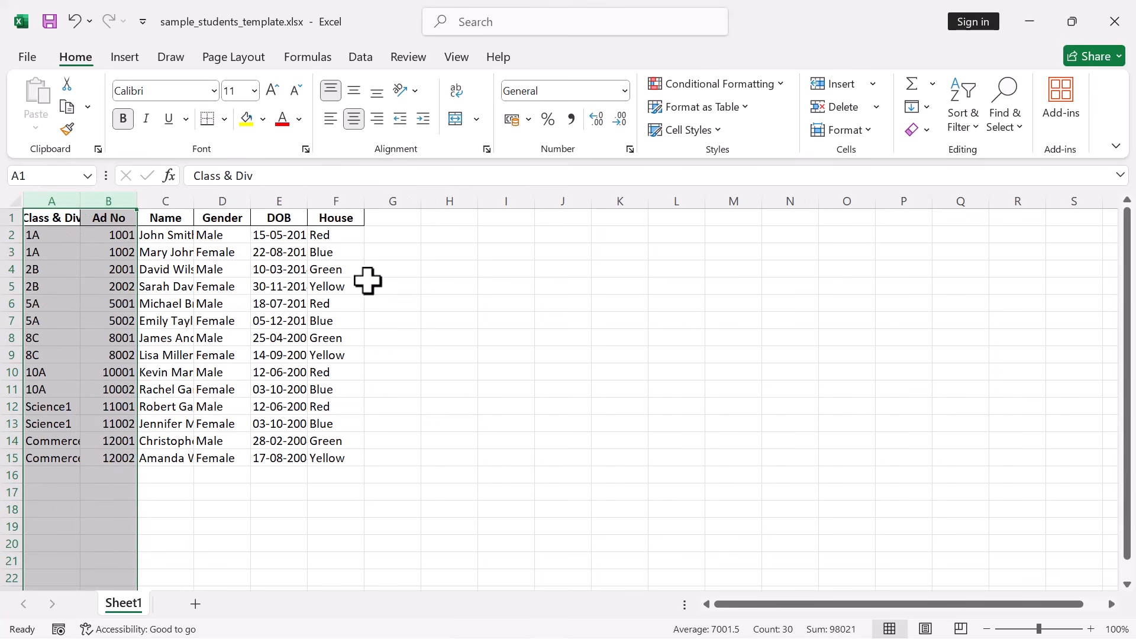
{"action": "left_click", "coordinate": [341, 253]}
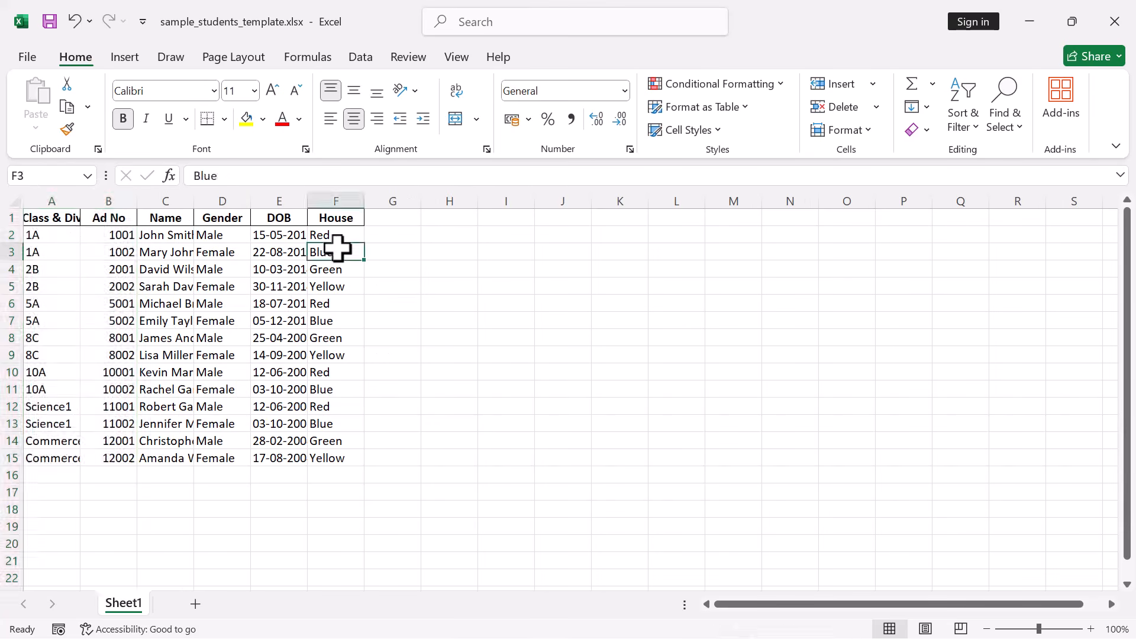
{"action": "left_click", "coordinate": [342, 216]}
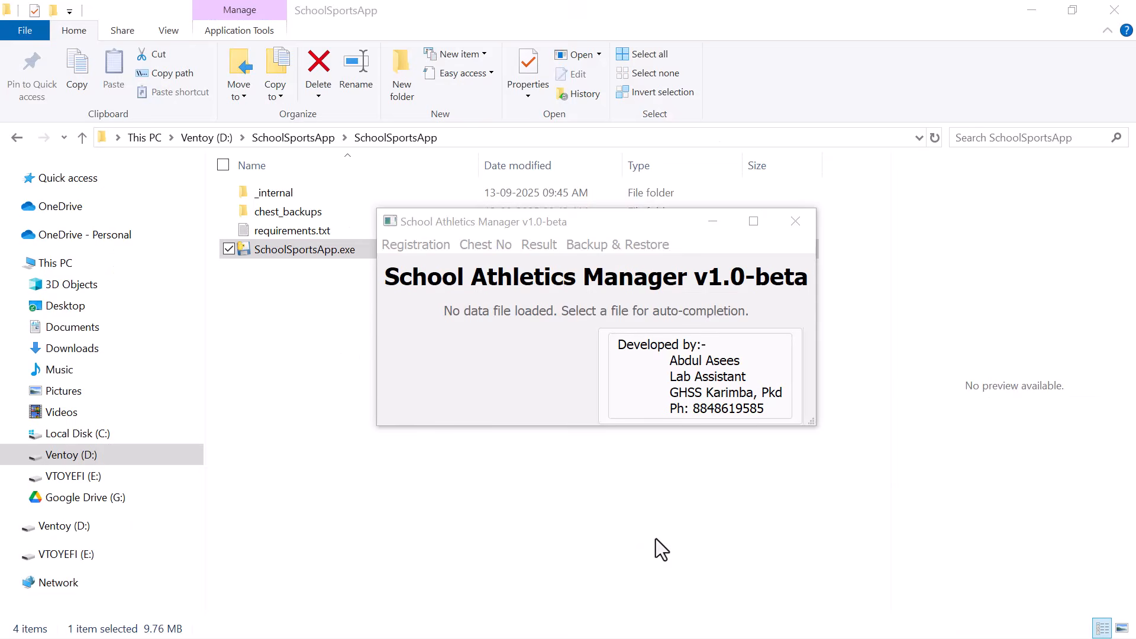
Switch to School Athletics Manager and load the student data from Students.xlsx in the Documents folder
{"action": "left_click", "coordinate": [434, 243]}
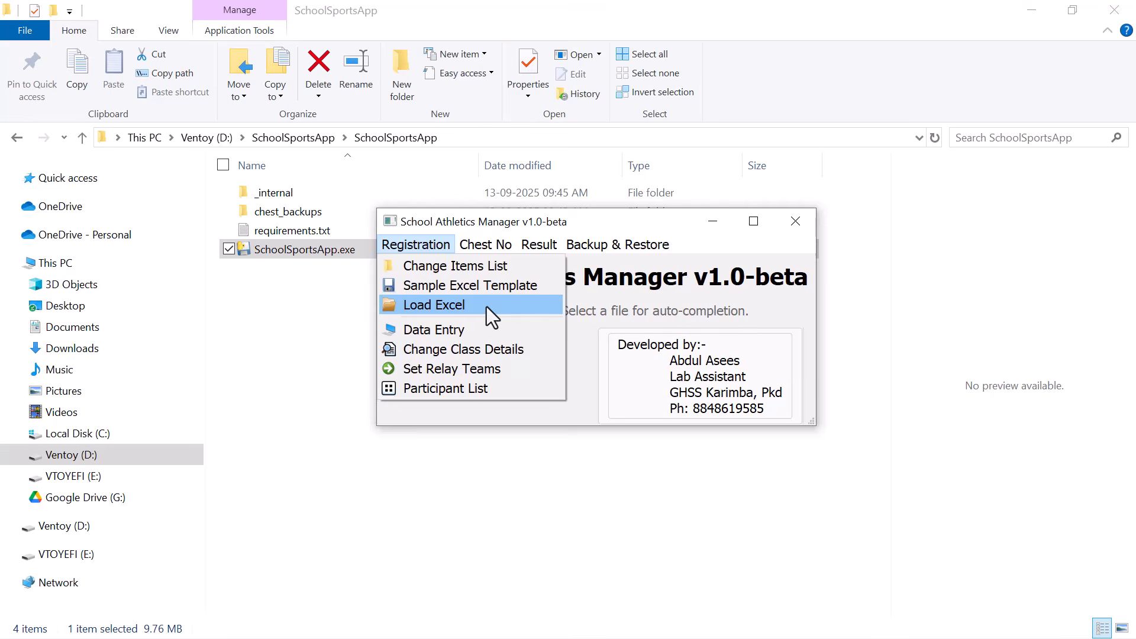
{"action": "left_click", "coordinate": [486, 307]}
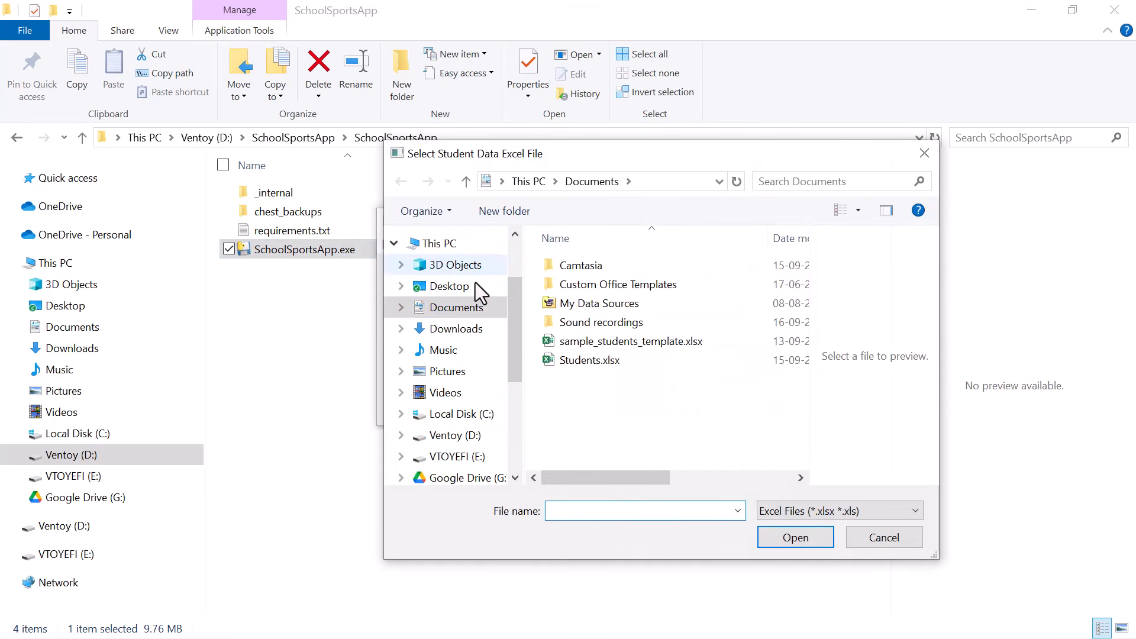
{"action": "left_click", "coordinate": [475, 310]}
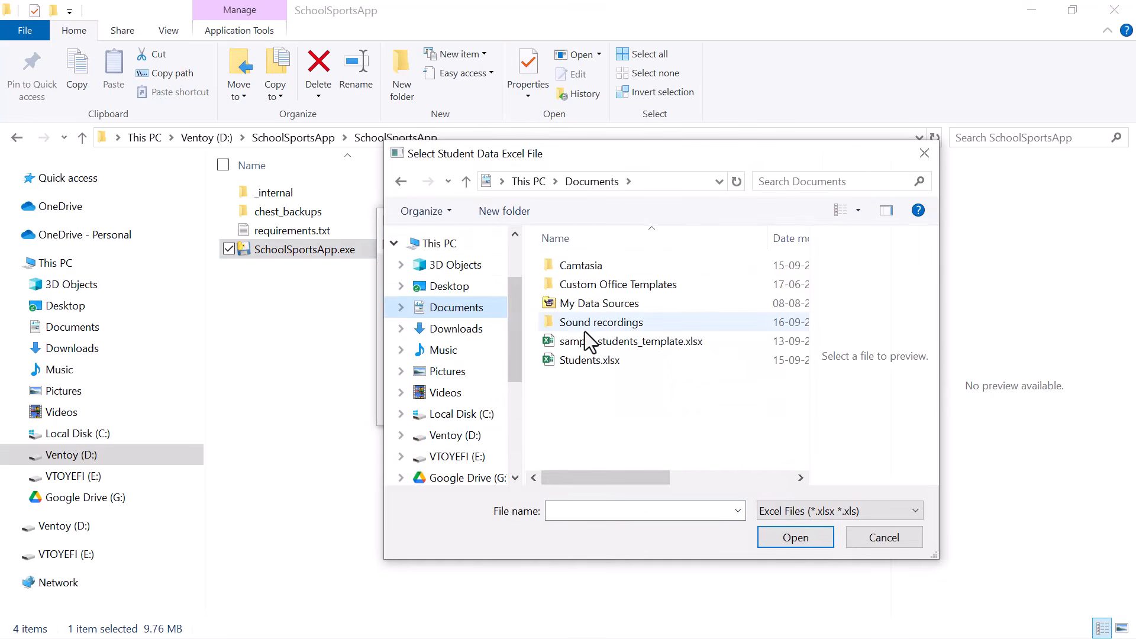
{"action": "left_click", "coordinate": [595, 361]}
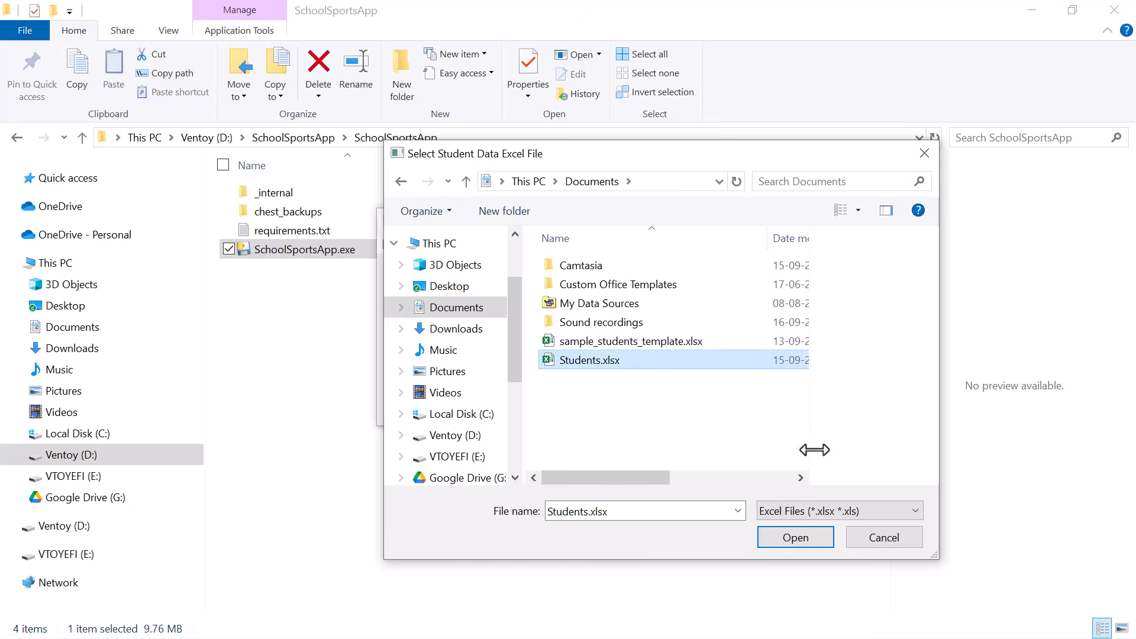
{"action": "left_click", "coordinate": [811, 540]}
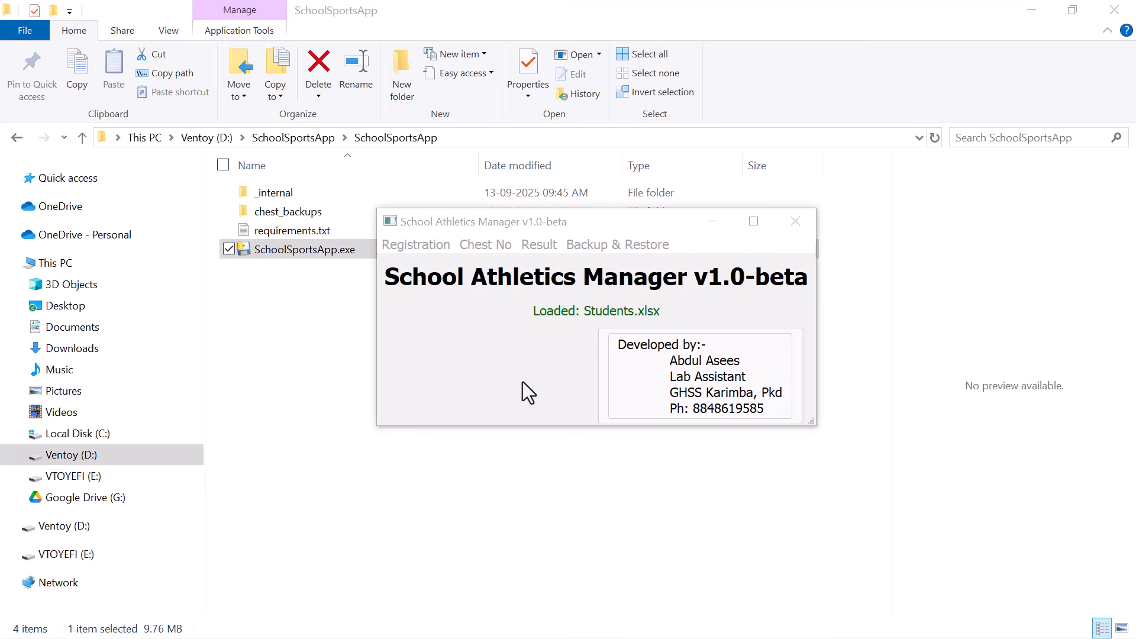
Open the student data entry form and set the class and division to C2A
{"action": "left_click", "coordinate": [436, 248]}
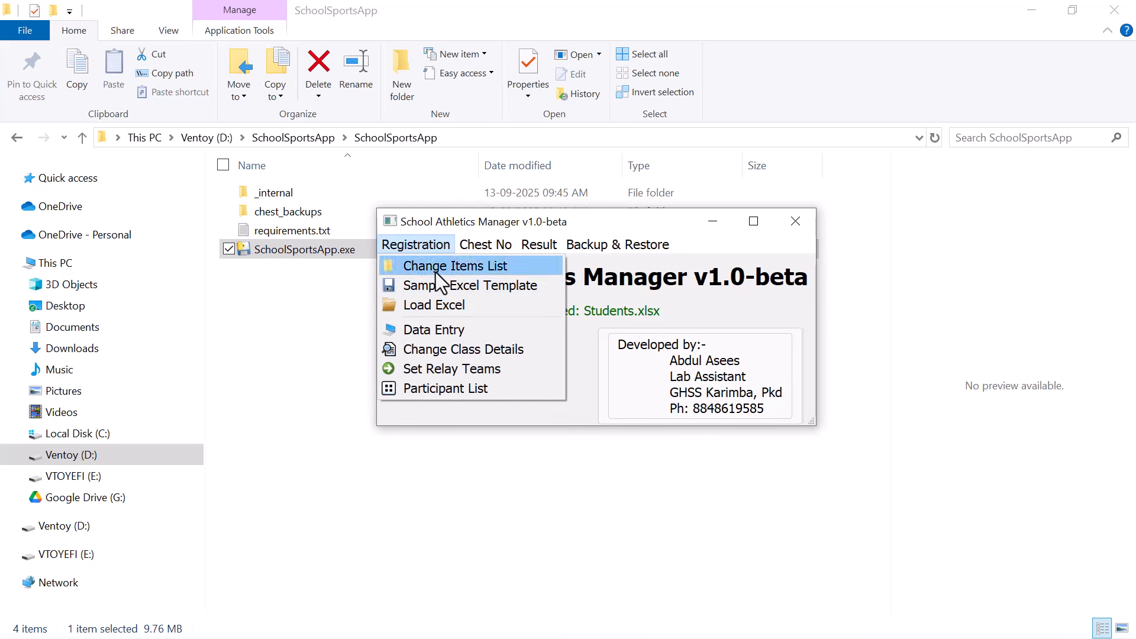
{"action": "left_click", "coordinate": [492, 329]}
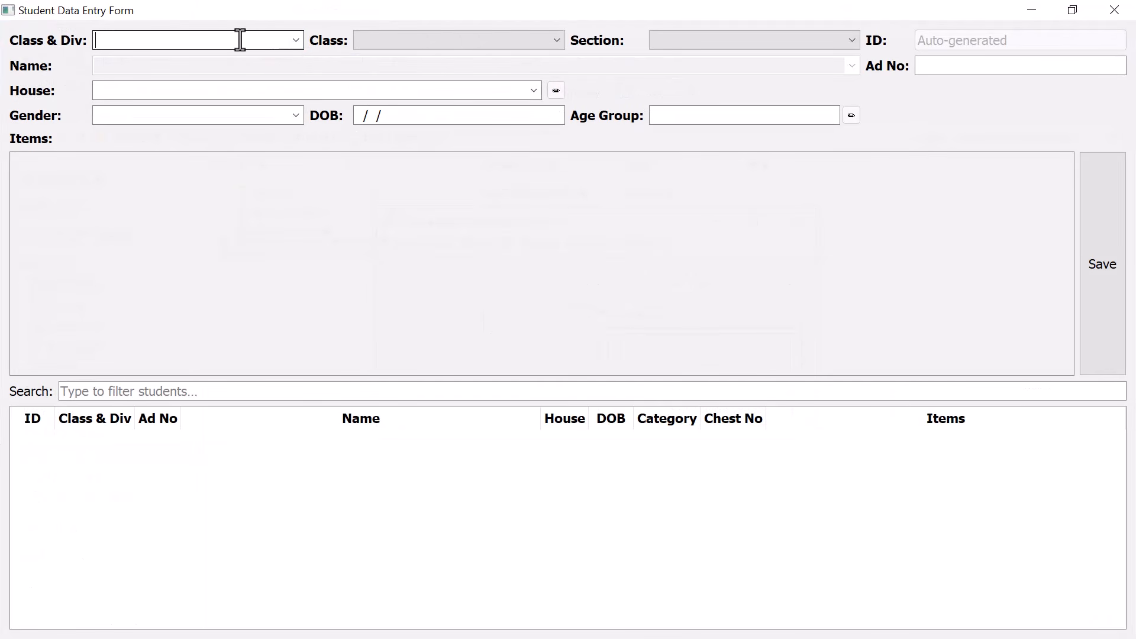
{"action": "type", "text": "c"}
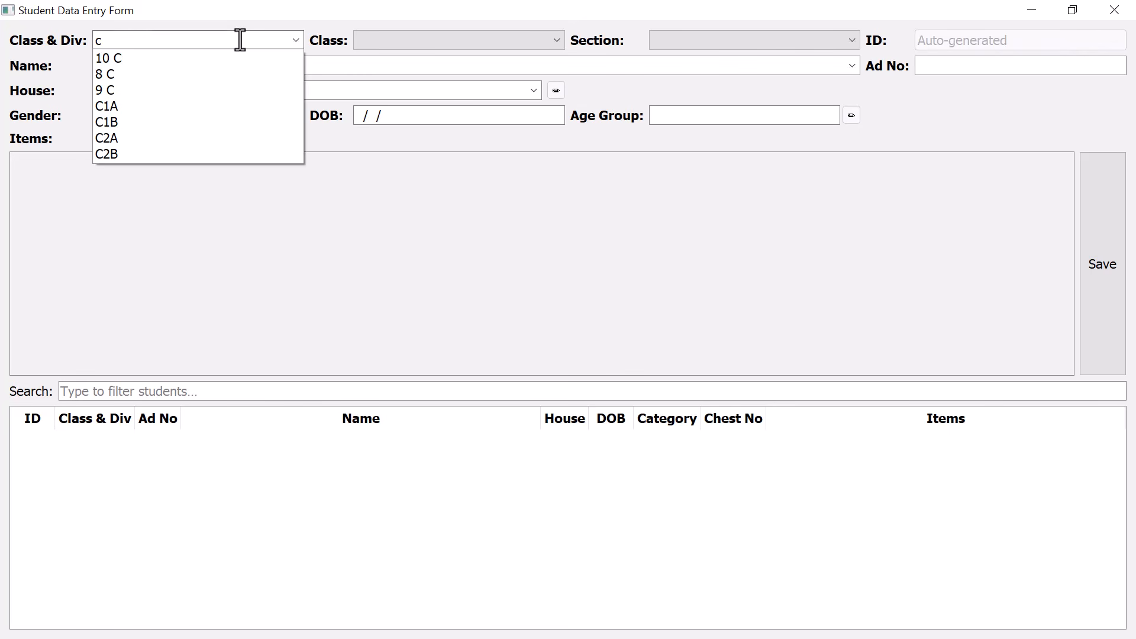
{"action": "type", "text": "2"}
{"action": "key", "text": "Down"}
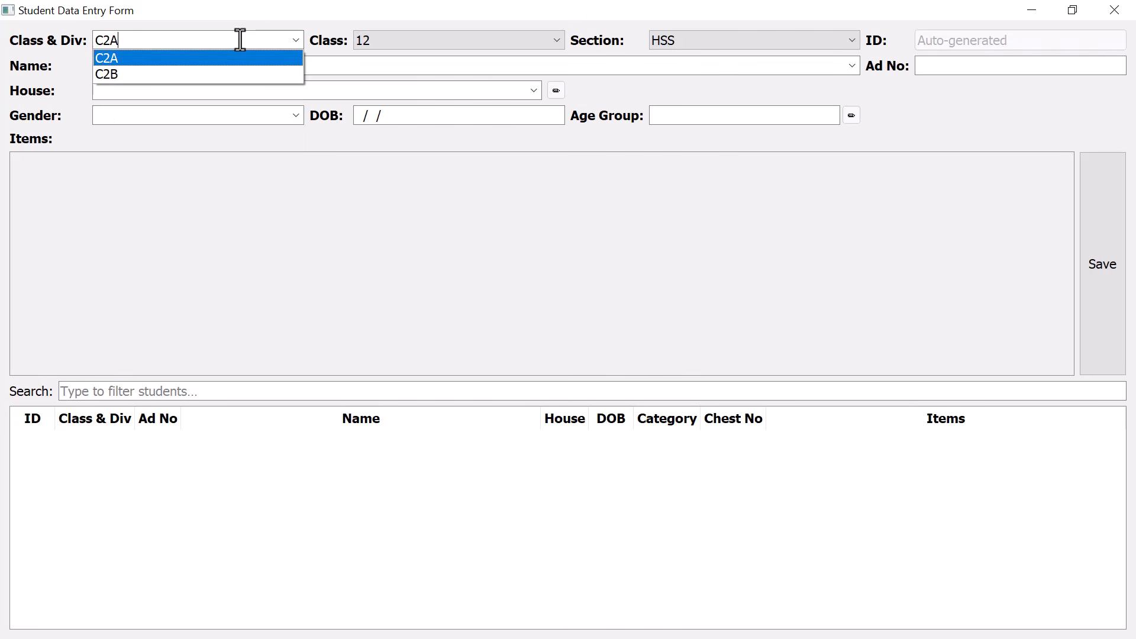
{"action": "key", "text": "Tab"}
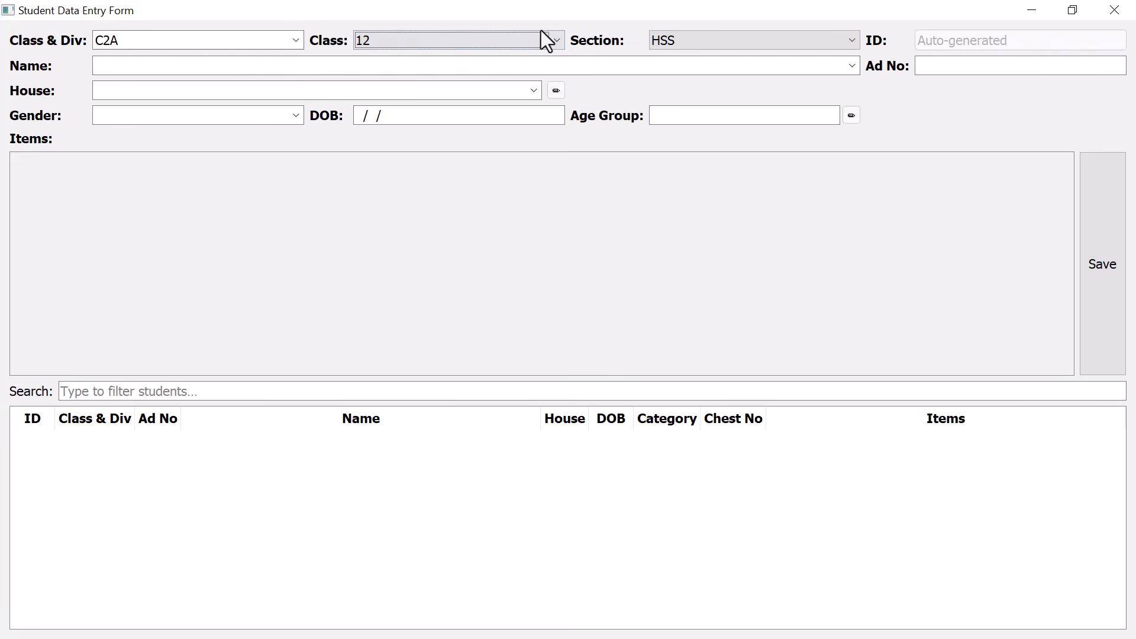
{"action": "left_click", "coordinate": [555, 39]}
{"action": "left_click", "coordinate": [556, 39]}
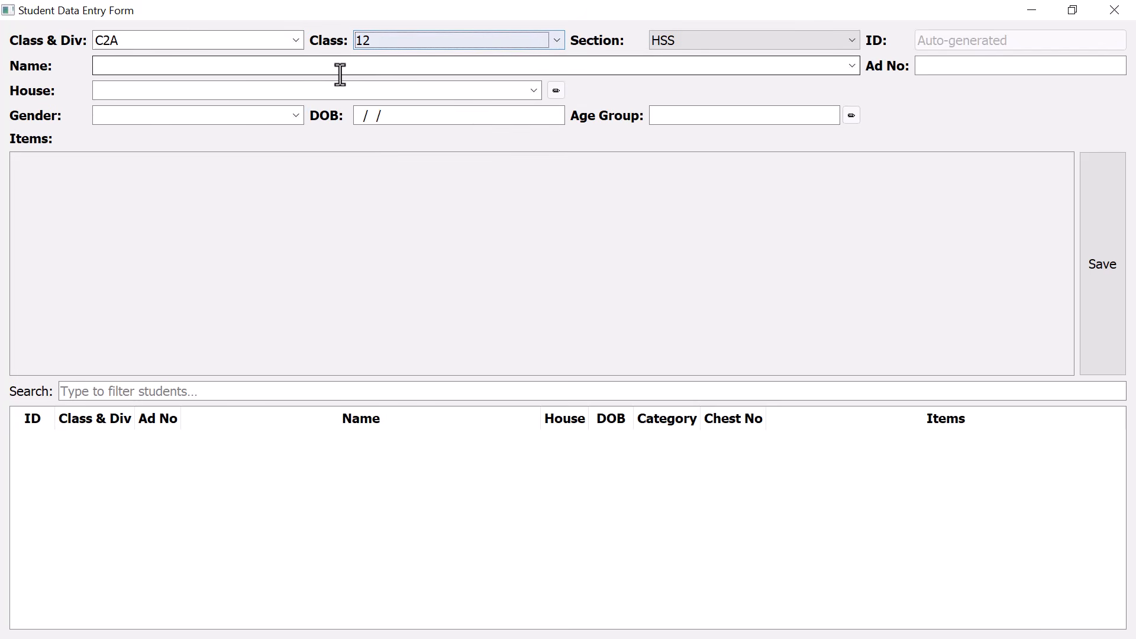
Select the Yellow house junior boy from the C2A student names and unlock the age group for editing, keeping Junior
{"action": "left_click", "coordinate": [169, 63]}
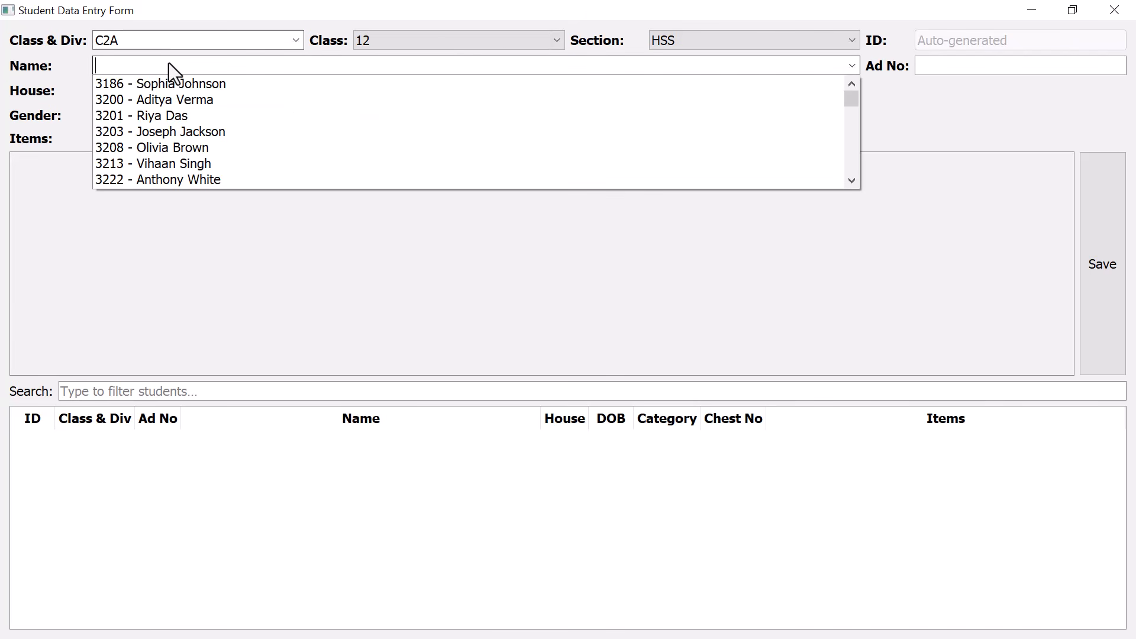
{"action": "type", "text": "jo"}
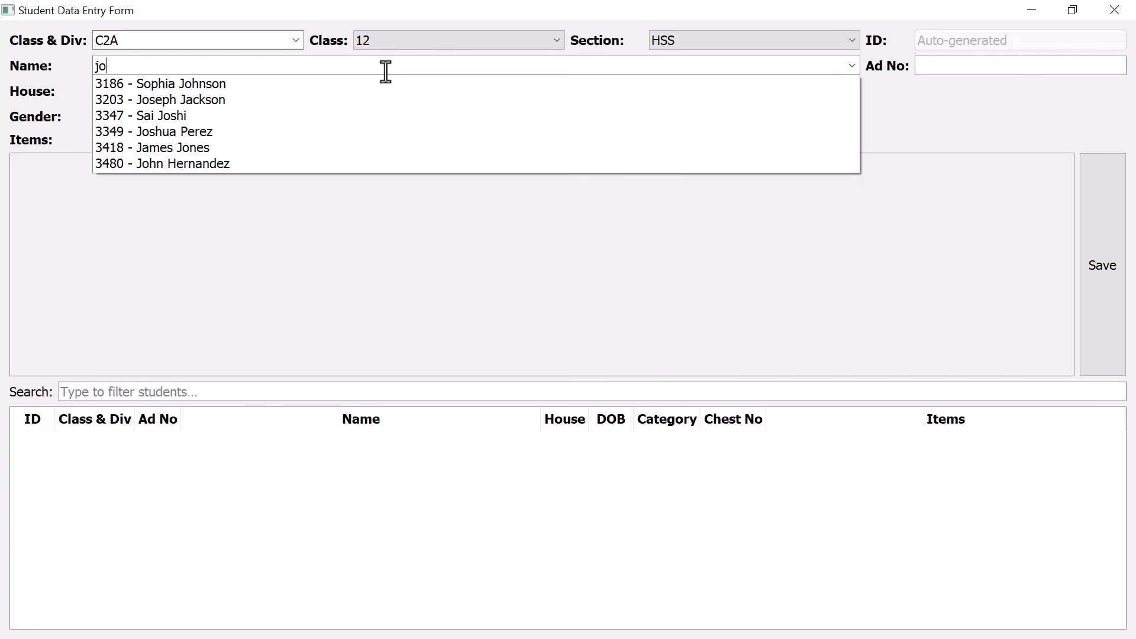
{"action": "type", "text": "h"}
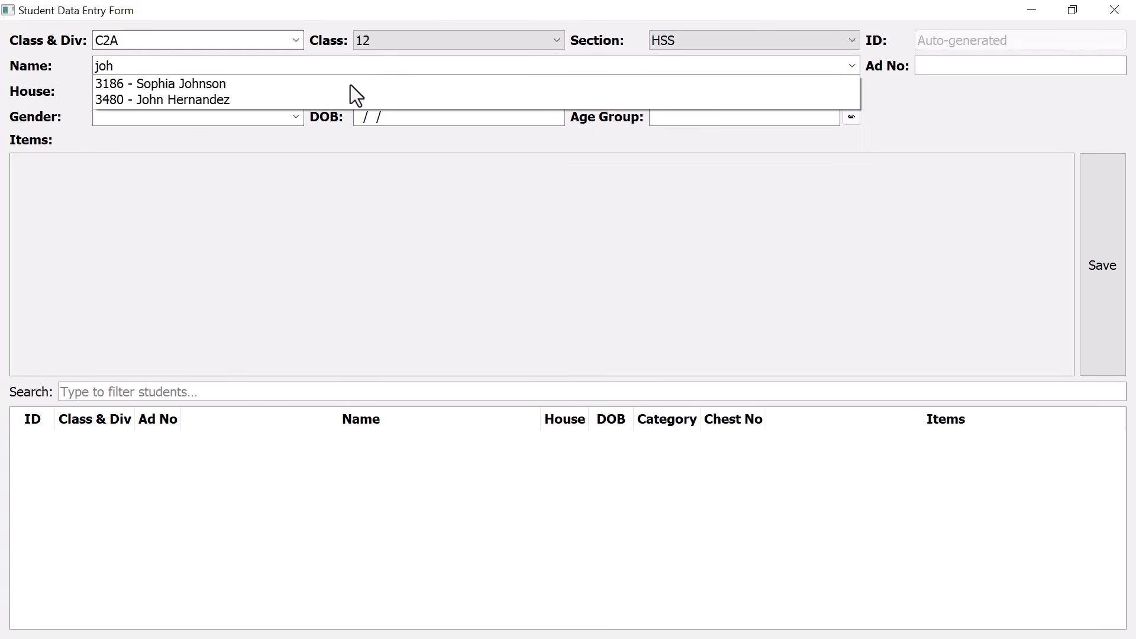
{"action": "left_click", "coordinate": [325, 100]}
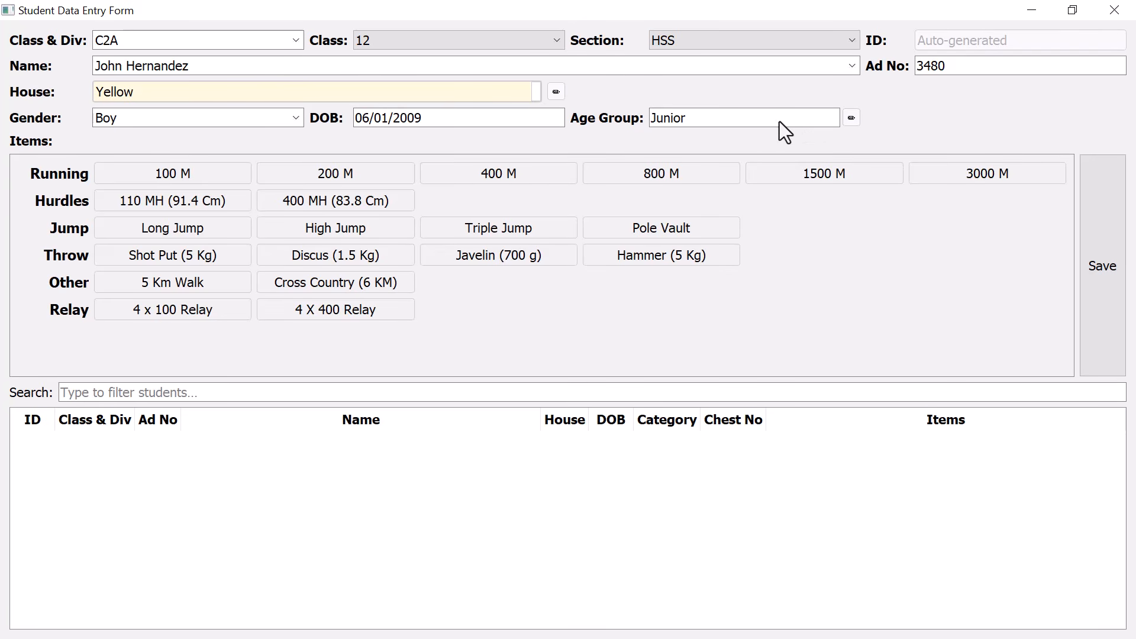
{"action": "left_click", "coordinate": [852, 119]}
{"action": "left_click", "coordinate": [853, 120]}
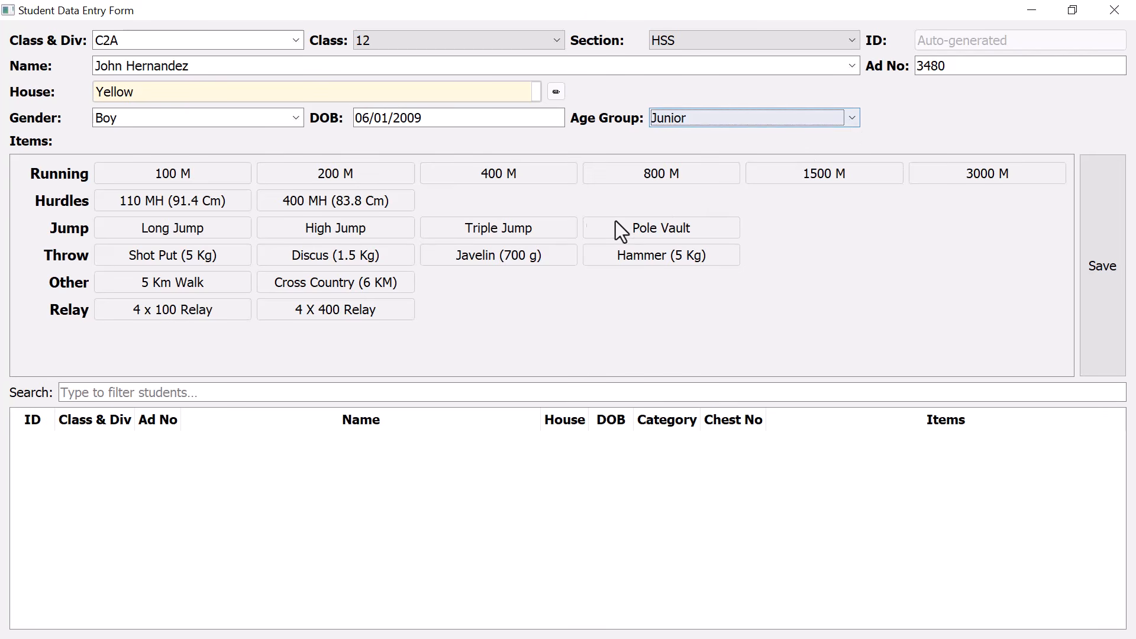
Register the selected junior boy for 100 M, Long Jump, 4 x 100 Relay and 4 X 400 Relay, and save the entry
{"action": "left_click", "coordinate": [197, 175]}
{"action": "left_click", "coordinate": [203, 235]}
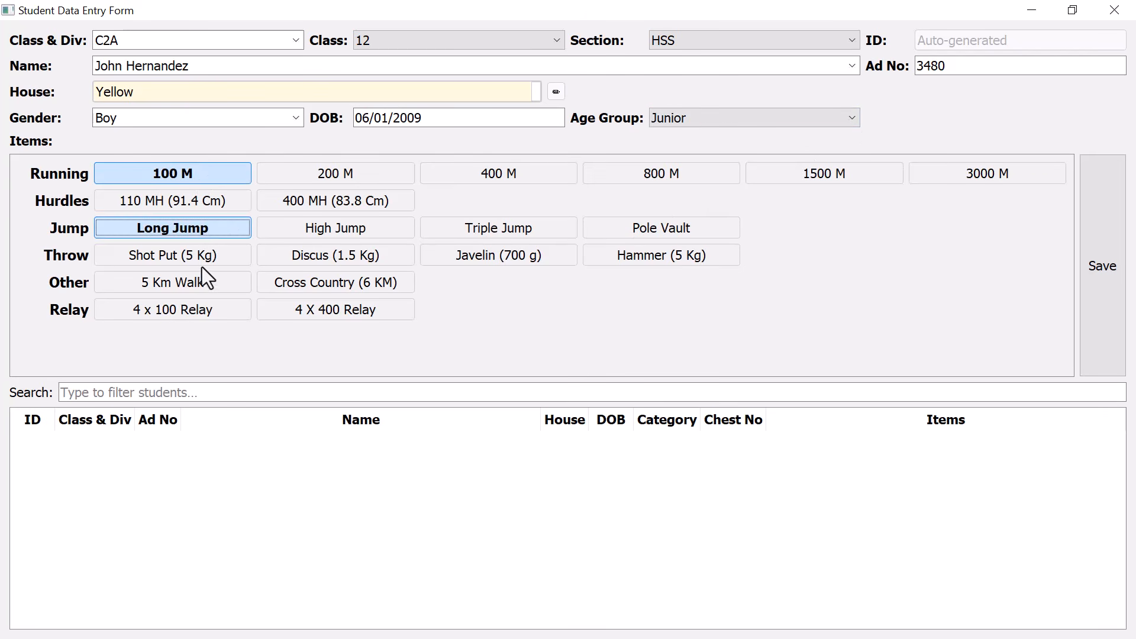
{"action": "left_click", "coordinate": [195, 314]}
{"action": "left_click", "coordinate": [336, 314]}
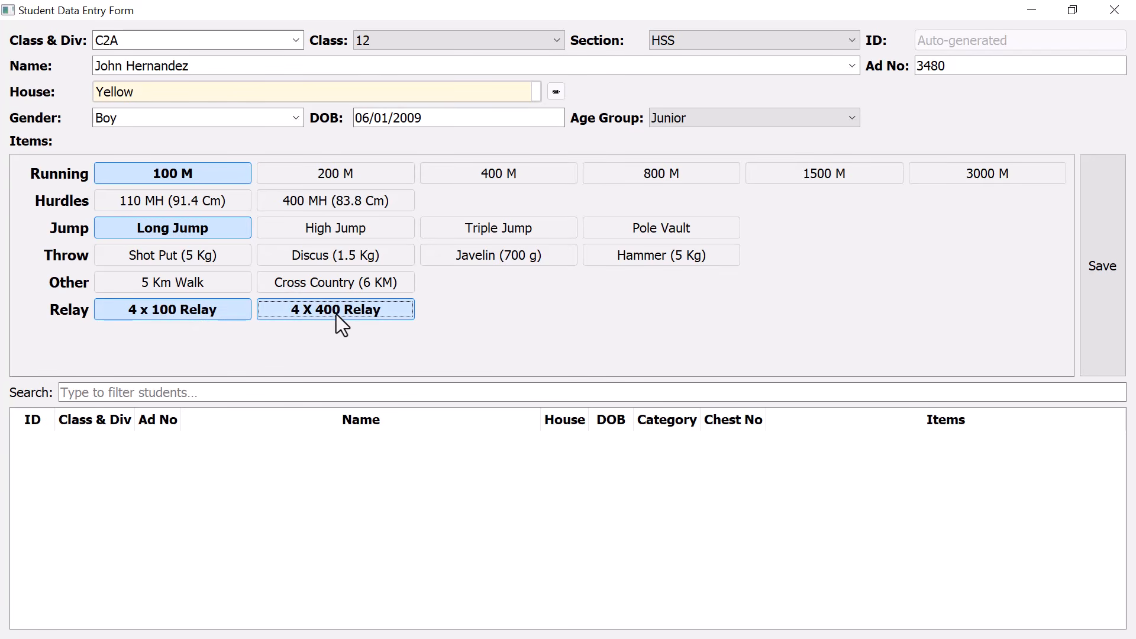
{"action": "left_click", "coordinate": [1092, 283]}
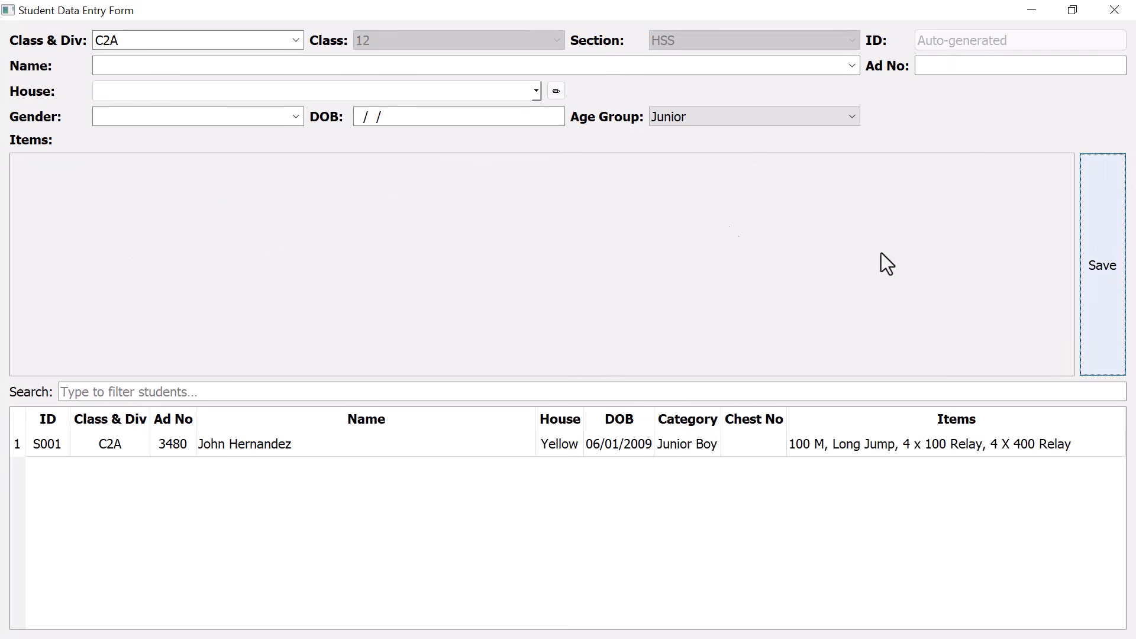
Find the Red house senior girl among the C2A student names and load her details
{"action": "left_click", "coordinate": [323, 65]}
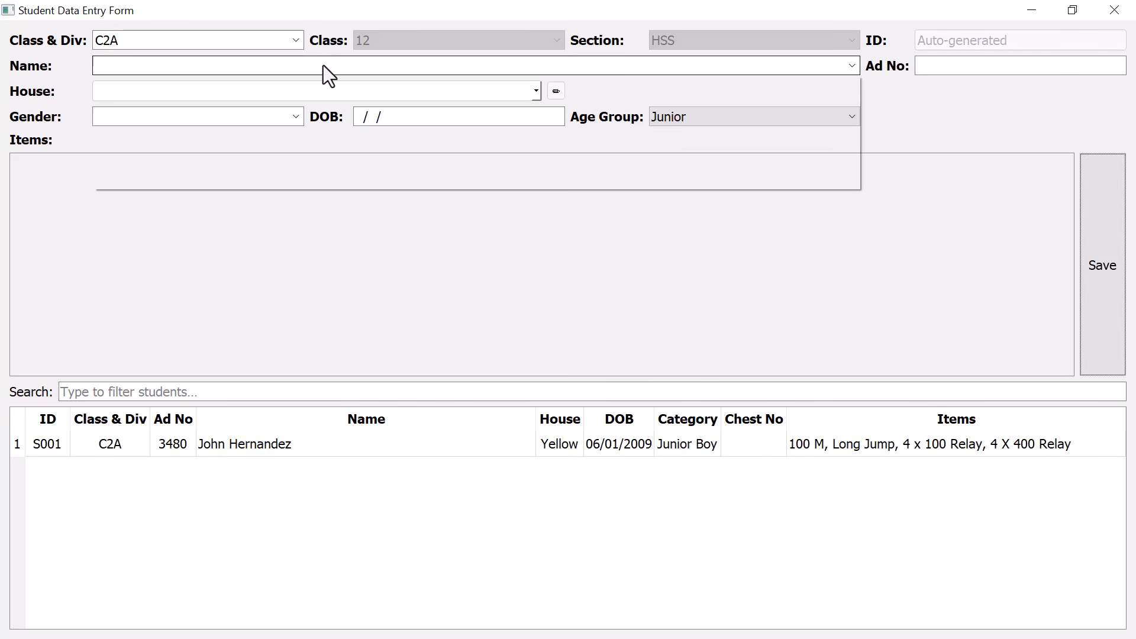
{"action": "type", "text": "h"}
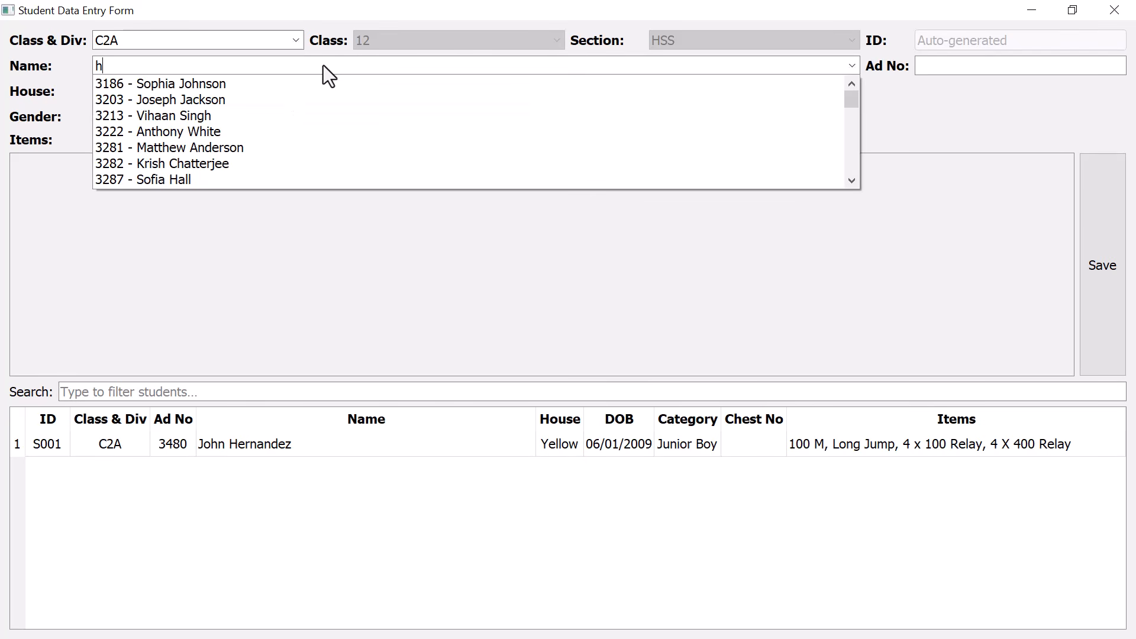
{"action": "type", "text": "ai"}
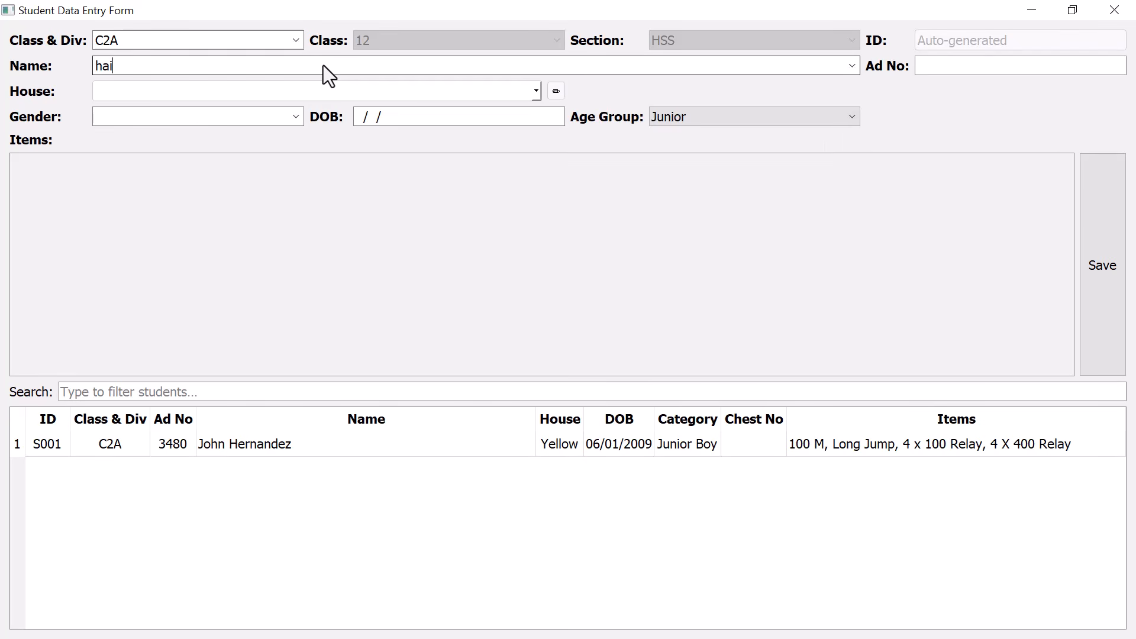
{"action": "key", "text": "BackSpace"}
{"action": "type", "text": "l"}
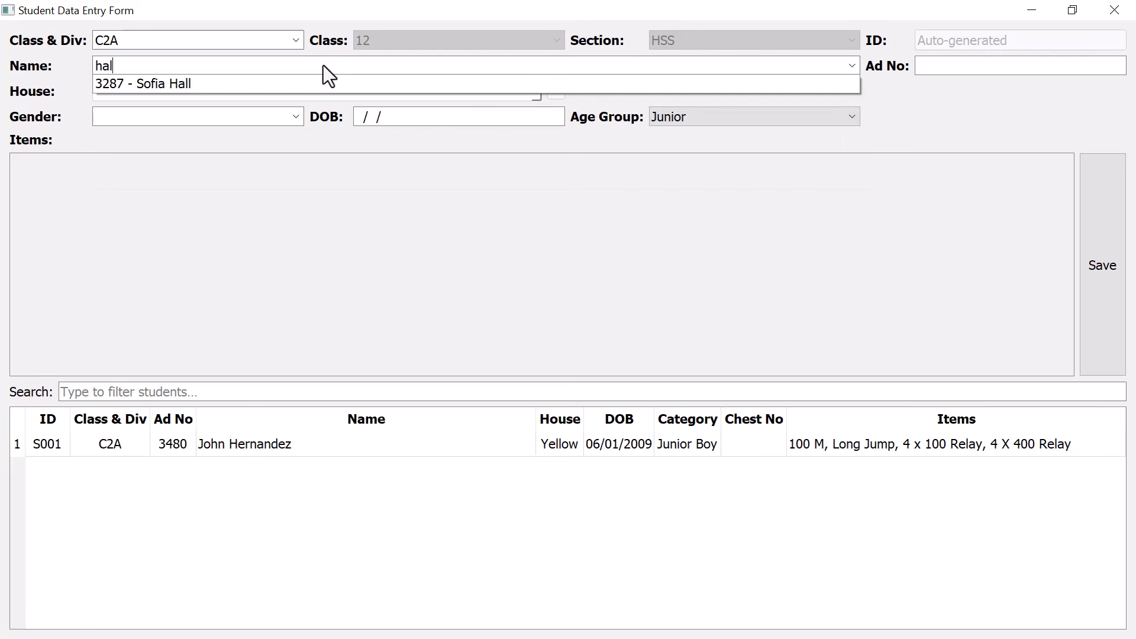
{"action": "left_click", "coordinate": [311, 84]}
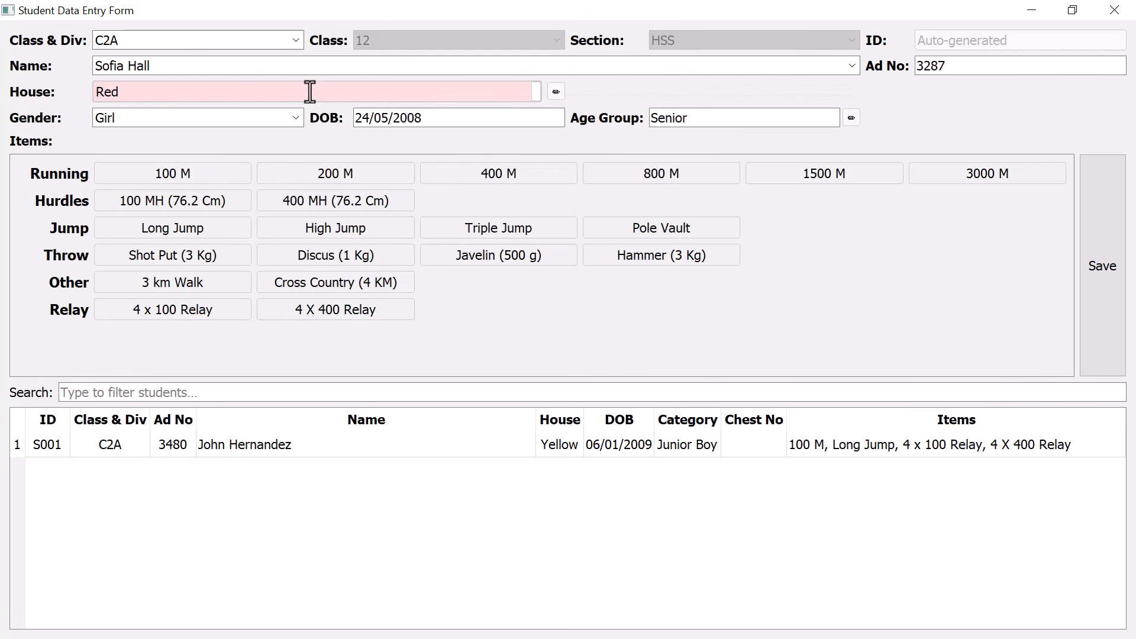
Register the selected senior girl for 400 M, Javelin (500 g) and 4 x 100 Relay, and save the entry
{"action": "left_click", "coordinate": [463, 180]}
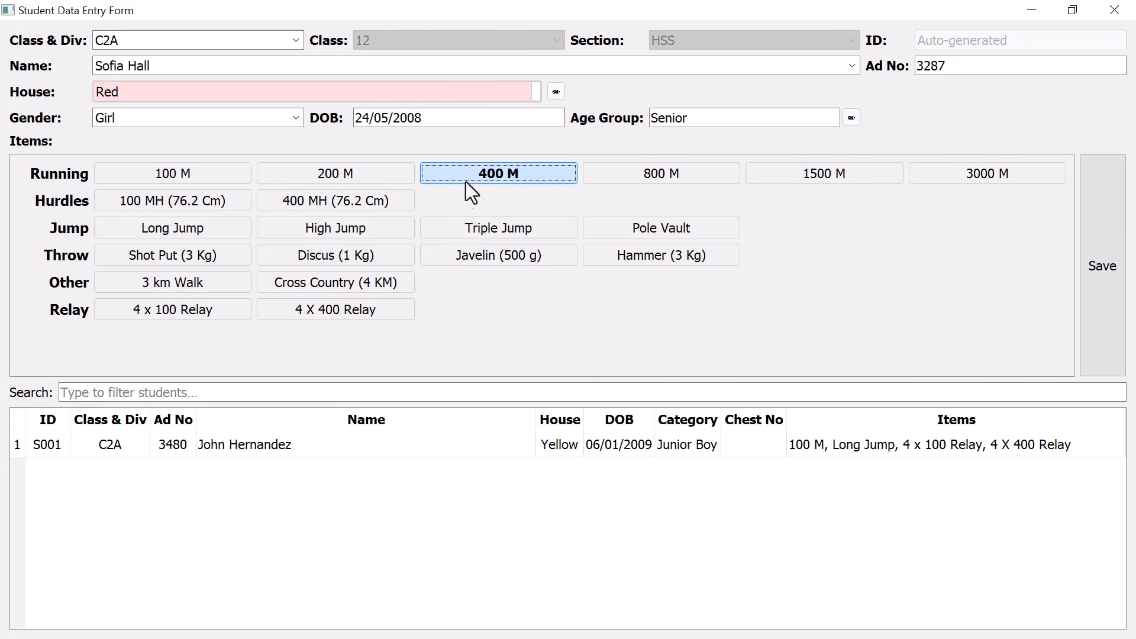
{"action": "left_click", "coordinate": [500, 254]}
{"action": "left_click", "coordinate": [224, 313]}
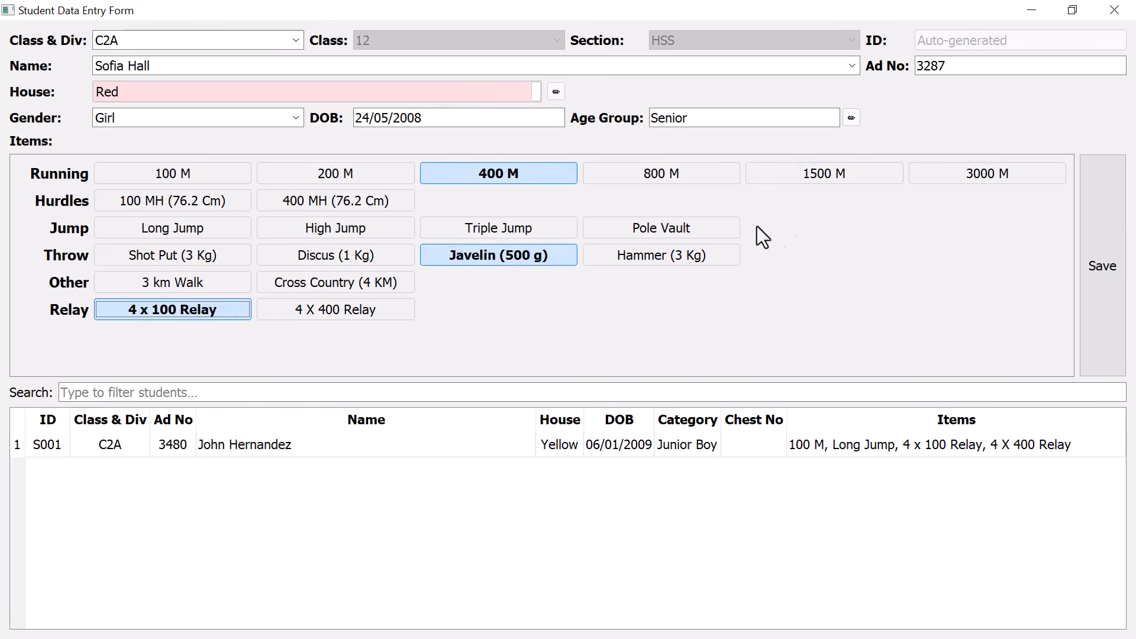
{"action": "left_click", "coordinate": [1104, 288]}
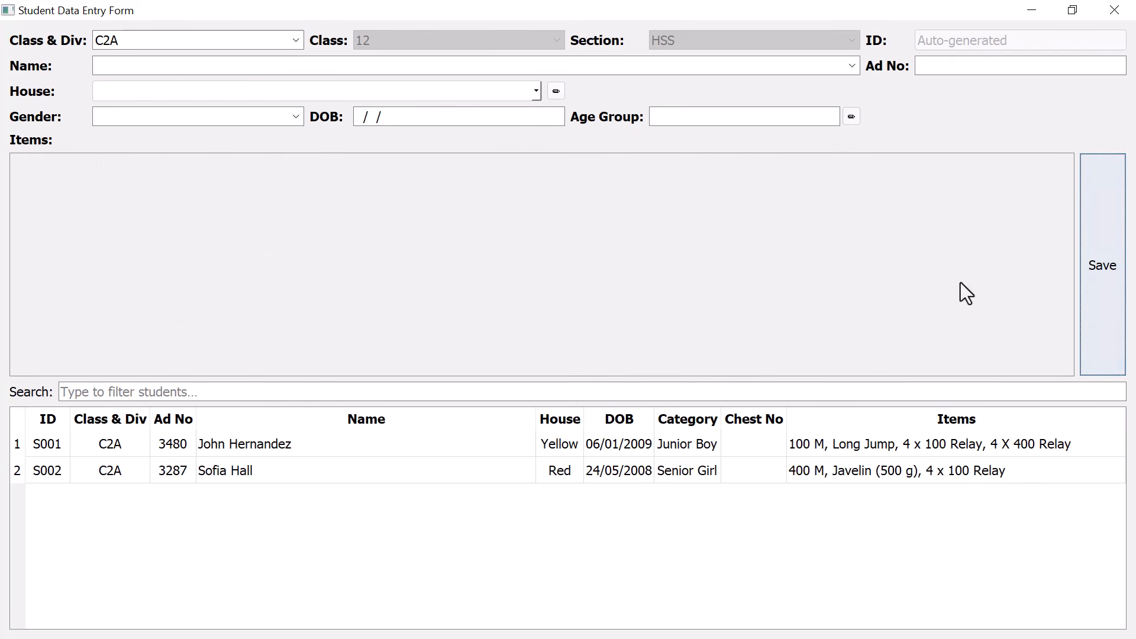
Register the Blue house senior boy from C2A for 200 M, 5 Km Walk and 4 x 100 Relay, and save the entry
{"action": "left_click", "coordinate": [423, 64]}
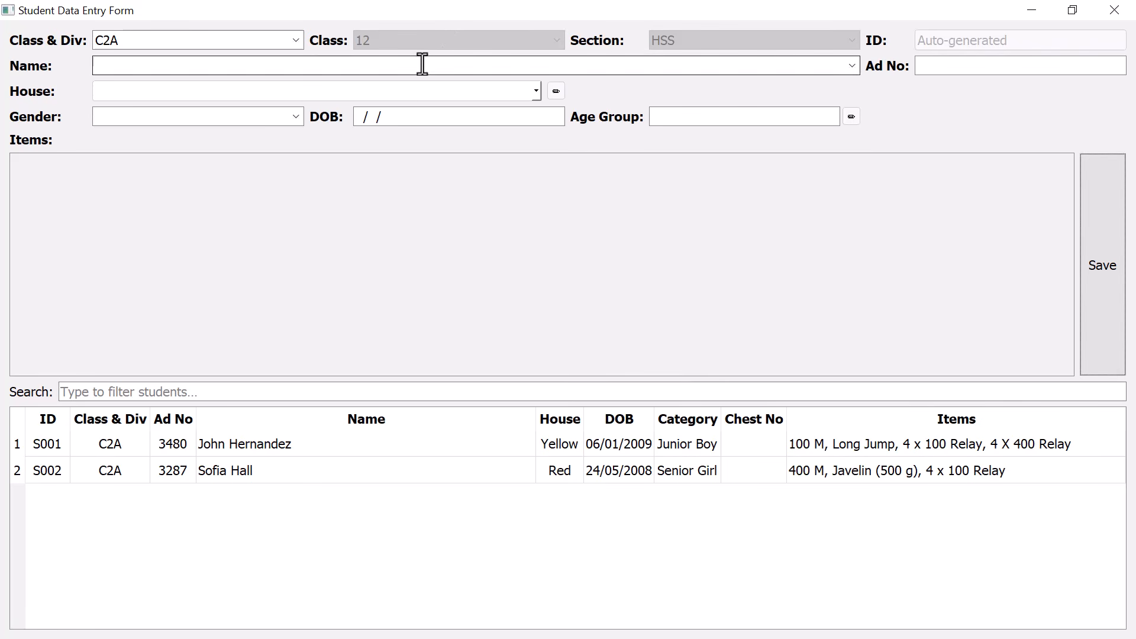
{"action": "left_click", "coordinate": [373, 162]}
{"action": "left_click", "coordinate": [378, 173]}
{"action": "left_click", "coordinate": [172, 282]}
{"action": "left_click", "coordinate": [172, 309]}
{"action": "left_click", "coordinate": [1102, 266]}
Register the Yellow house senior boy from C2A for 200 M and 4 x 100 Relay, and save the entry
{"action": "left_click", "coordinate": [750, 70]}
{"action": "left_click", "coordinate": [378, 130]}
{"action": "left_click", "coordinate": [172, 310]}
{"action": "left_click", "coordinate": [343, 174]}
{"action": "left_click", "coordinate": [1103, 266]}
Register another Yellow house junior boy from C2A for 1500 M and 4 x 100 Relay, and save the entry
{"action": "left_click", "coordinate": [720, 63]}
{"action": "type", "text": "g"}
{"action": "left_click", "coordinate": [415, 163]}
{"action": "left_click", "coordinate": [801, 177]}
{"action": "left_click", "coordinate": [172, 310]}
{"action": "left_click", "coordinate": [1103, 266]}
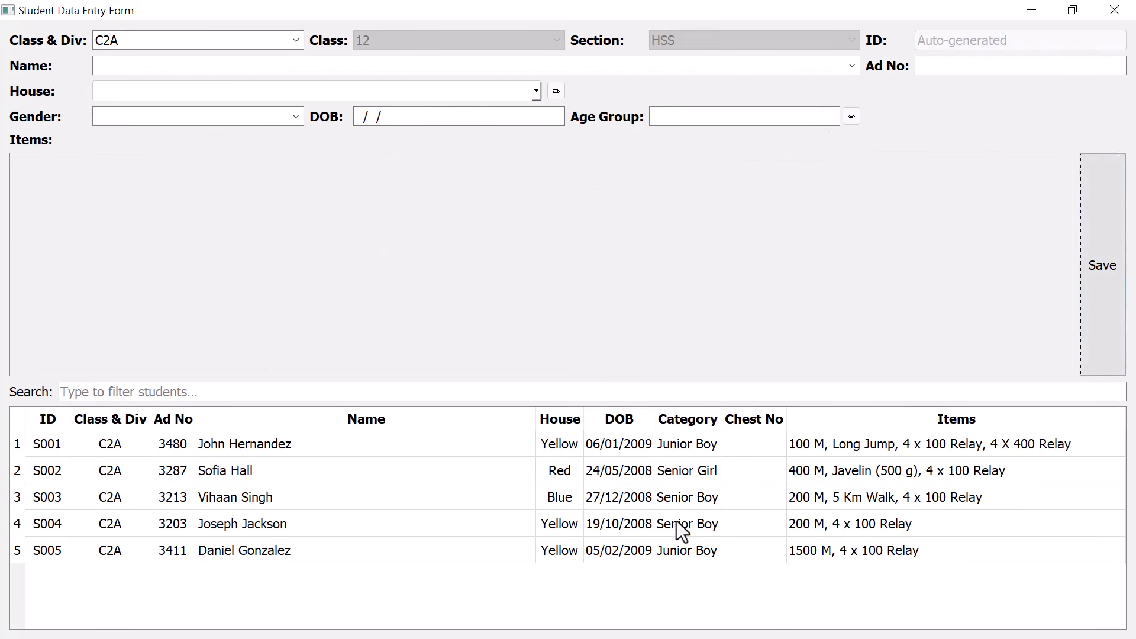
Switch the class to 10 B, register a Yellow house junior boy for 110 MH (91.4 Cm) and 5 Km Walk, and save
{"action": "left_click", "coordinate": [221, 44]}
{"action": "type", "text": "10"}
{"action": "left_click", "coordinate": [219, 58]}
{"action": "left_click", "coordinate": [214, 71]}
{"action": "left_click", "coordinate": [221, 147]}
{"action": "left_click", "coordinate": [212, 202]}
{"action": "left_click", "coordinate": [207, 283]}
{"action": "left_click", "coordinate": [1099, 279]}
Register the Blue house junior boy from 10 B for 800 M, Triple Jump and 4 x 100 Relay, and save the entry
{"action": "left_click", "coordinate": [445, 70]}
{"action": "type", "text": "kum"}
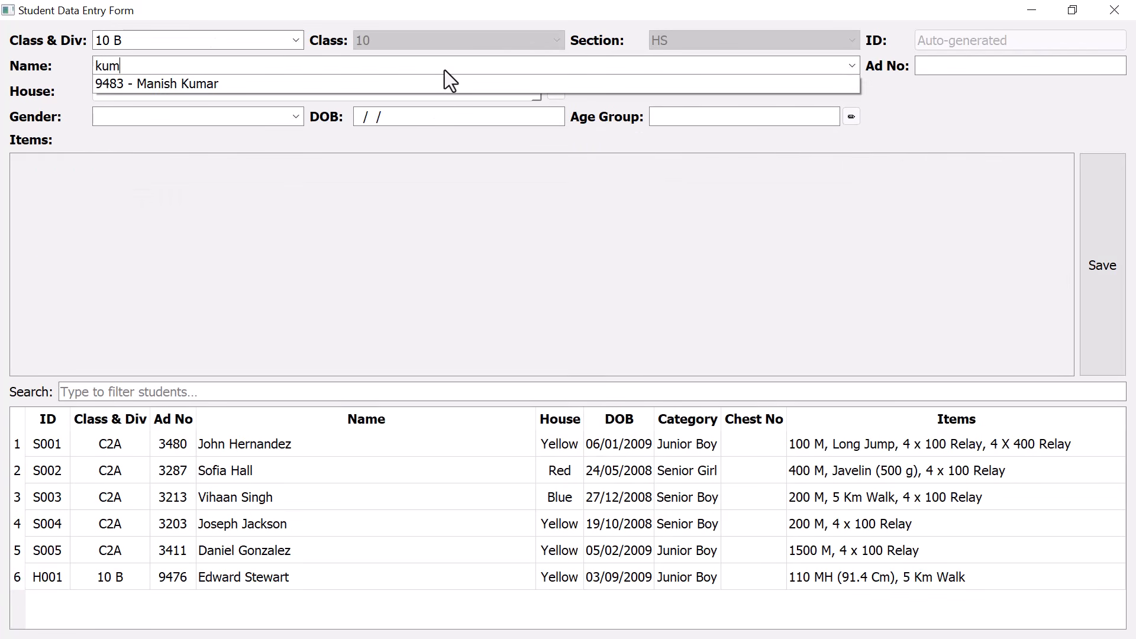
{"action": "left_click", "coordinate": [447, 84]}
{"action": "left_click", "coordinate": [661, 174]}
{"action": "left_click", "coordinate": [498, 228]}
{"action": "left_click", "coordinate": [172, 310]}
{"action": "left_click", "coordinate": [1101, 272]}
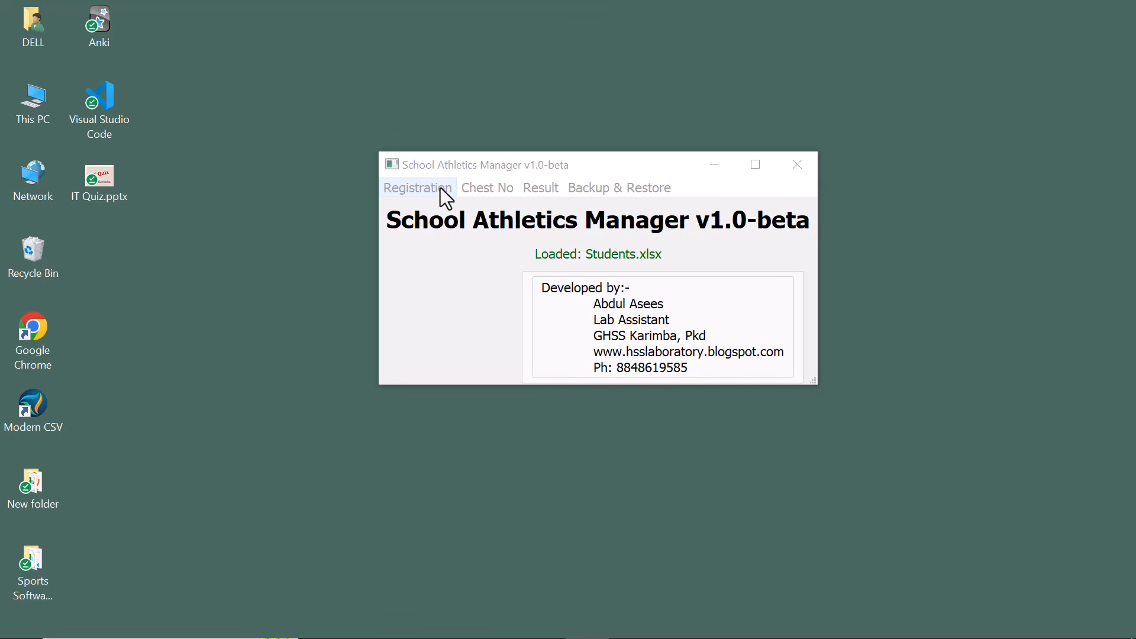
Open the relay team setup, choose the Junior Boy category, and list the 4 x 100 Relay students with the house-based restriction off
{"action": "left_click", "coordinate": [440, 187]}
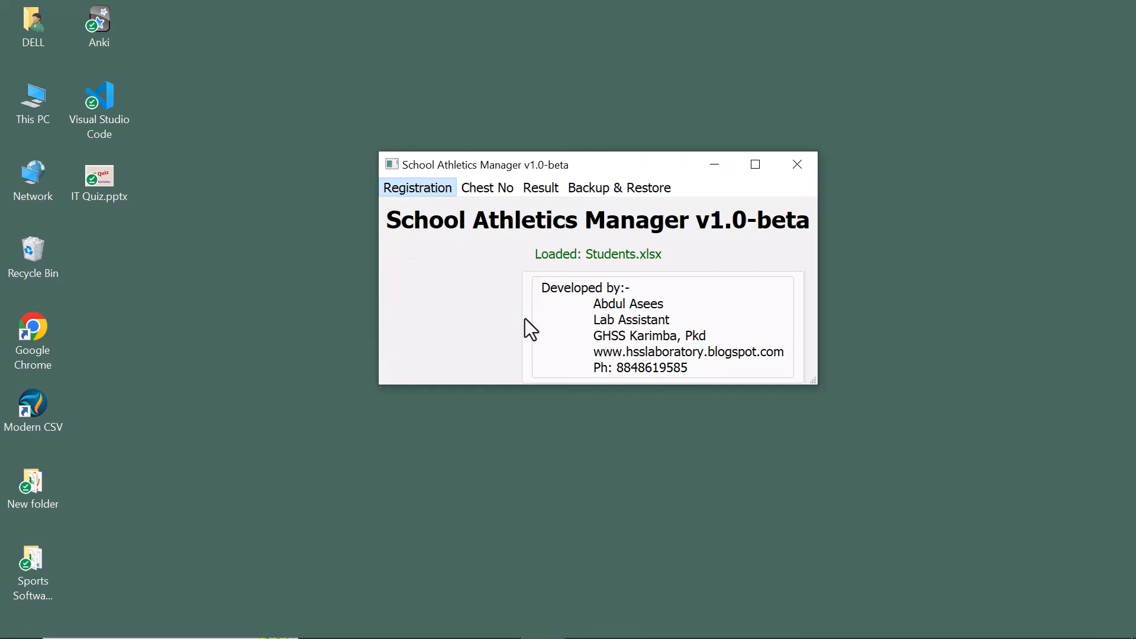
{"action": "left_click", "coordinate": [525, 319]}
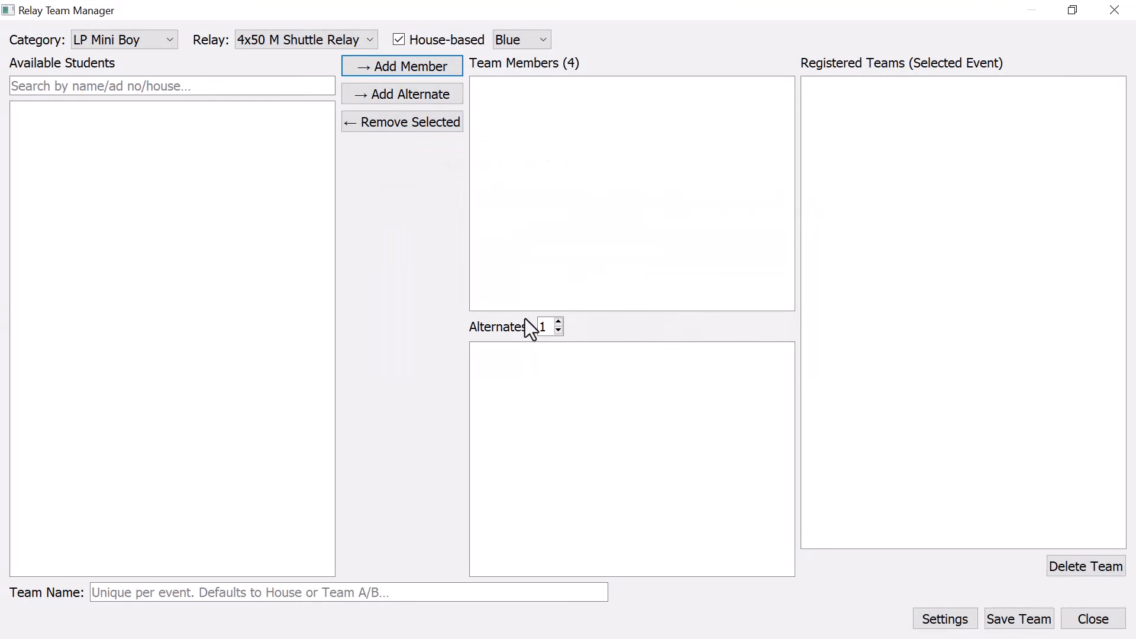
{"action": "left_click", "coordinate": [147, 42]}
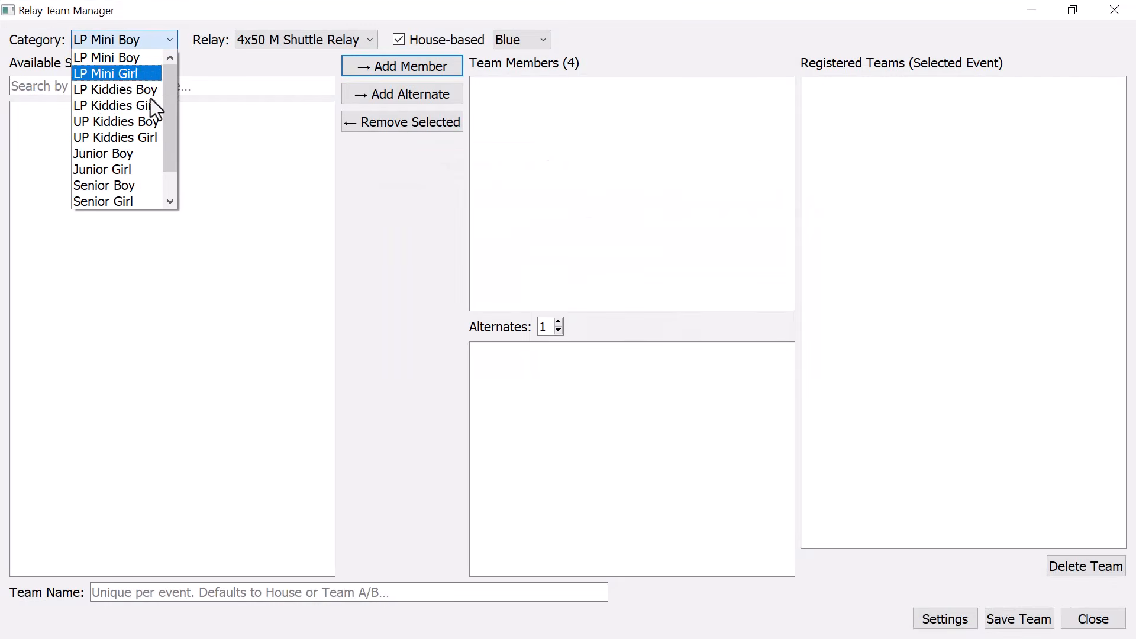
{"action": "left_click", "coordinate": [151, 156]}
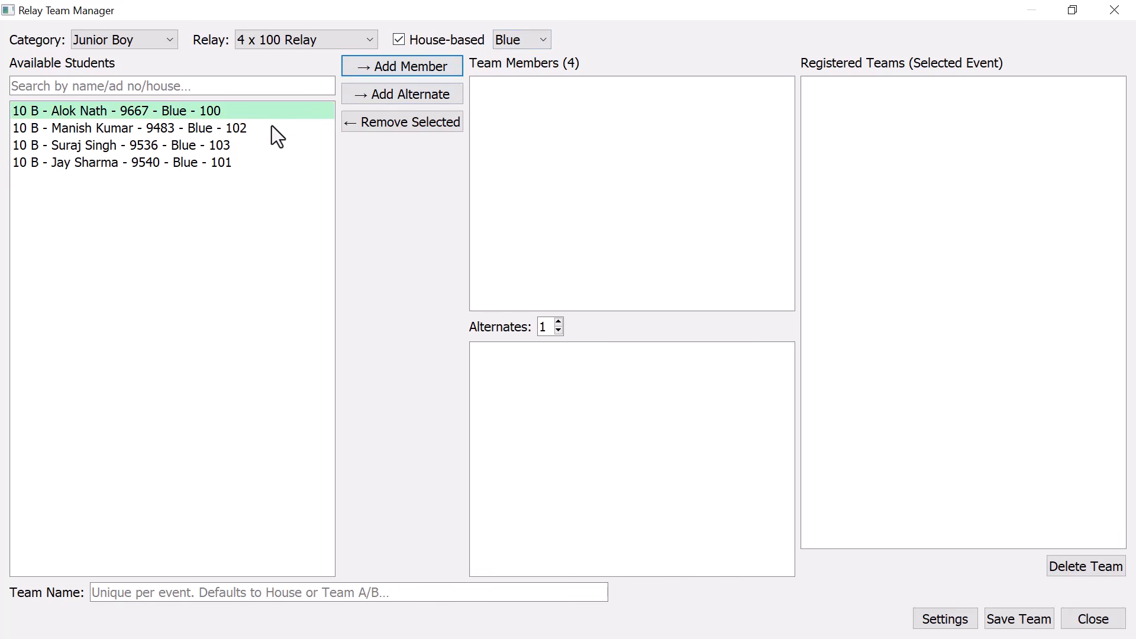
{"action": "left_click", "coordinate": [400, 38]}
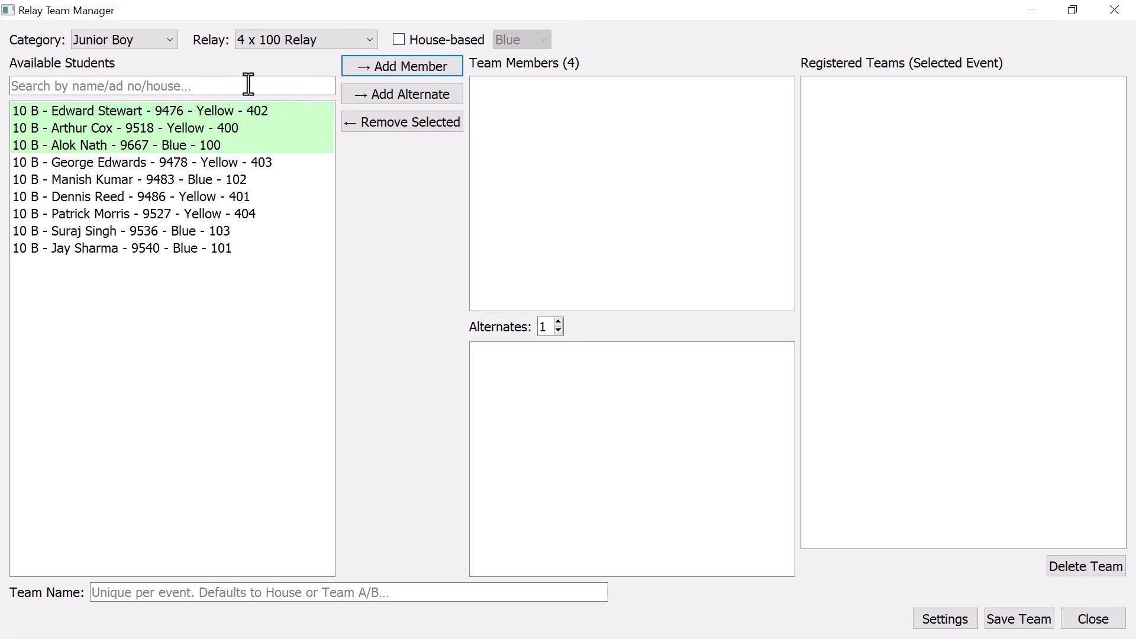
{"action": "left_click", "coordinate": [272, 113]}
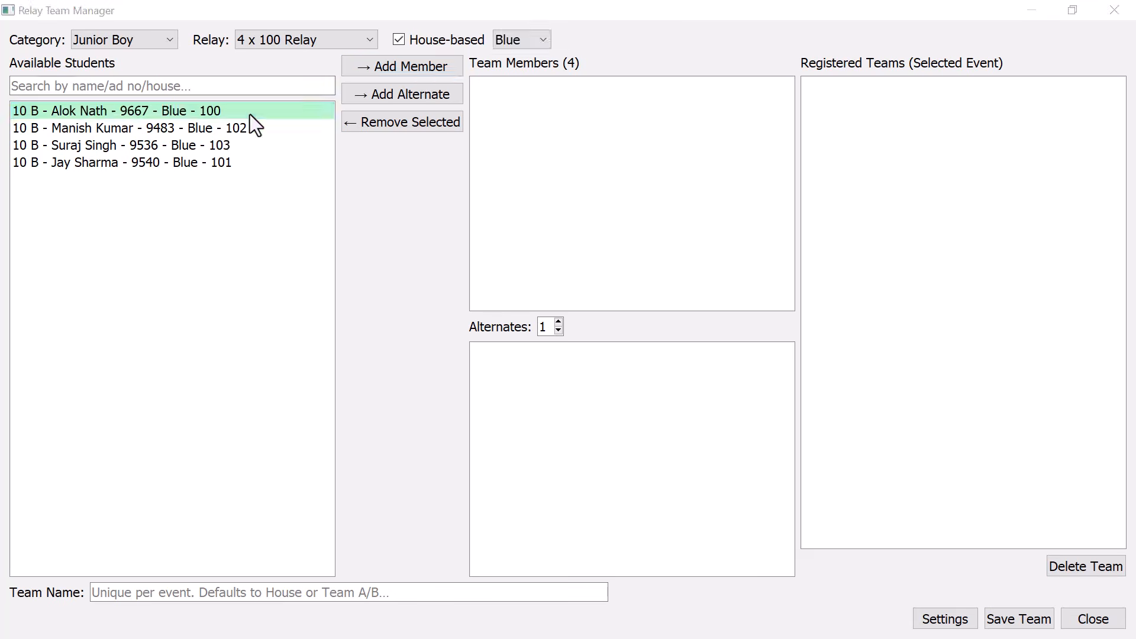
Add all four available Blue house junior boys from 10 B as members of the 4 x 100 Relay team and save the team
{"action": "left_click", "coordinate": [250, 115]}
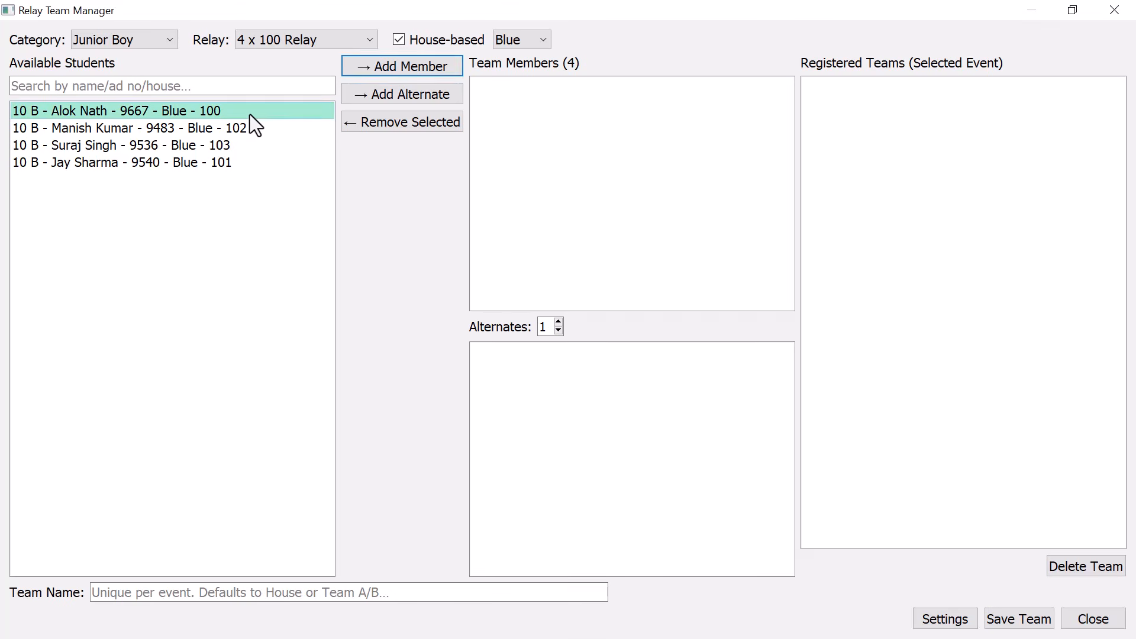
{"action": "left_click", "coordinate": [421, 59]}
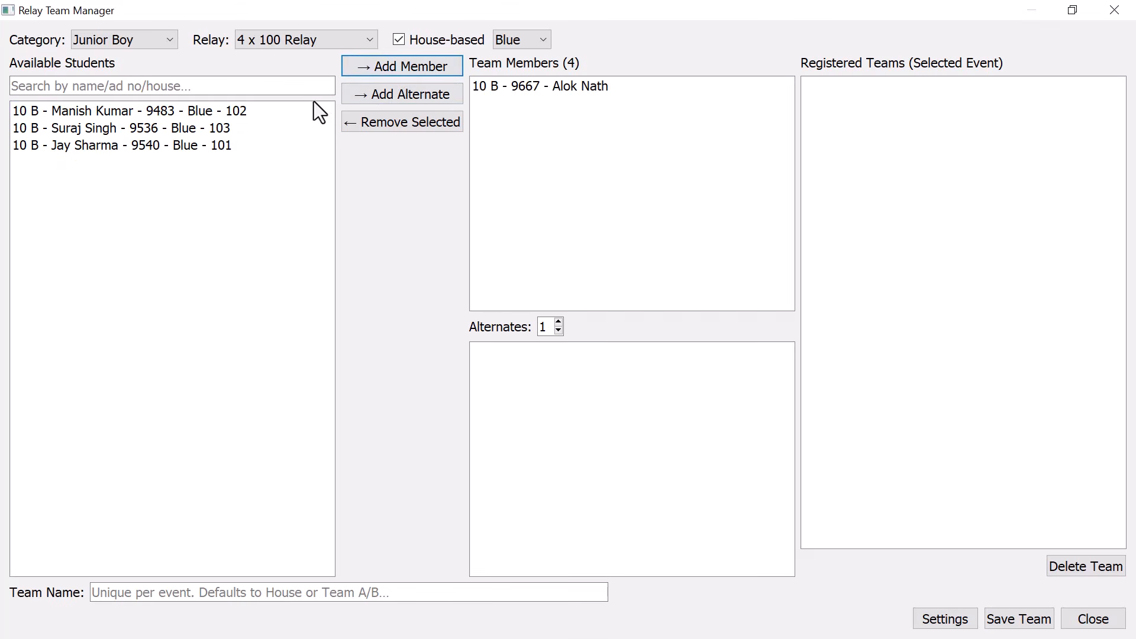
{"action": "left_click", "coordinate": [301, 109]}
{"action": "left_click", "coordinate": [397, 66]}
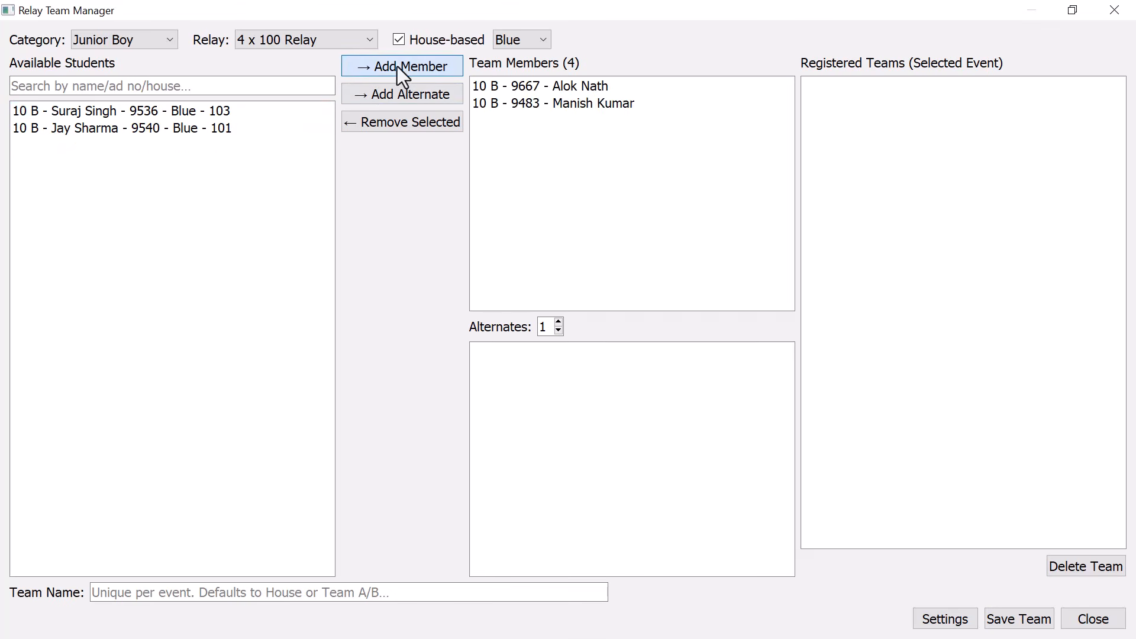
{"action": "left_click", "coordinate": [300, 116]}
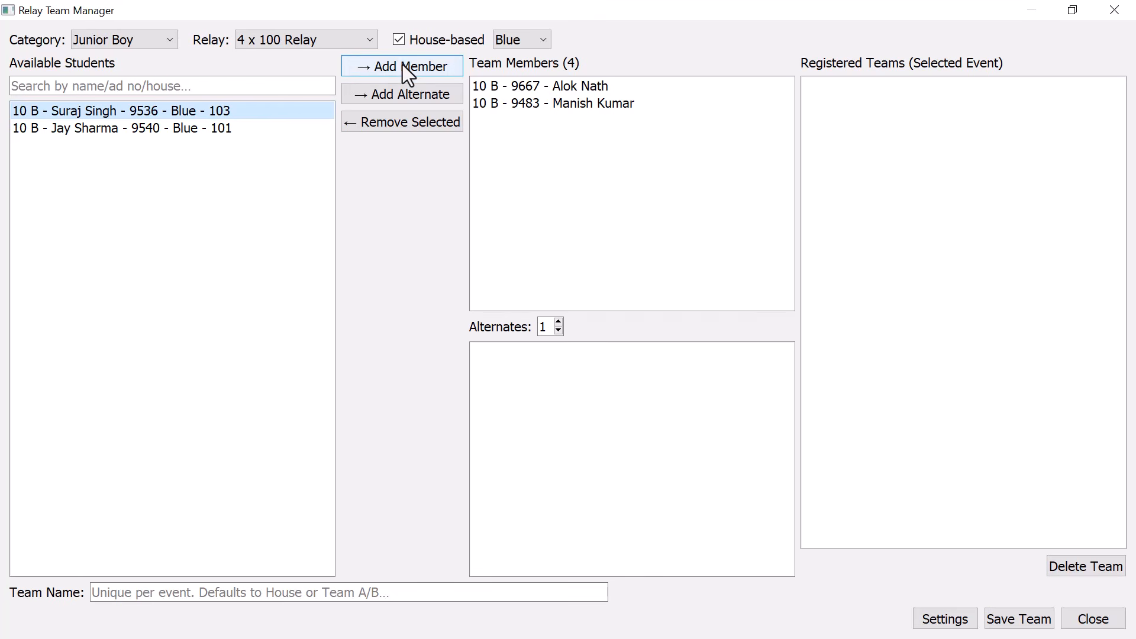
{"action": "left_click", "coordinate": [403, 65]}
{"action": "left_click", "coordinate": [308, 106]}
{"action": "left_click", "coordinate": [396, 67]}
{"action": "left_click", "coordinate": [396, 66]}
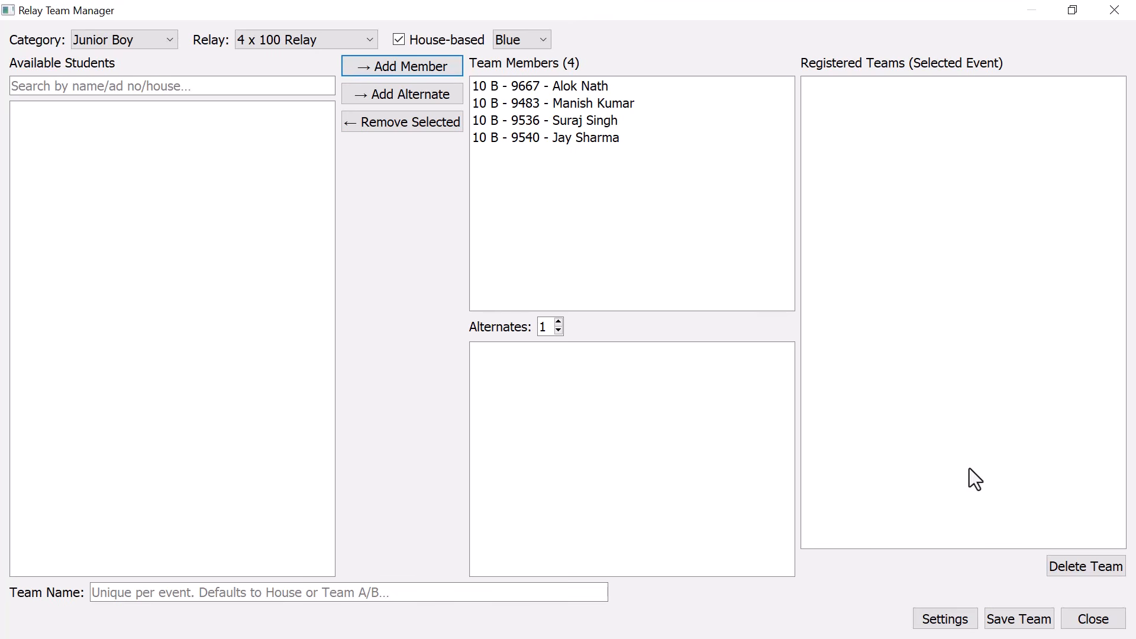
{"action": "left_click", "coordinate": [1030, 623]}
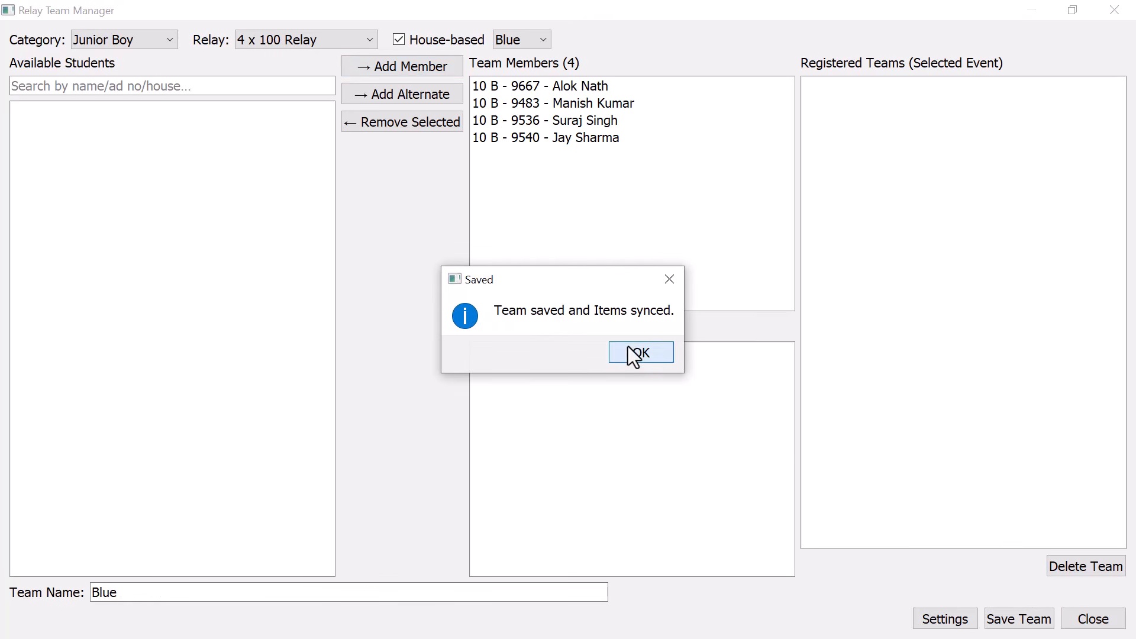
{"action": "left_click", "coordinate": [628, 350]}
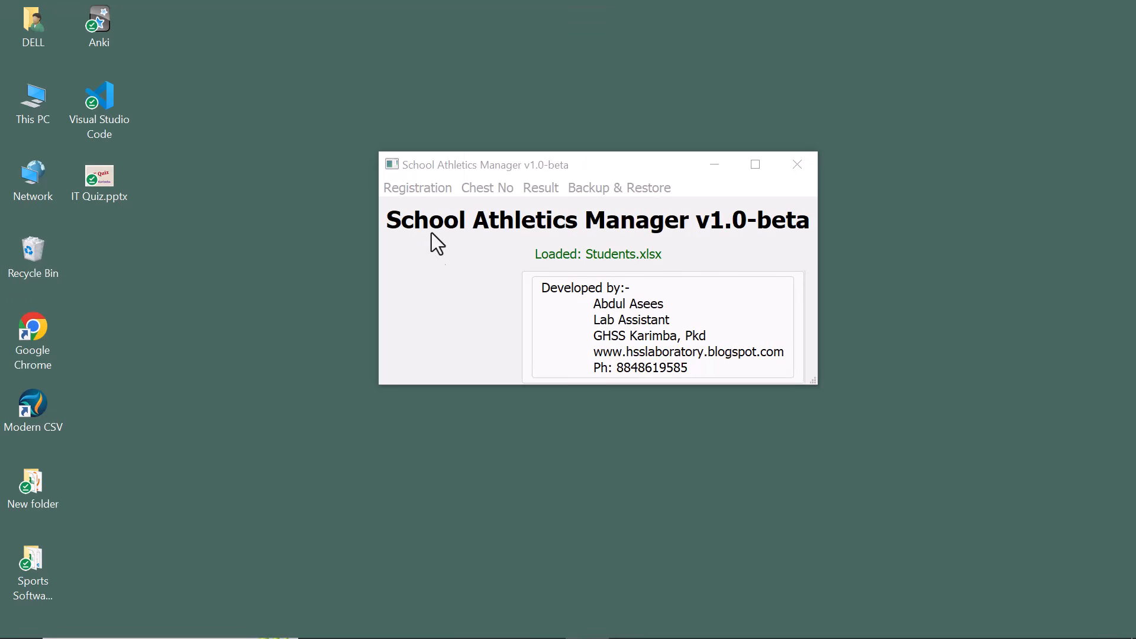
Generate chest numbers grouped by House in 001 format, starting Blue at 100, Green at 200, Red at 300 and Yellow at 400, and save them
{"action": "left_click", "coordinate": [441, 186]}
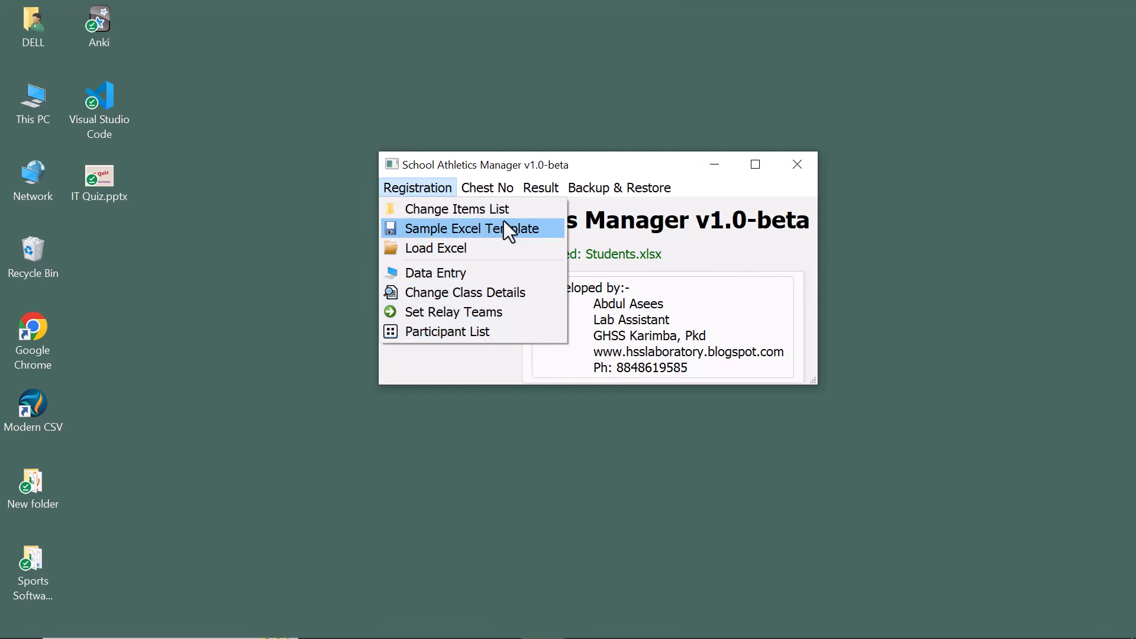
{"action": "mouse_move", "coordinate": [487, 173]}
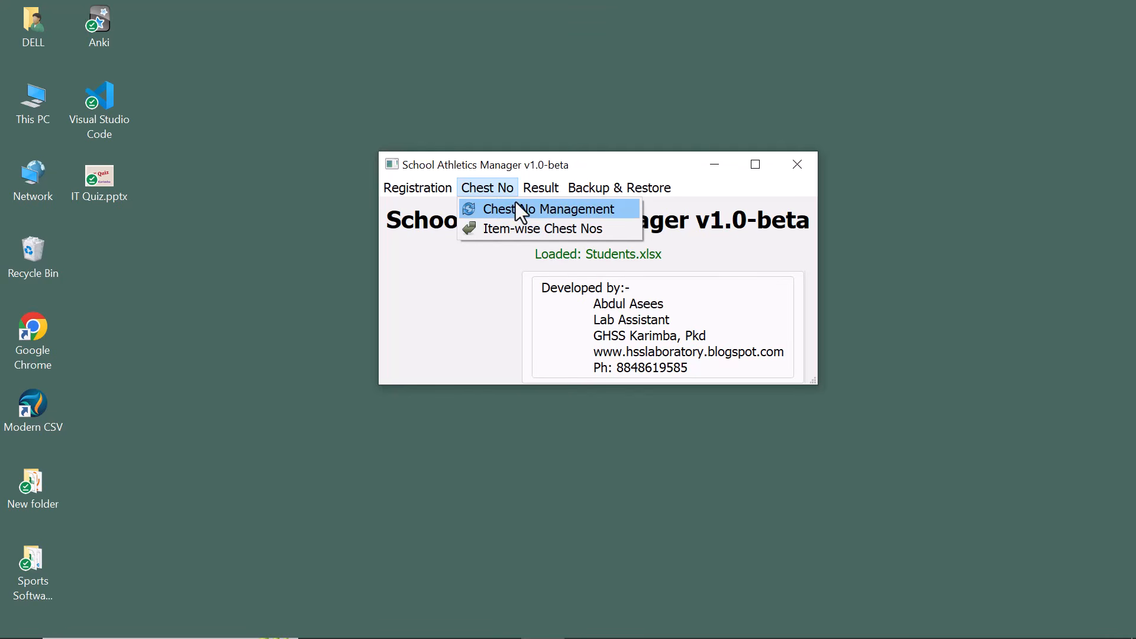
{"action": "left_click", "coordinate": [556, 209]}
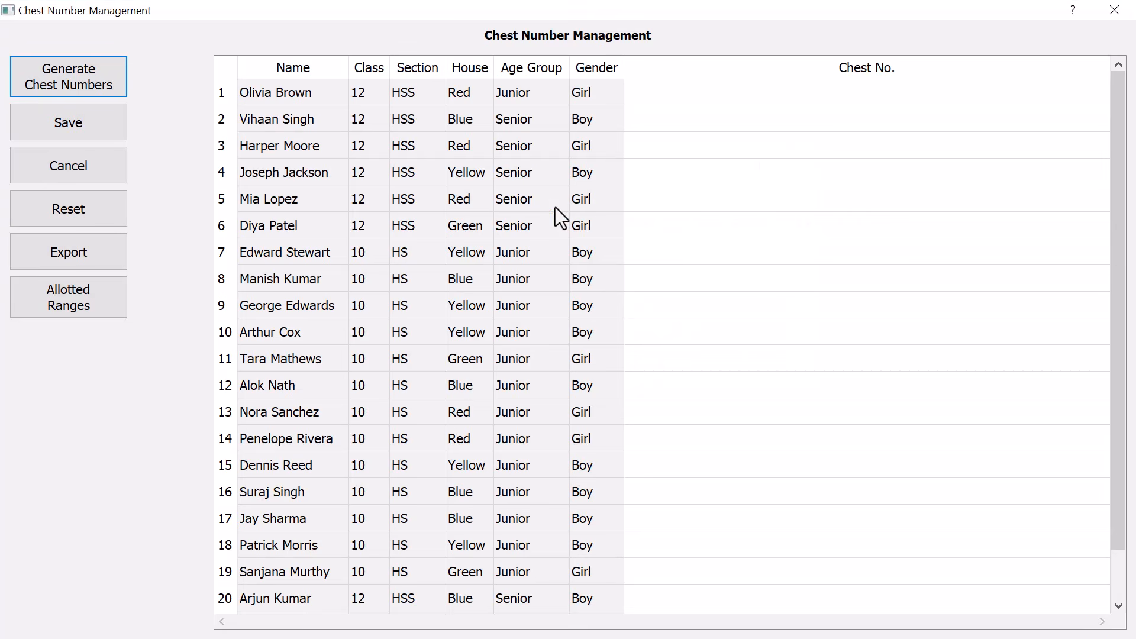
{"action": "left_click", "coordinate": [84, 87]}
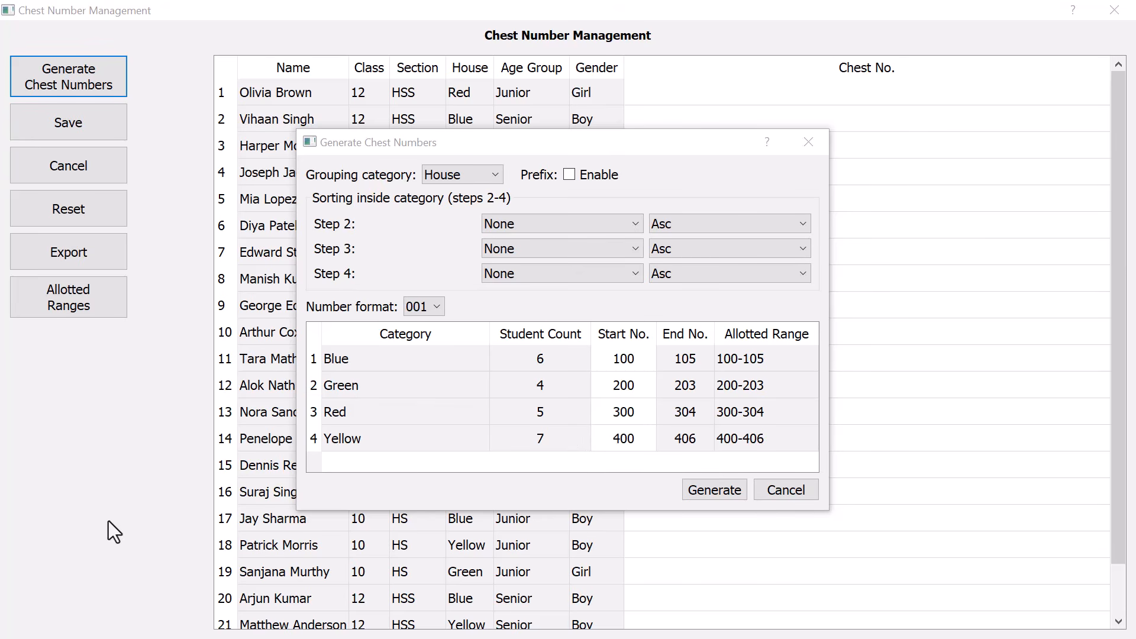
{"action": "left_click", "coordinate": [632, 438]}
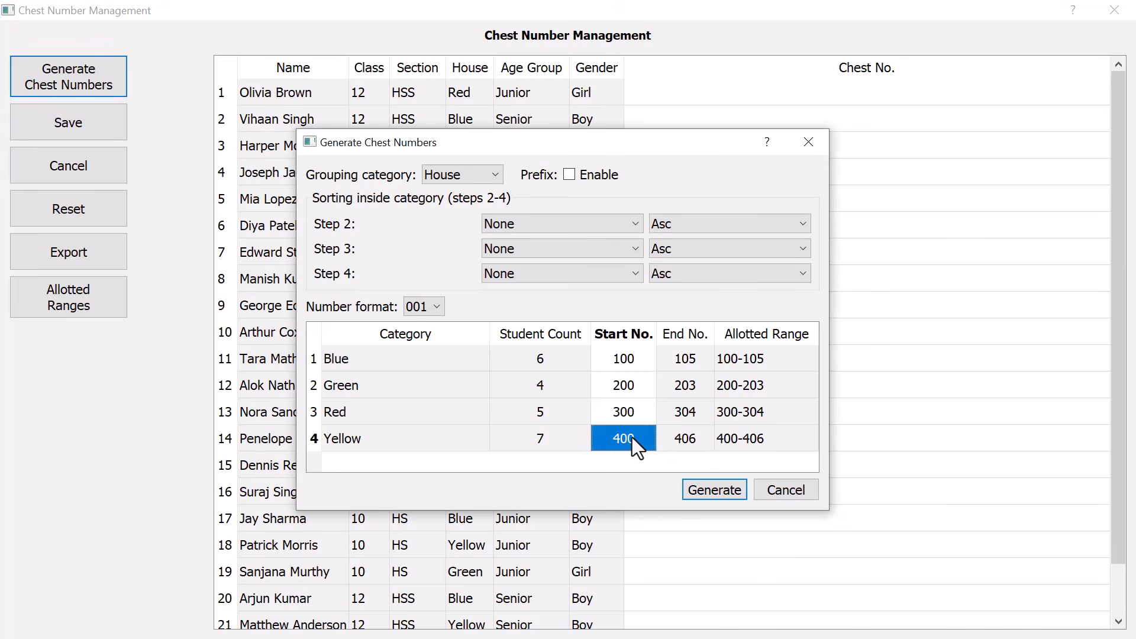
{"action": "double_click", "coordinate": [632, 438]}
{"action": "left_click", "coordinate": [682, 468]}
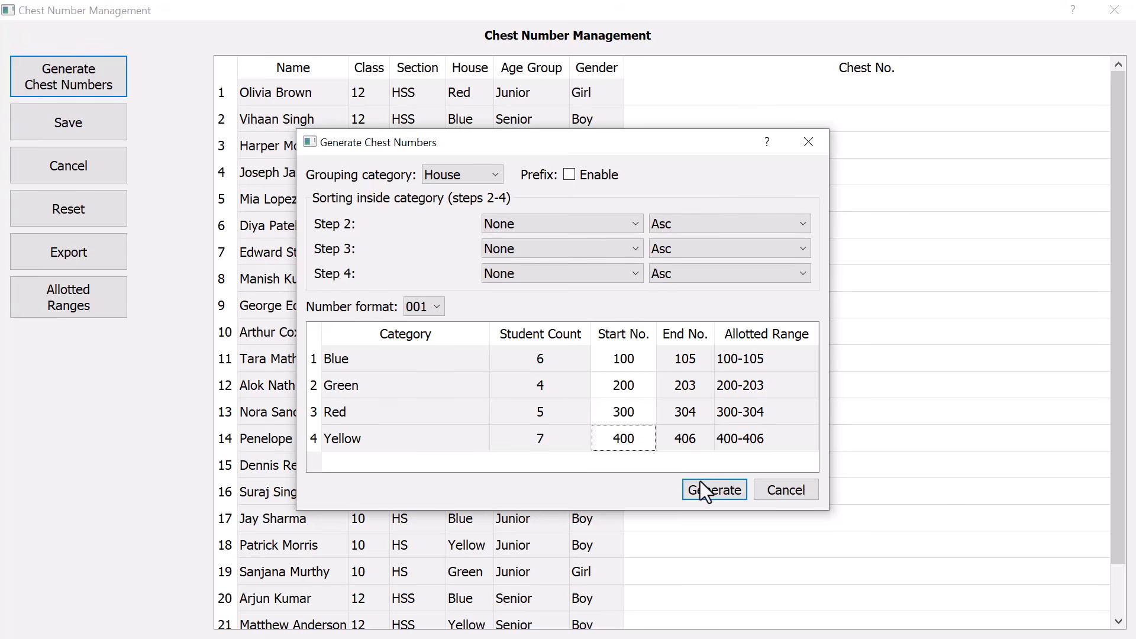
{"action": "left_click", "coordinate": [715, 490]}
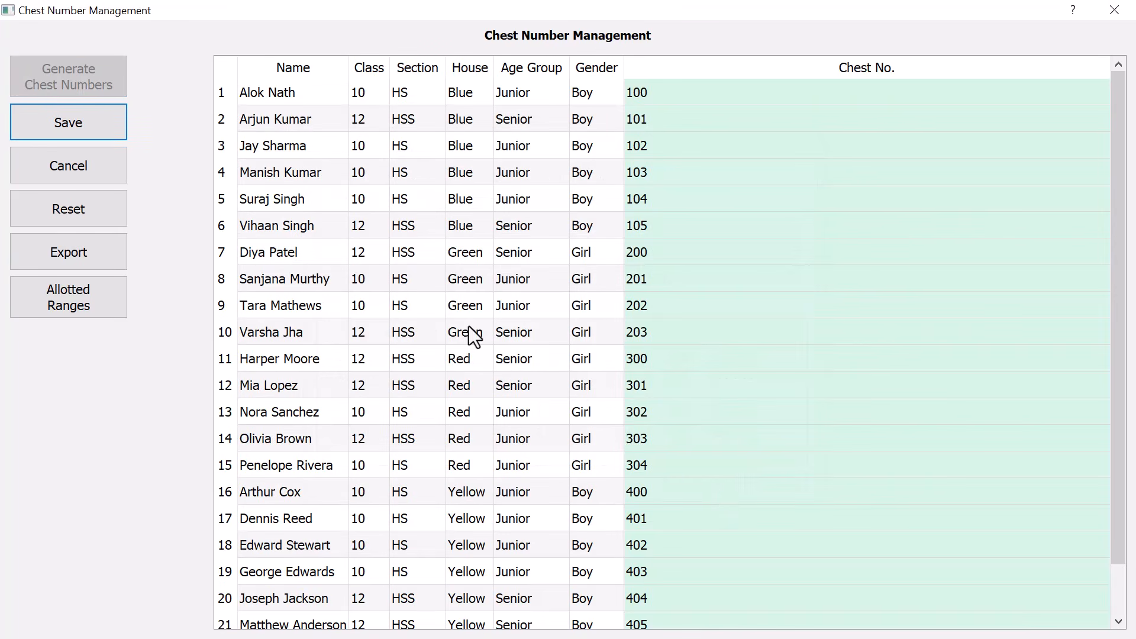
{"action": "left_click", "coordinate": [94, 130]}
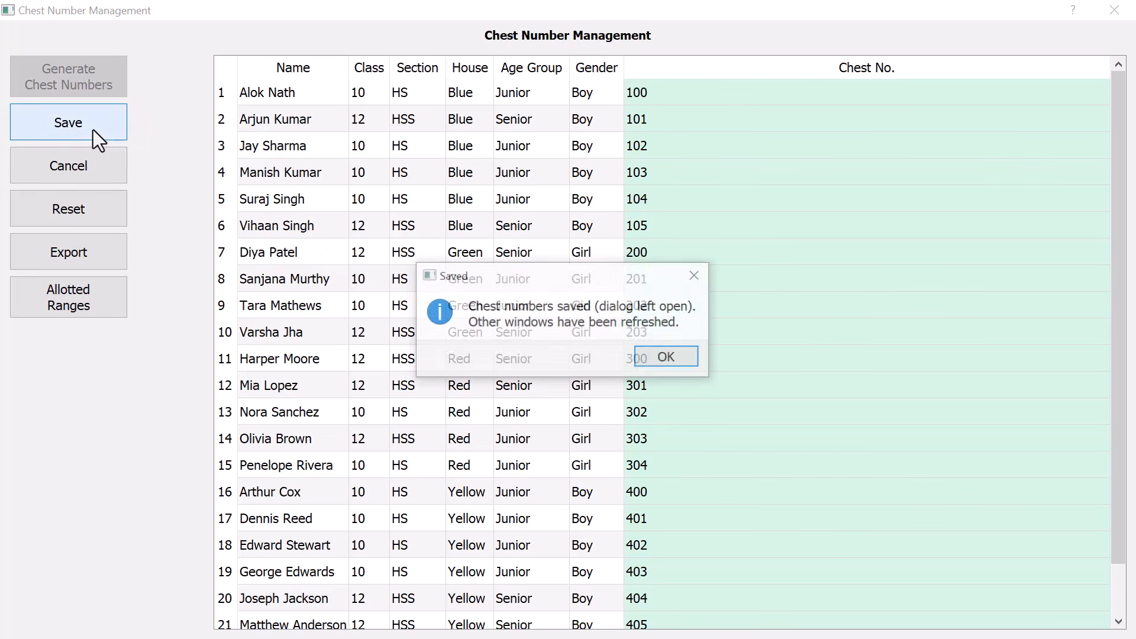
{"action": "key", "text": "Return"}
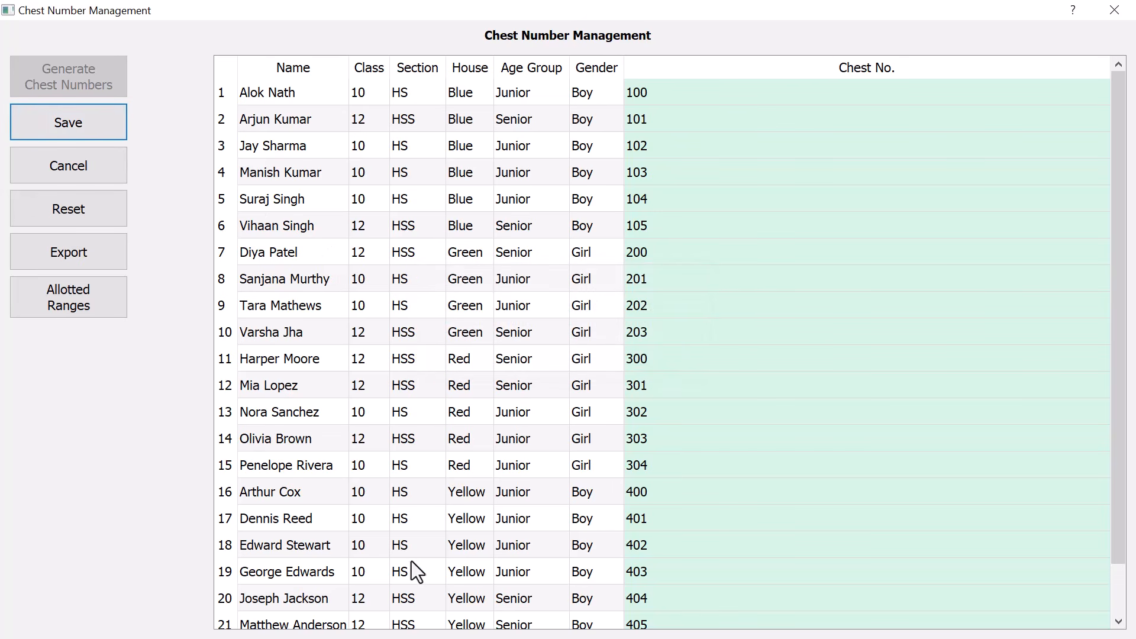
View the allotted chest number ranges broken down by House and then Class, and close the range overview
{"action": "left_click", "coordinate": [69, 301]}
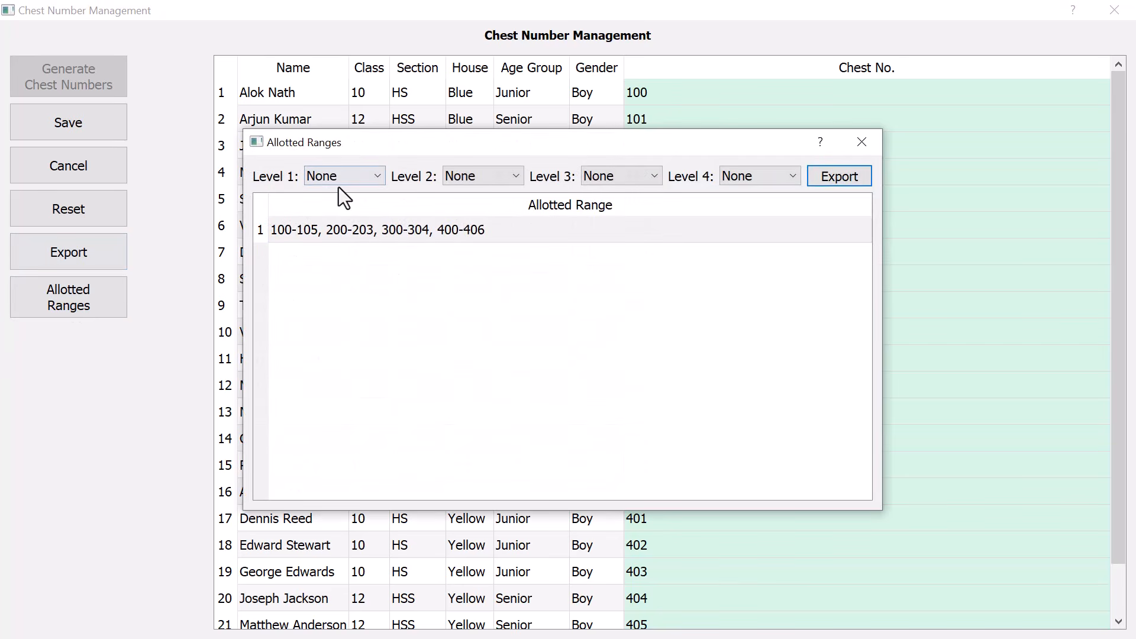
{"action": "left_click", "coordinate": [346, 180]}
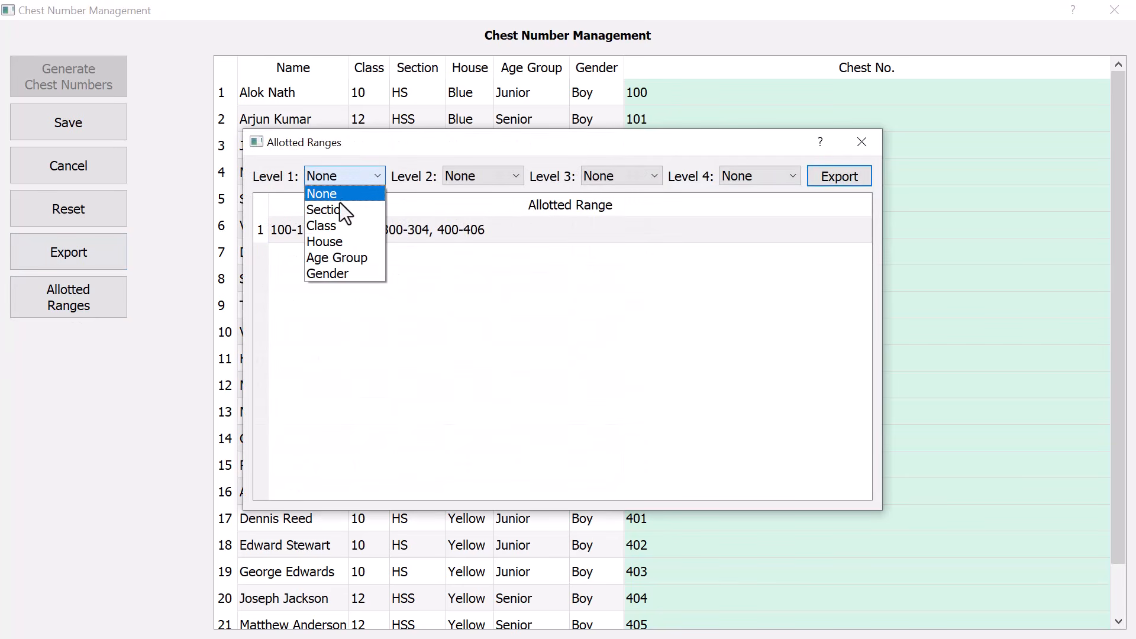
{"action": "left_click", "coordinate": [337, 240]}
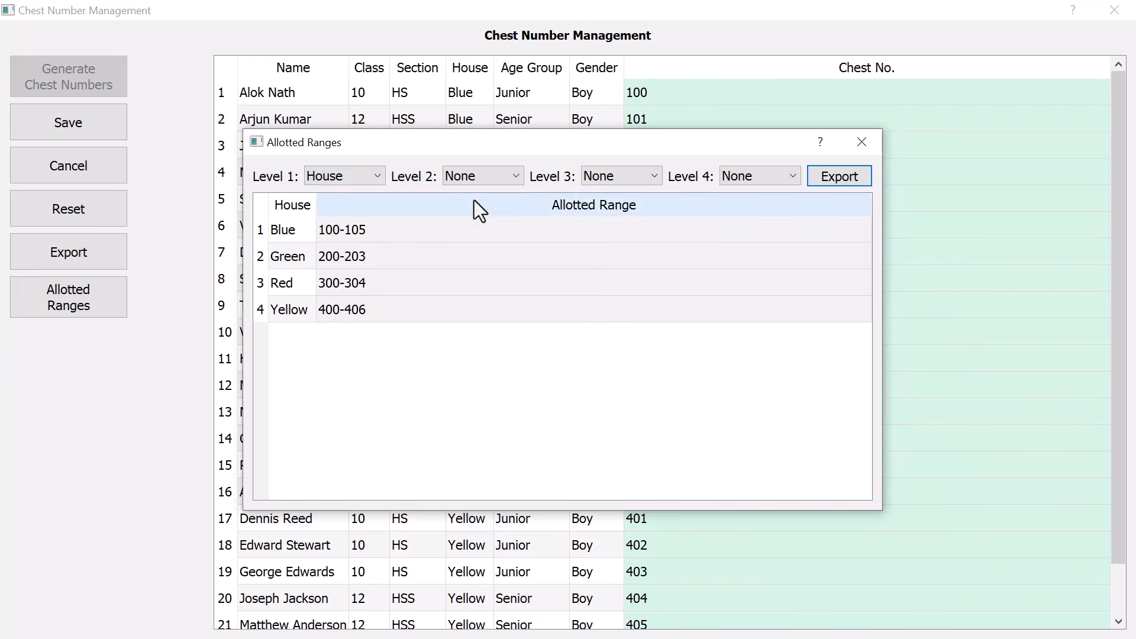
{"action": "left_click", "coordinate": [488, 179]}
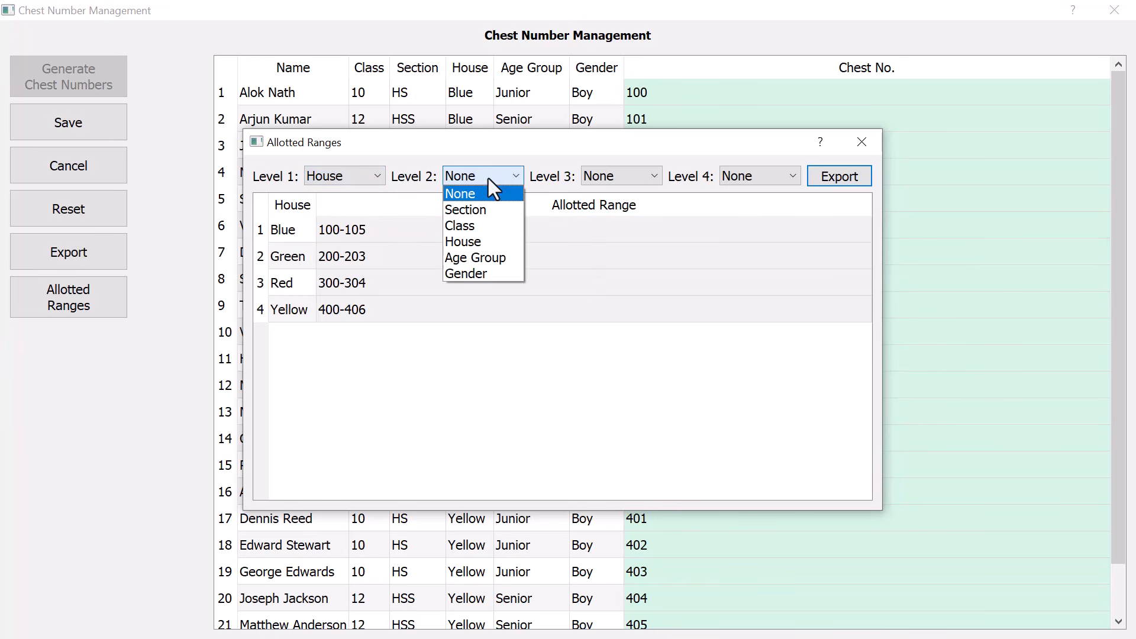
{"action": "left_click", "coordinate": [473, 227]}
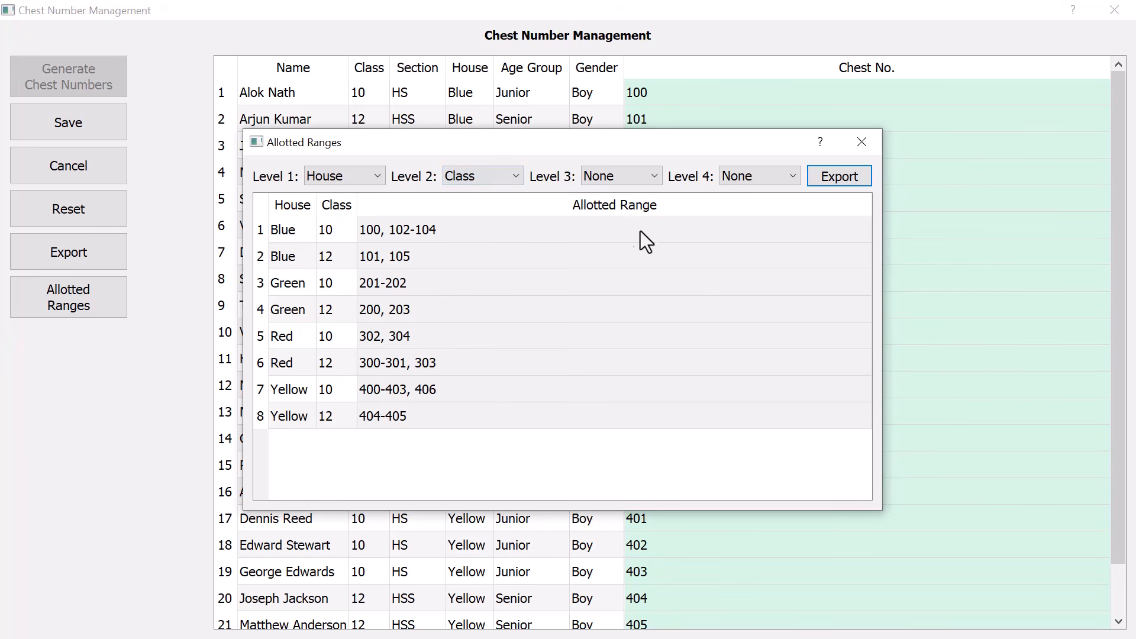
{"action": "left_click", "coordinate": [862, 141]}
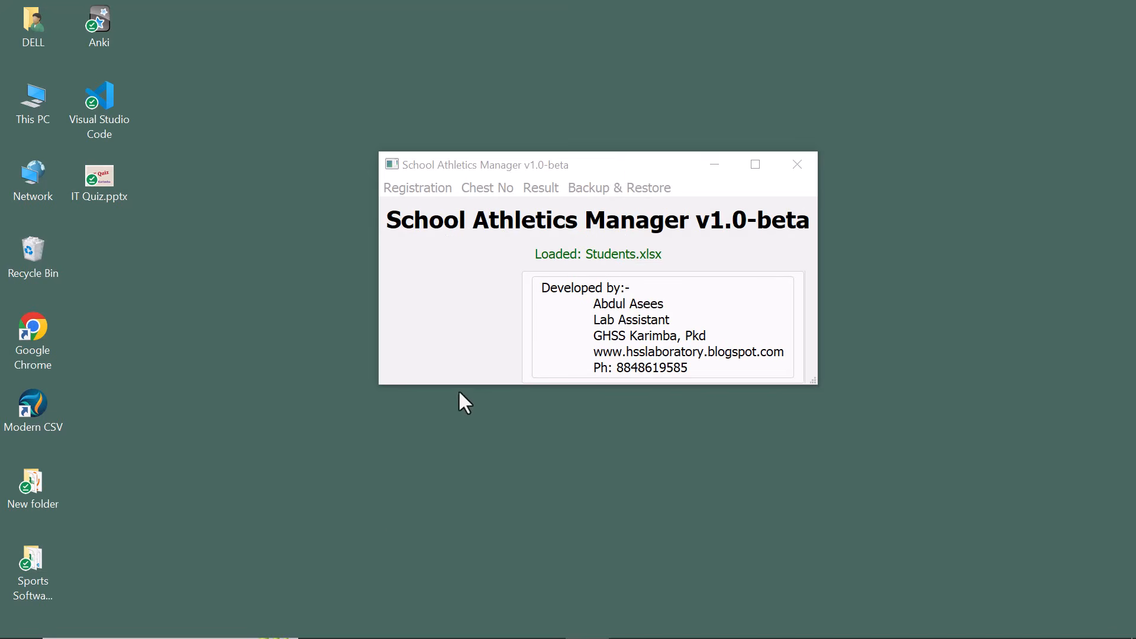
Open the item-wise chest numbers and filter them to the Running category and the 100 M item
{"action": "left_click", "coordinate": [502, 188]}
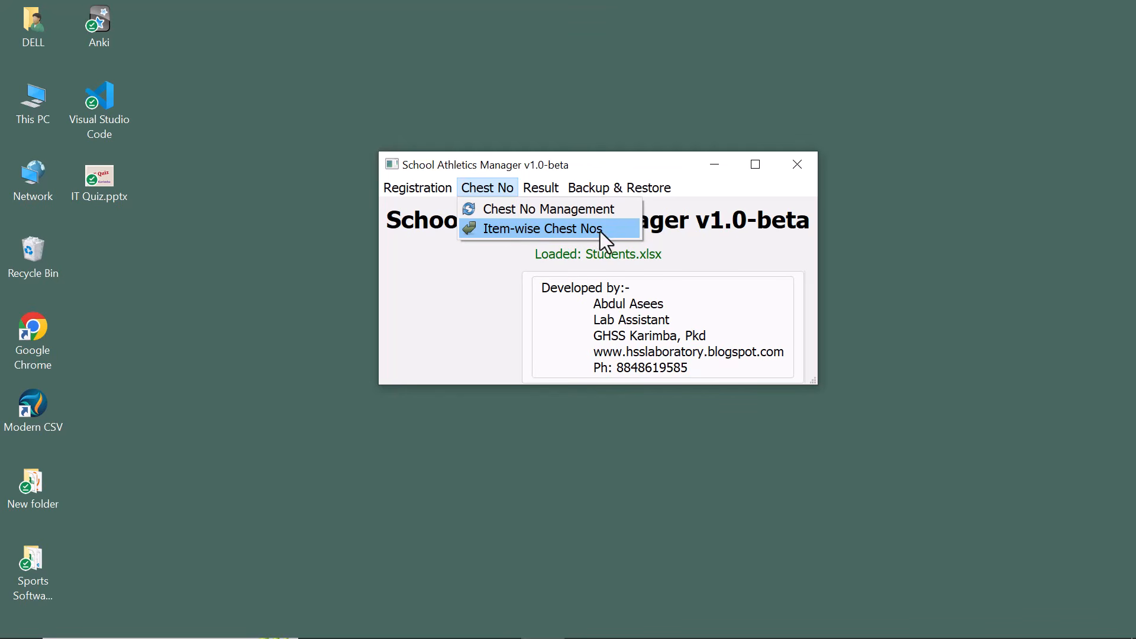
{"action": "left_click", "coordinate": [622, 236]}
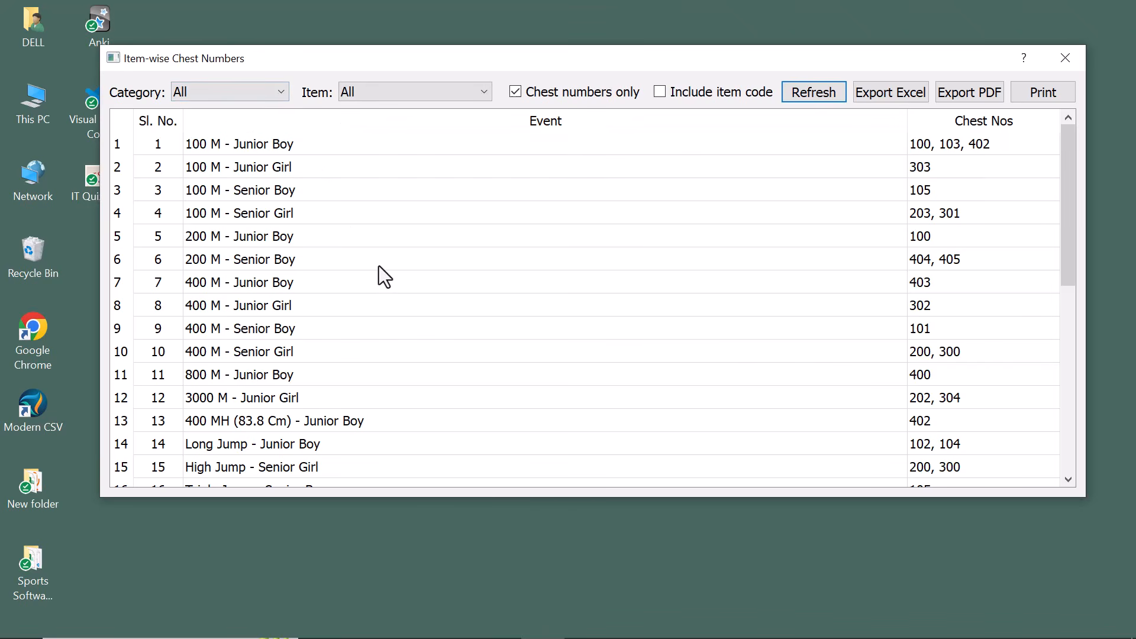
{"action": "left_click", "coordinate": [282, 94]}
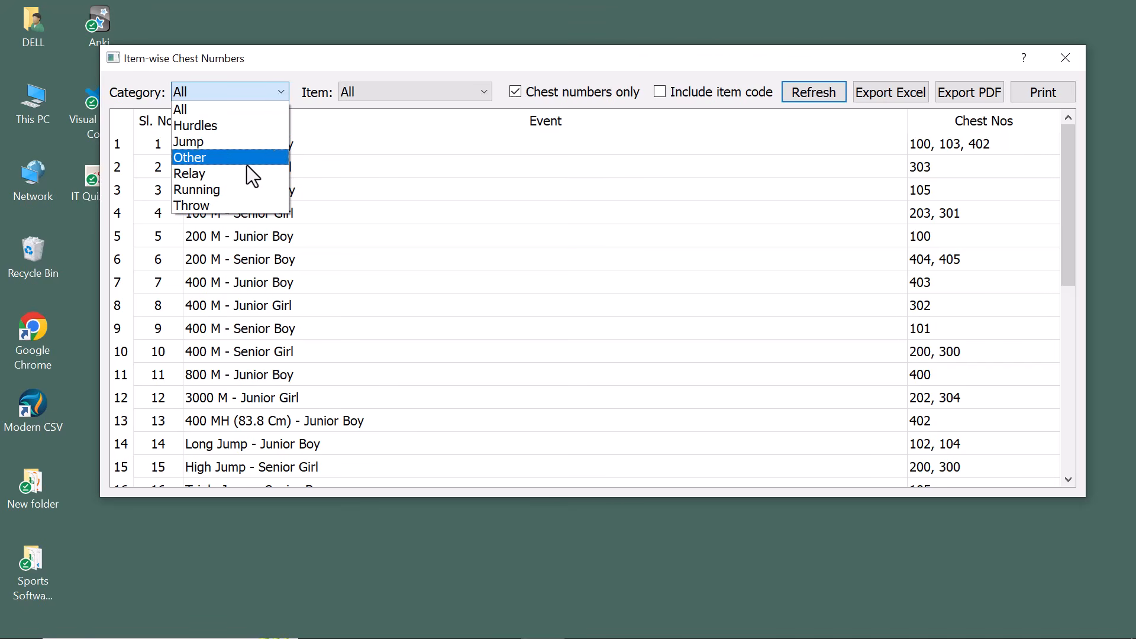
{"action": "left_click", "coordinate": [197, 189]}
{"action": "left_click", "coordinate": [419, 92]}
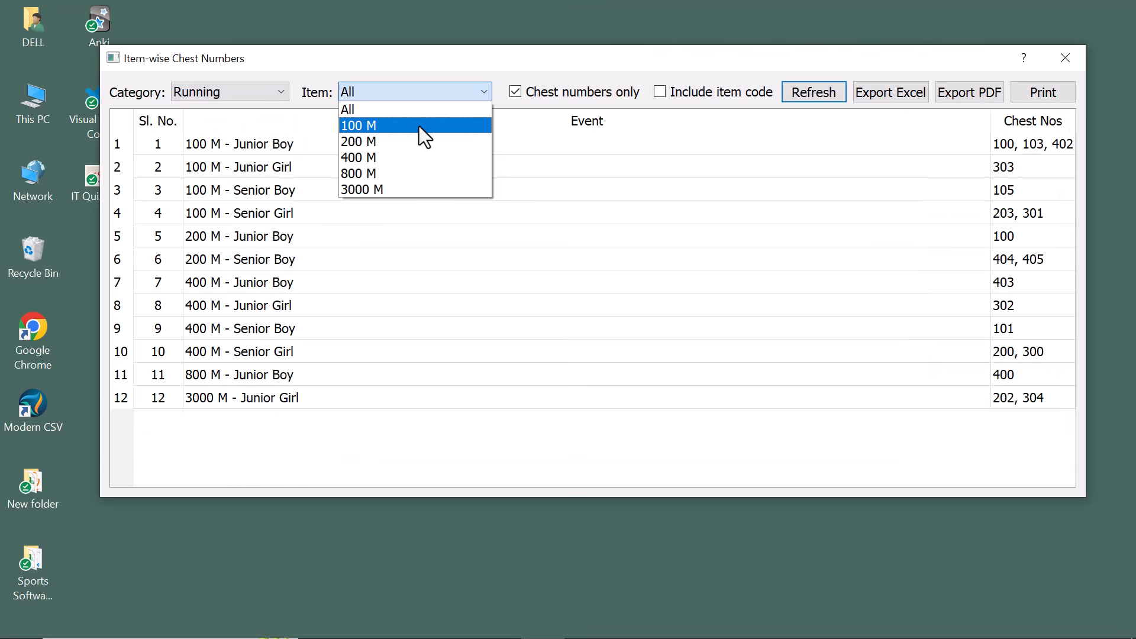
{"action": "left_click", "coordinate": [419, 125]}
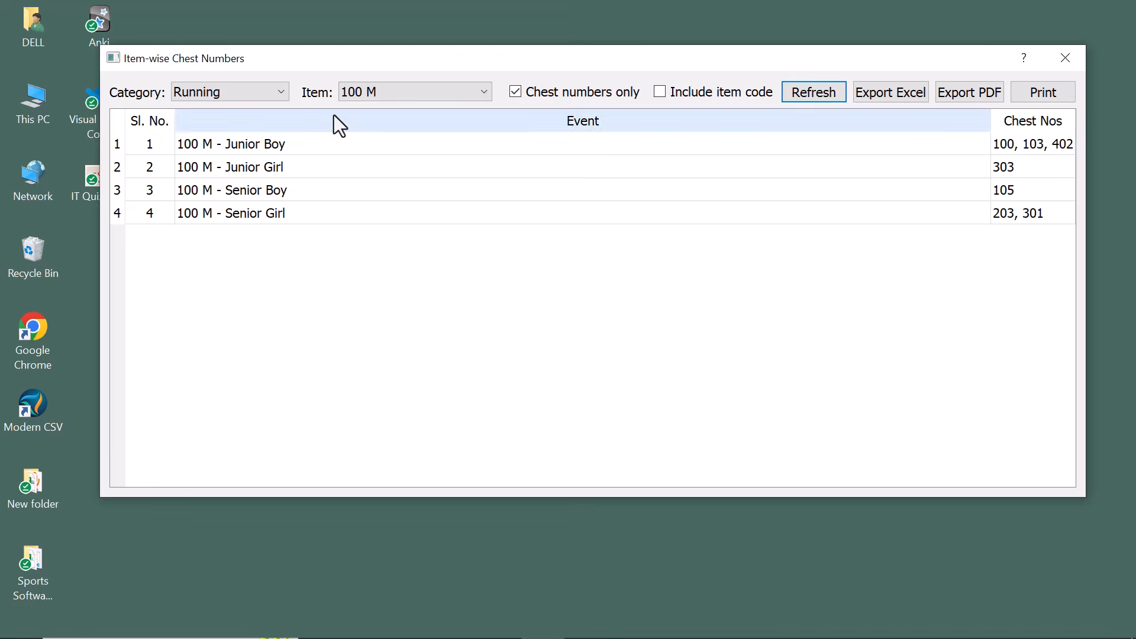
Widen the item filter back to all Running items and close the item-wise chest number list
{"action": "left_click", "coordinate": [362, 92]}
{"action": "left_click", "coordinate": [361, 114]}
{"action": "left_click", "coordinate": [361, 113]}
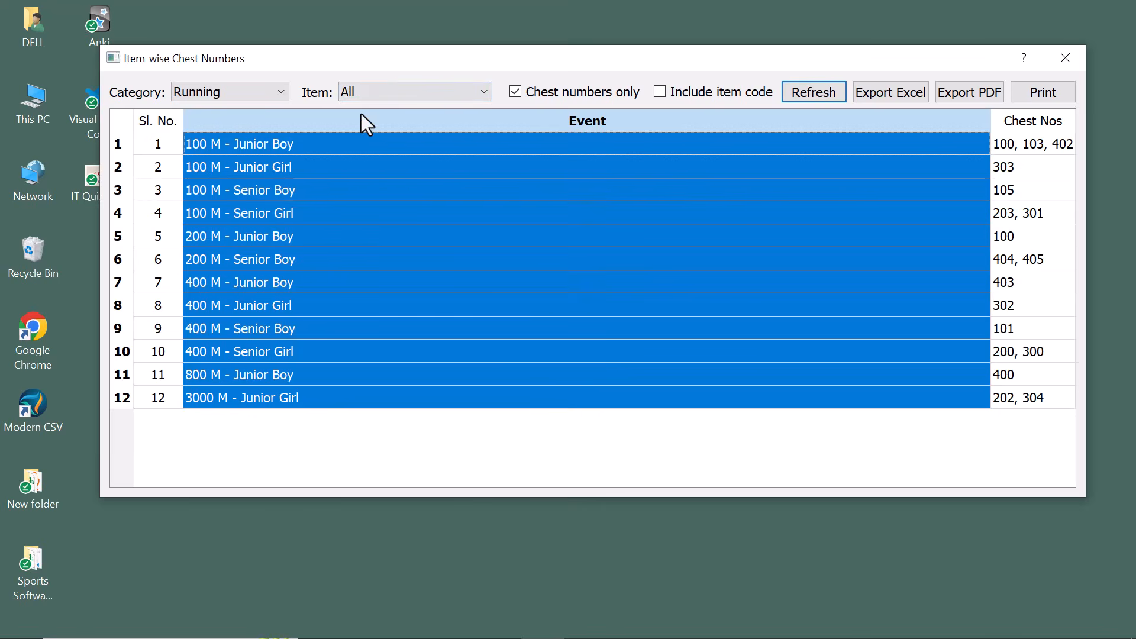
{"action": "left_click", "coordinate": [538, 414]}
{"action": "key", "text": "Escape"}
Open result entry, record chest number 105 as 1st in the 100 M - Senior Boy event, and save the result
{"action": "left_click", "coordinate": [539, 188]}
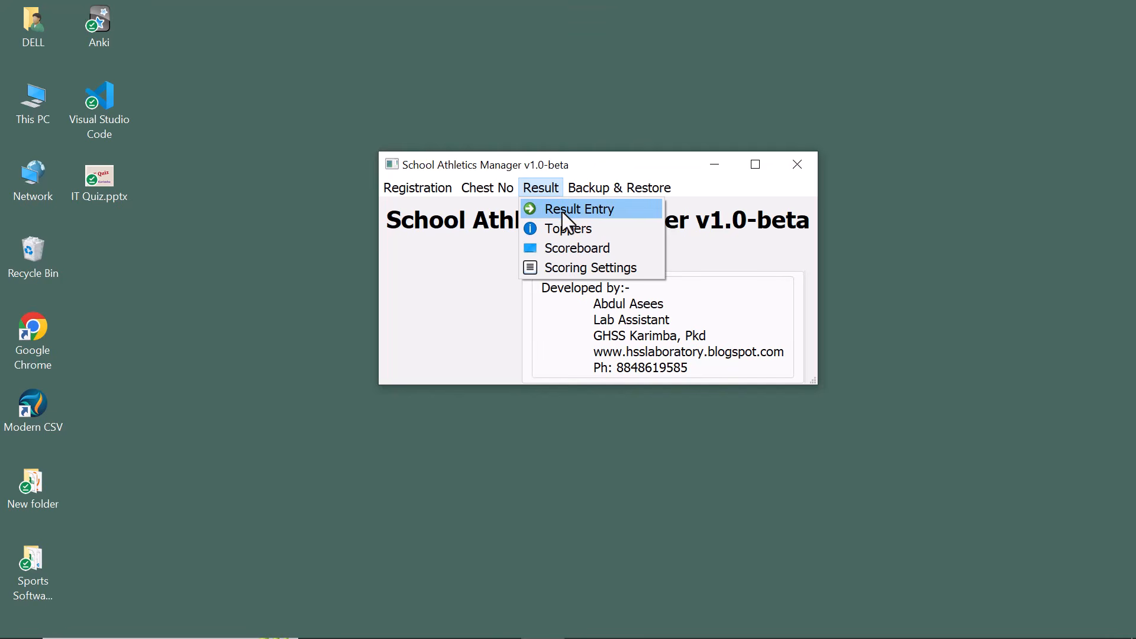
{"action": "left_click", "coordinate": [562, 212]}
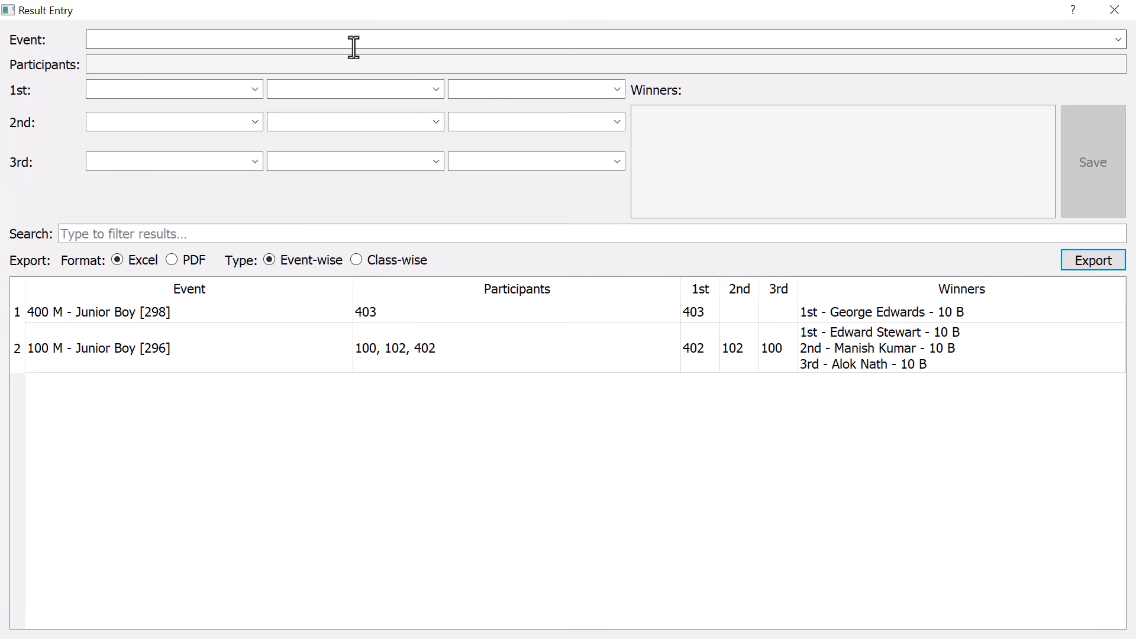
{"action": "type", "text": "100"}
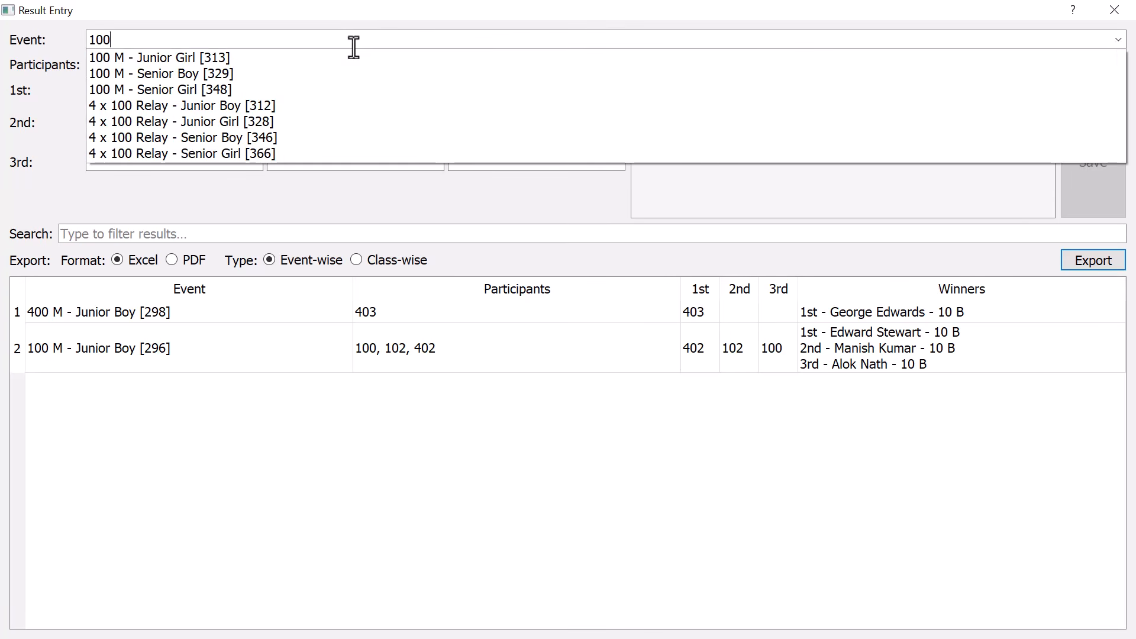
{"action": "left_click", "coordinate": [243, 72]}
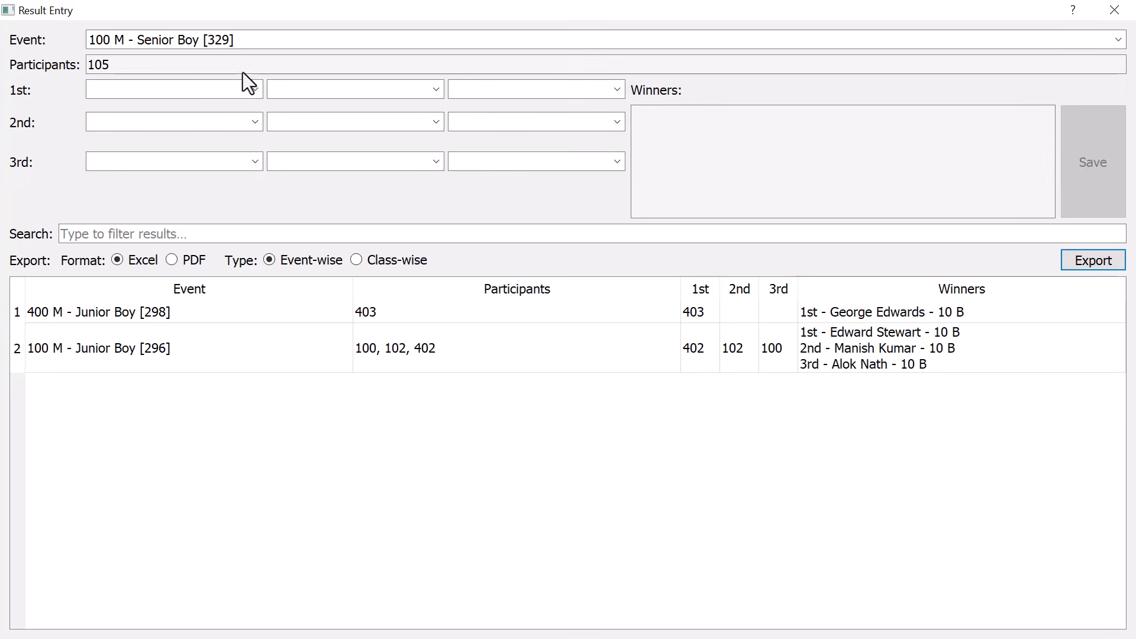
{"action": "left_click", "coordinate": [257, 90]}
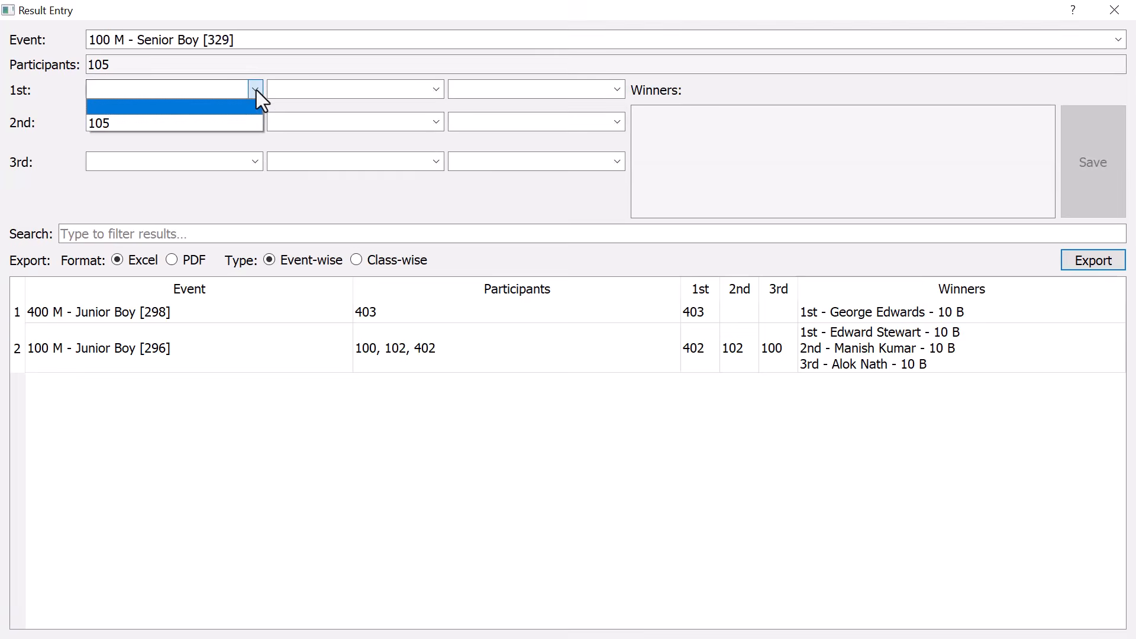
{"action": "left_click", "coordinate": [232, 122]}
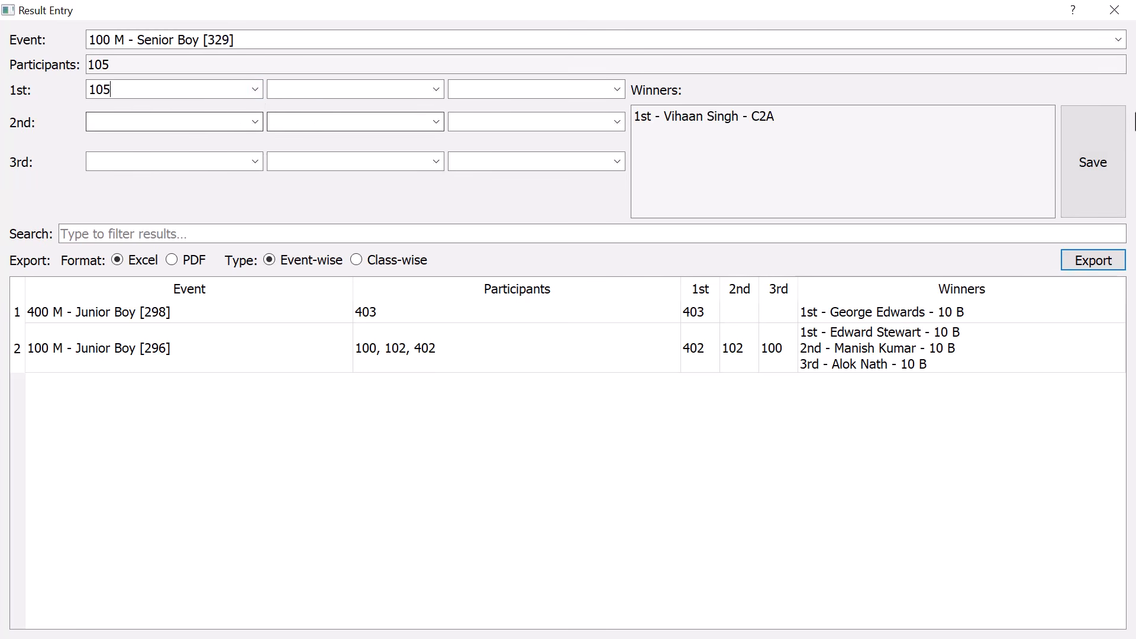
{"action": "left_click", "coordinate": [1079, 153]}
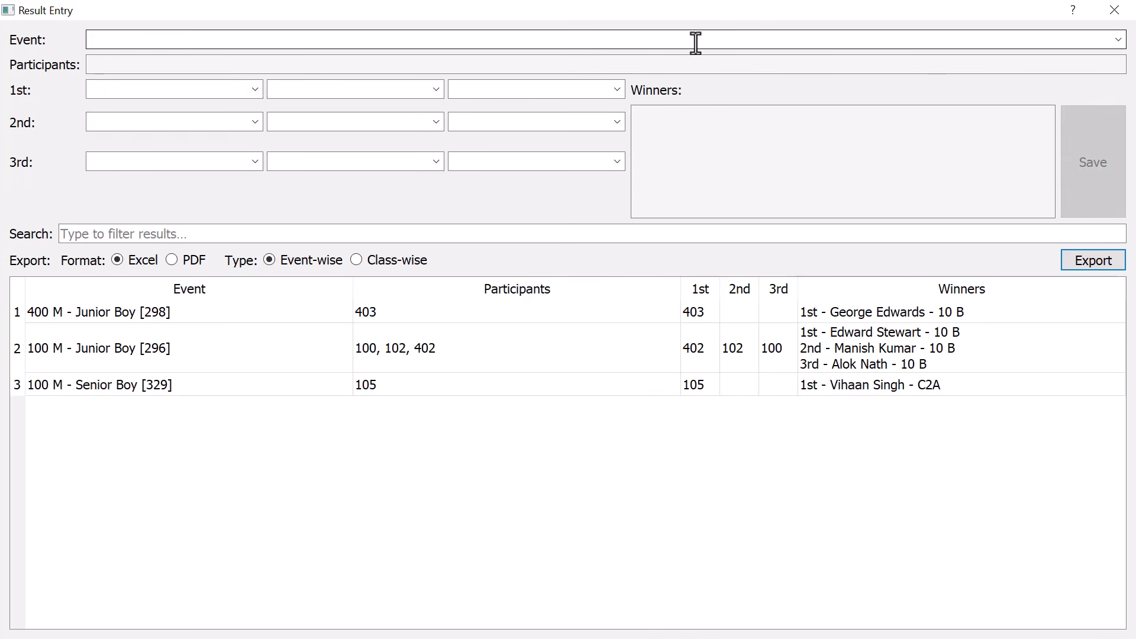
Record the Blue team [100, 102, 103, 104] as 1st in 4 x 100 Relay - Junior Boy, save the result, and close result entry
{"action": "type", "text": "rel"}
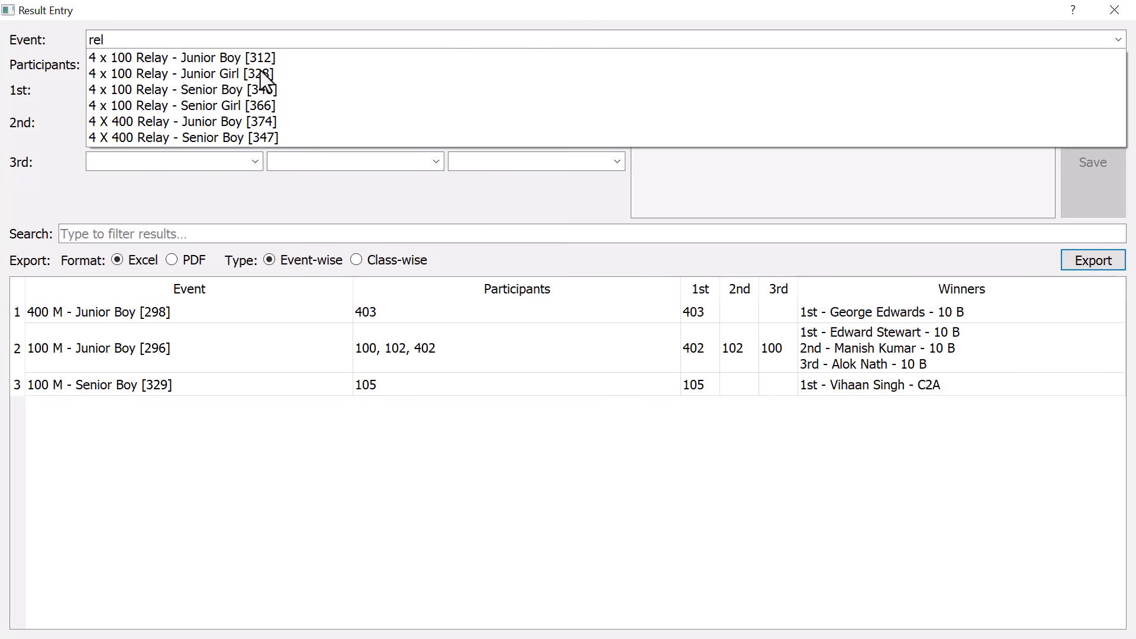
{"action": "left_click", "coordinate": [235, 55]}
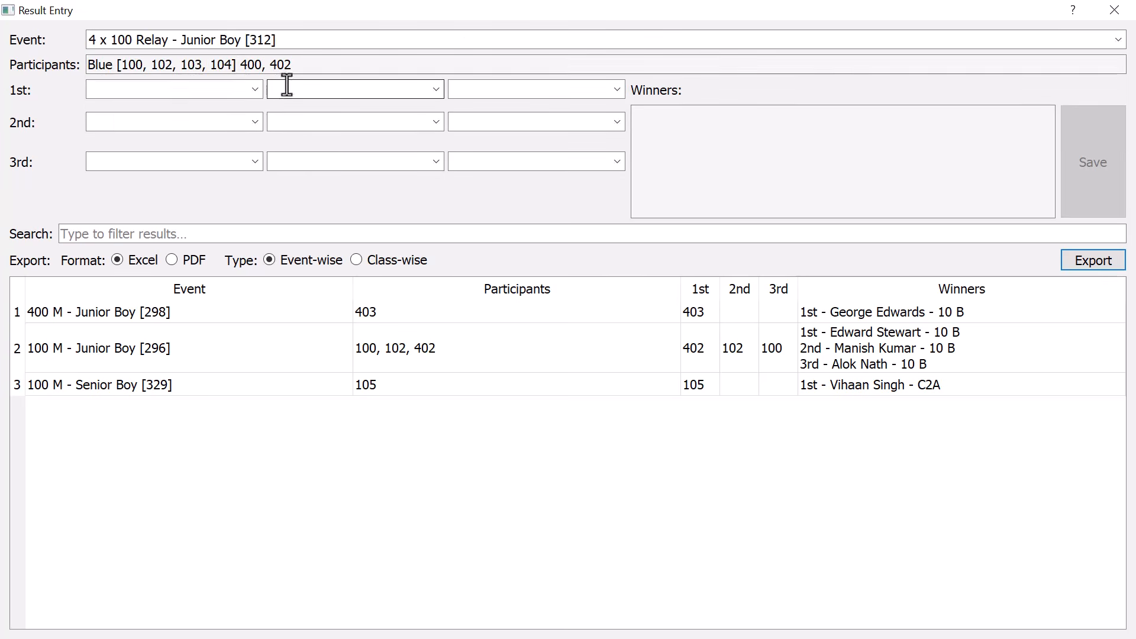
{"action": "left_click", "coordinate": [254, 90]}
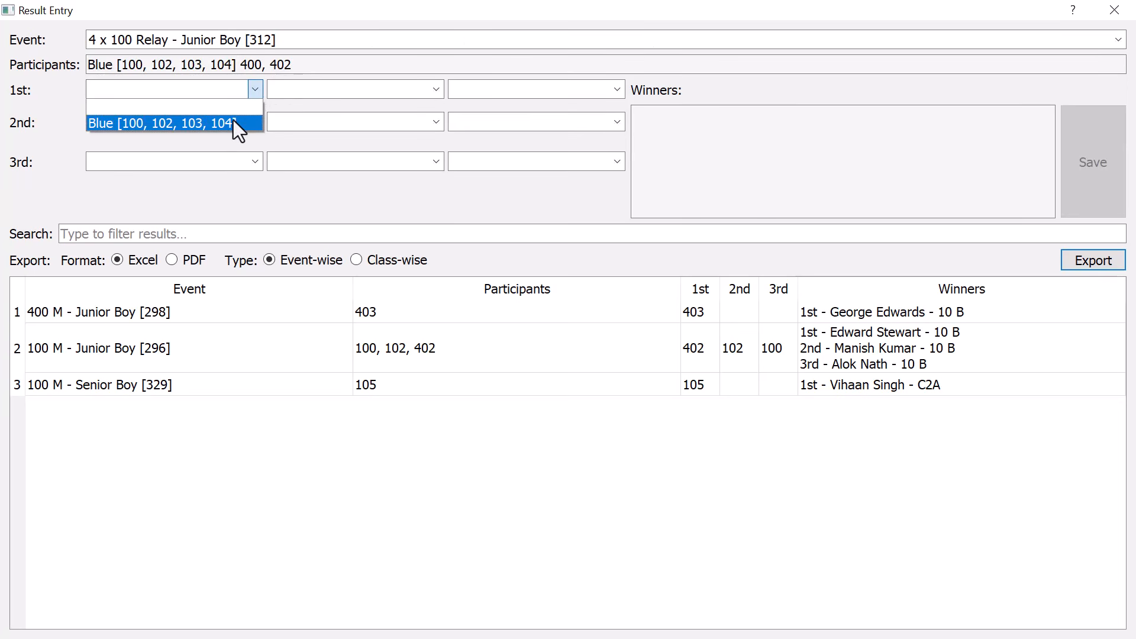
{"action": "left_click", "coordinate": [233, 119]}
{"action": "left_click", "coordinate": [1085, 182]}
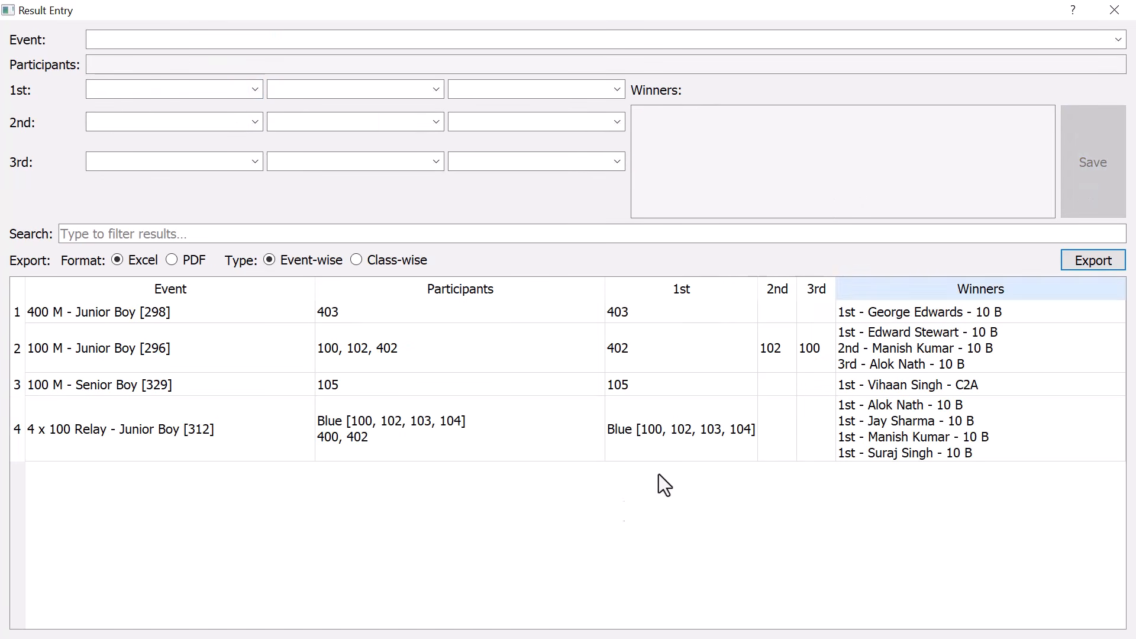
{"action": "key", "text": "Escape"}
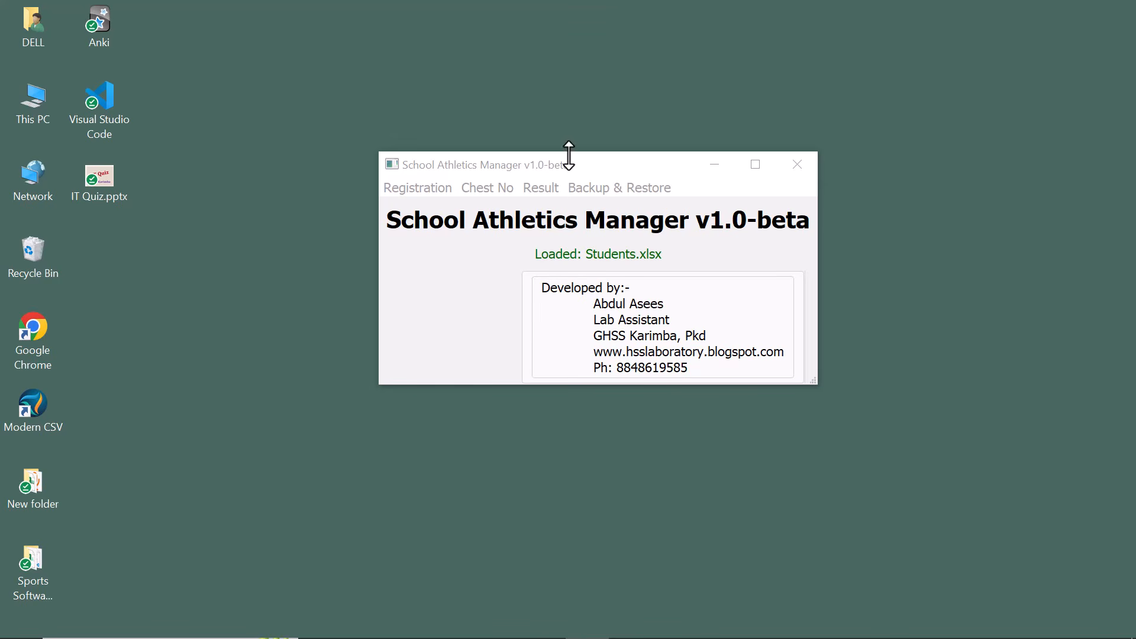
Open the Toppers list to view the leading athletes in each category, and close it
{"action": "left_click", "coordinate": [540, 188]}
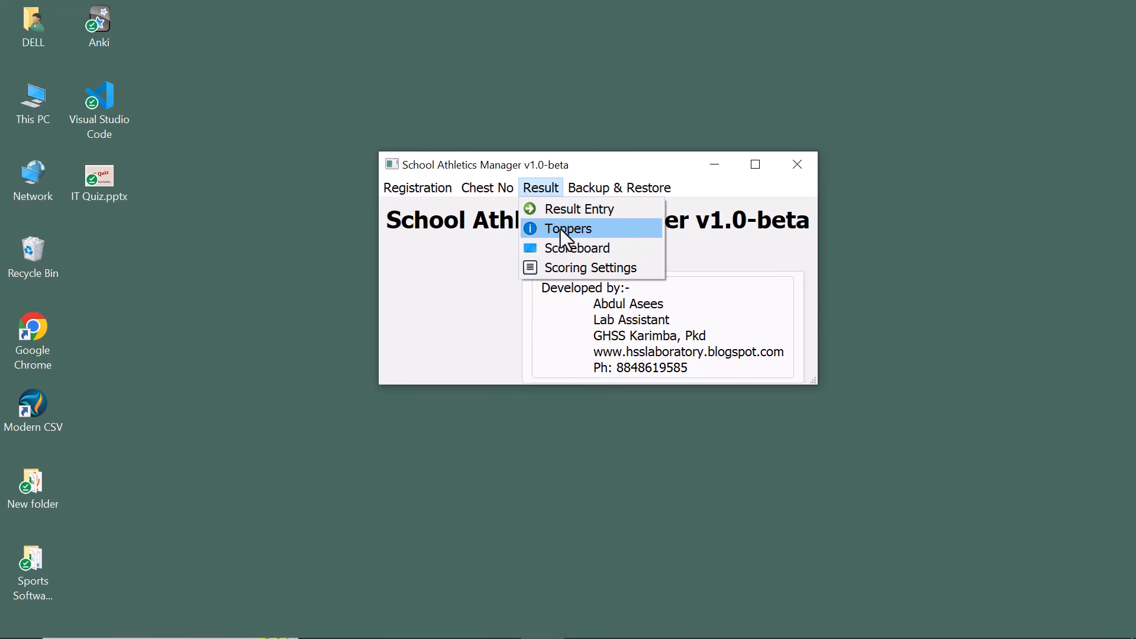
{"action": "left_click", "coordinate": [584, 228]}
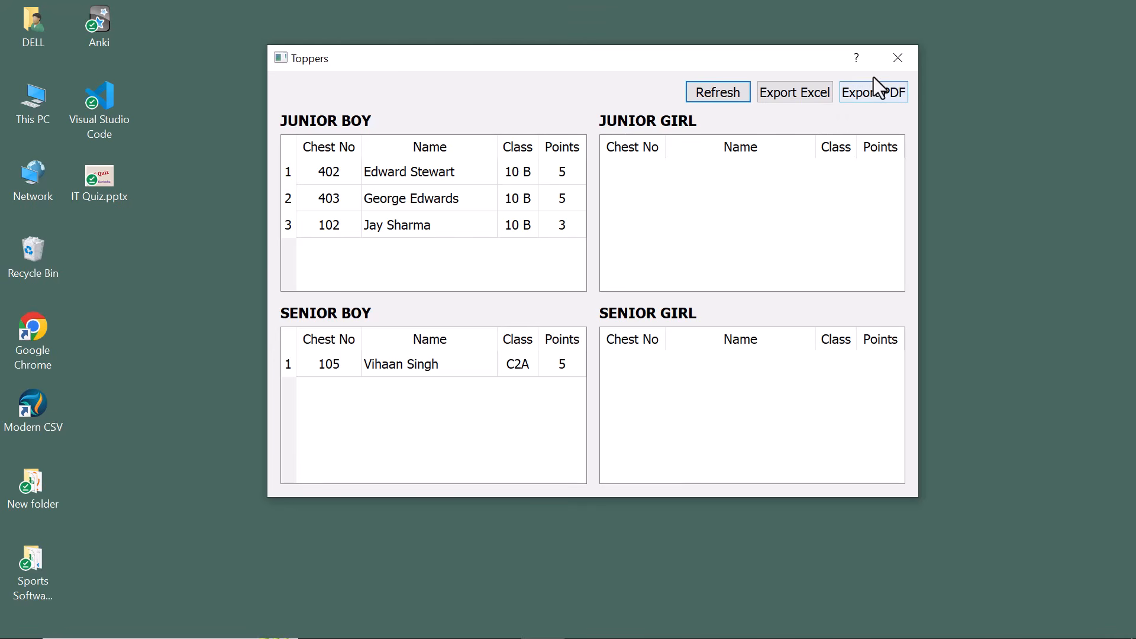
{"action": "left_click", "coordinate": [895, 61]}
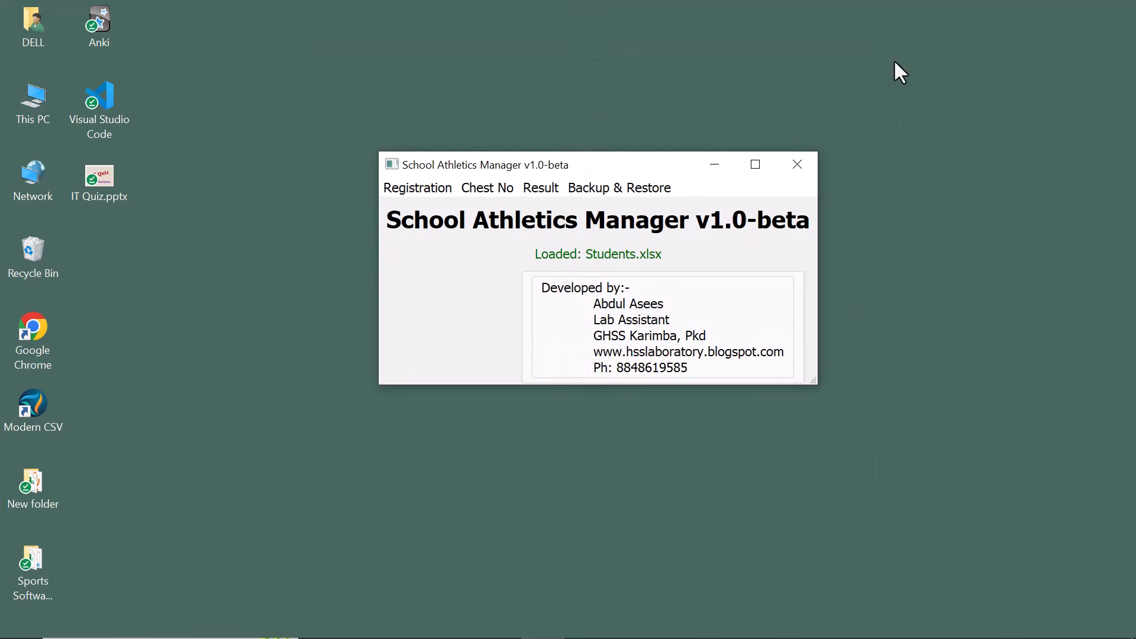
View the house points on the Scoreboard and close it, and open the Scoring Settings
{"action": "left_click", "coordinate": [533, 193]}
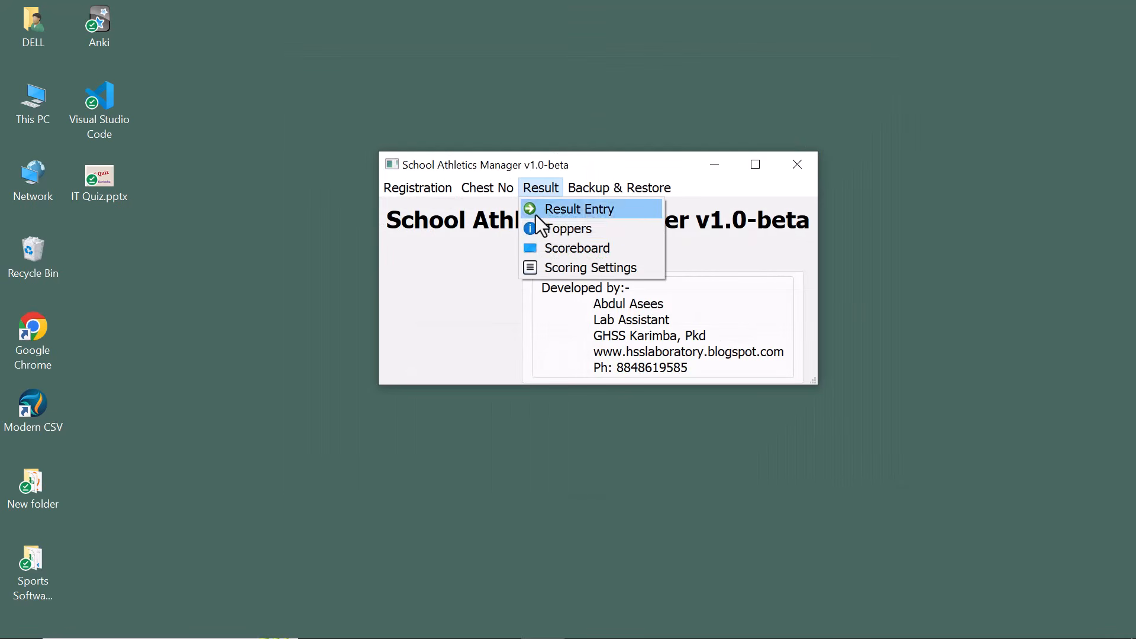
{"action": "left_click", "coordinate": [544, 250]}
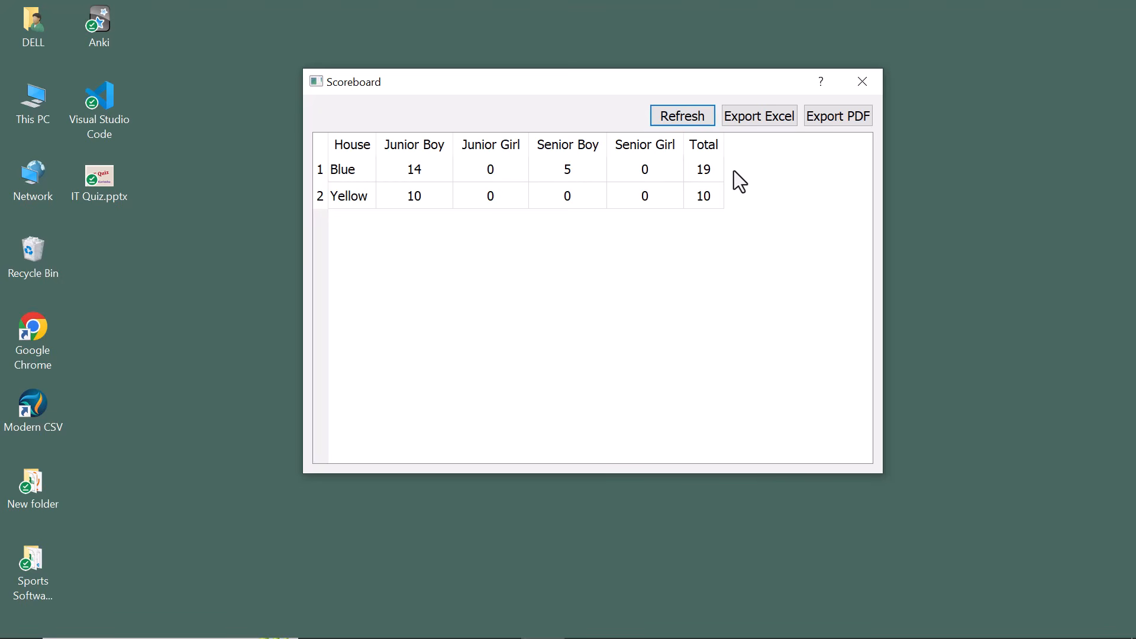
{"action": "left_click", "coordinate": [861, 84]}
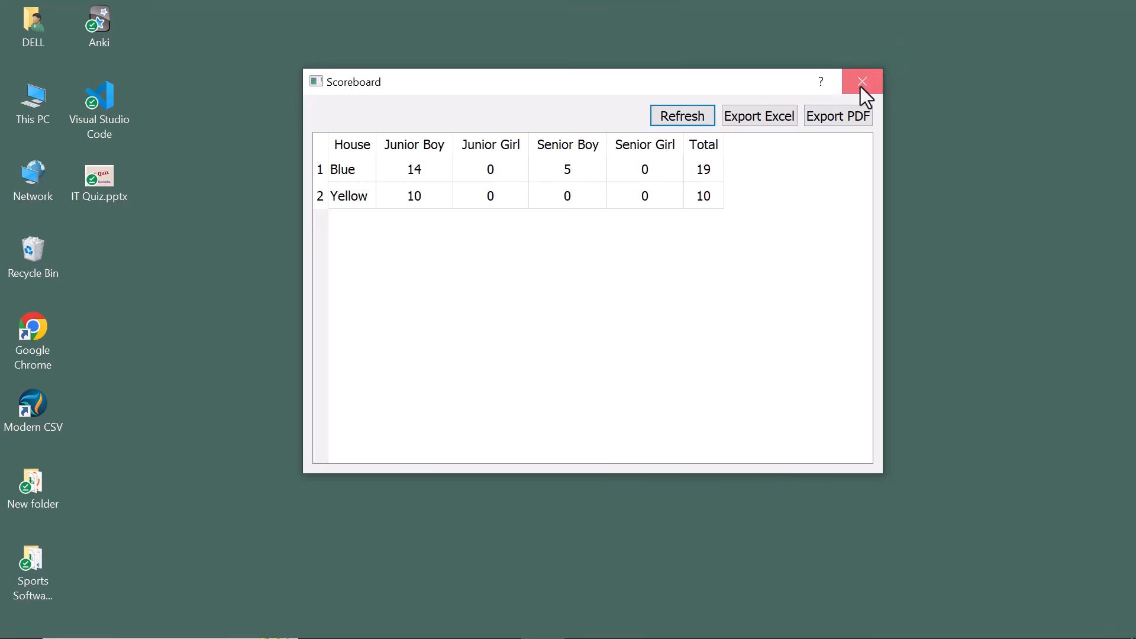
{"action": "left_click", "coordinate": [548, 186]}
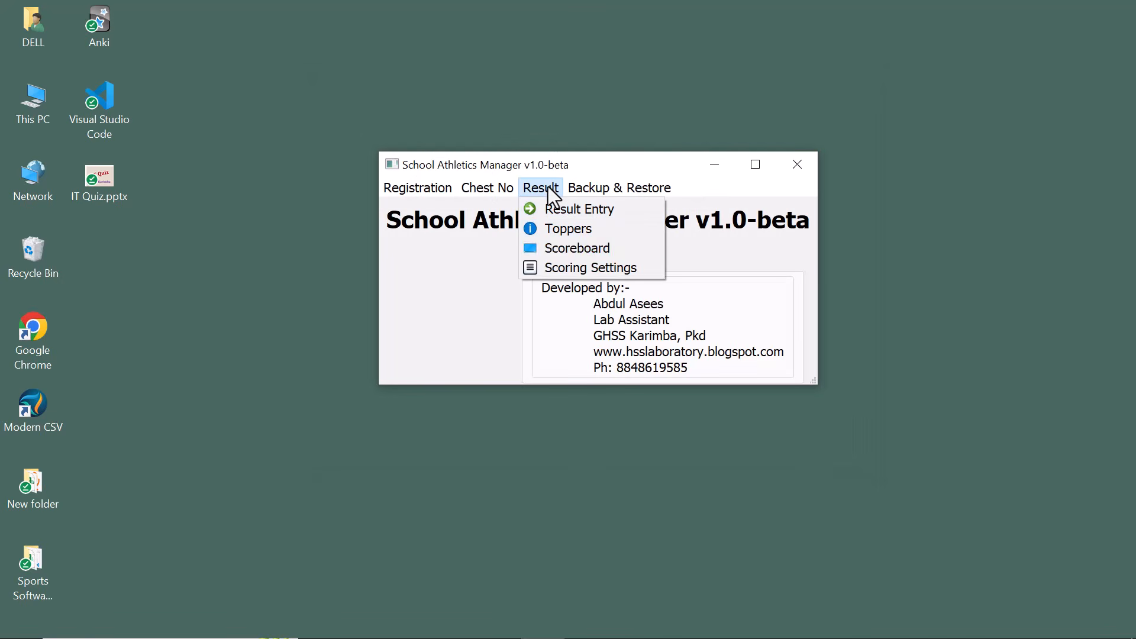
{"action": "left_click", "coordinate": [584, 268]}
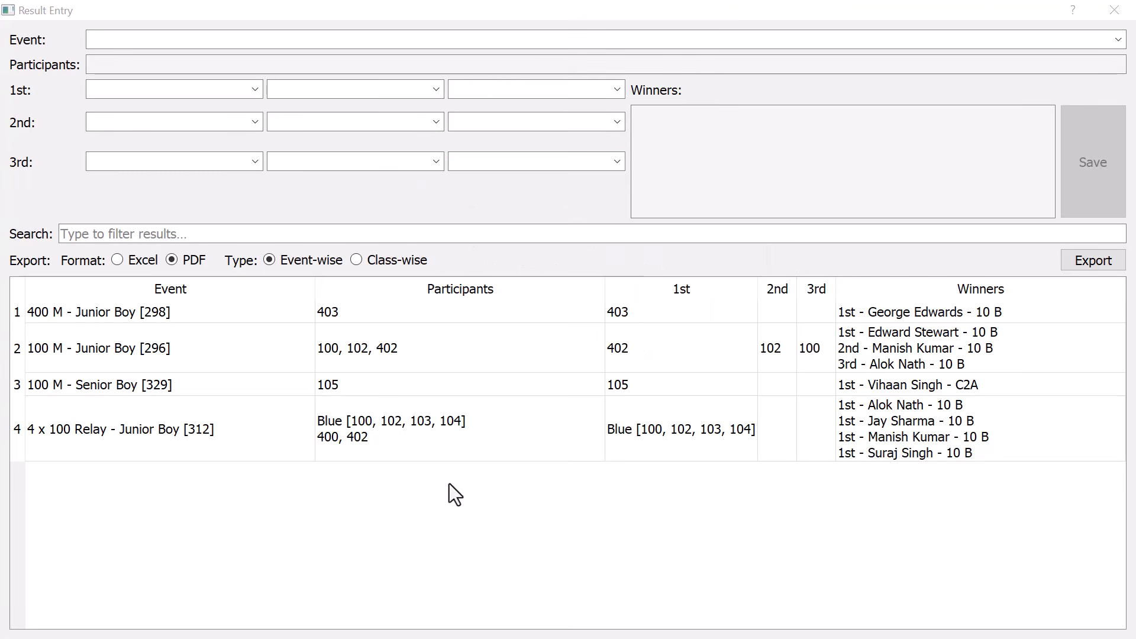
Export the event-wise results as a PDF to the Desktop under the suggested file name, and close the opened PDF after viewing it
{"action": "left_click", "coordinate": [1082, 264]}
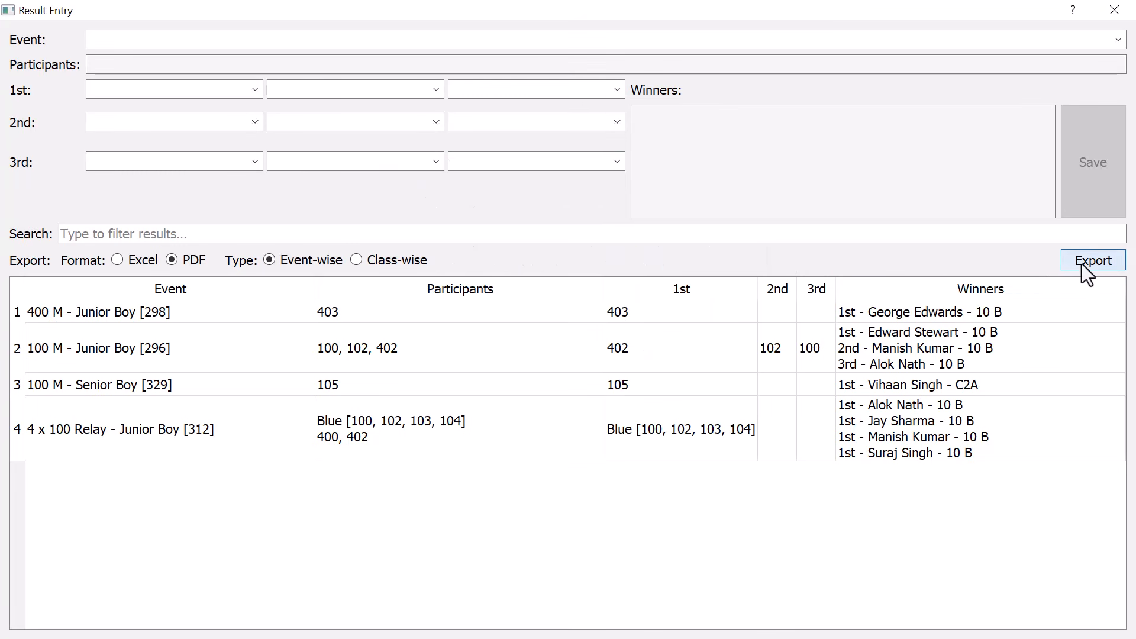
{"action": "scroll", "coordinate": [94, 219], "scroll_direction": "up", "scroll_amount": 4}
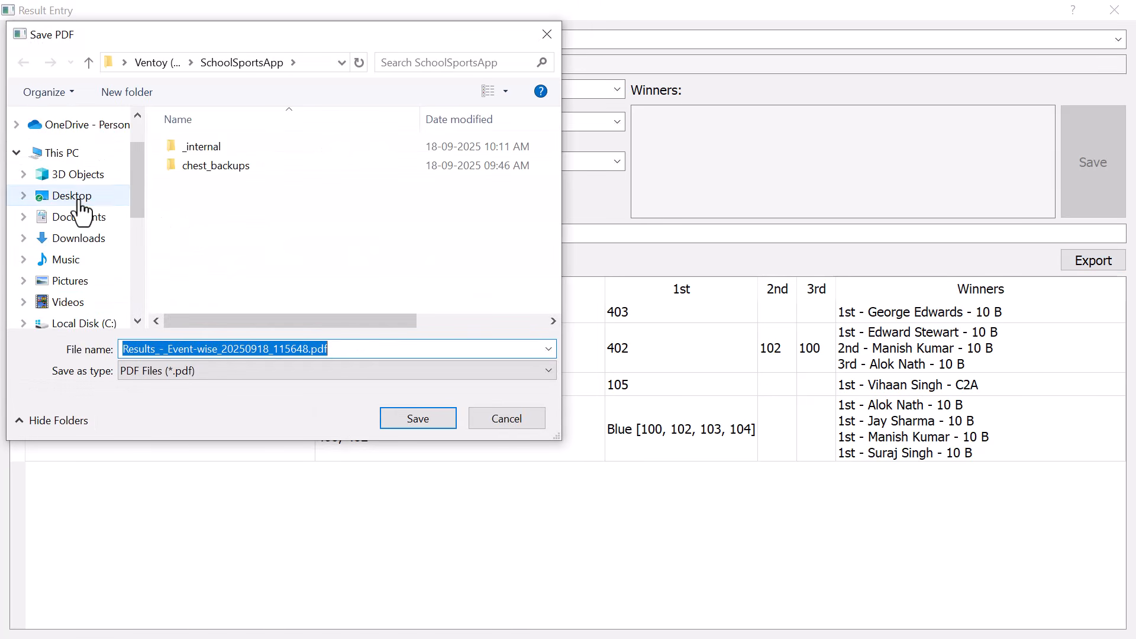
{"action": "left_click", "coordinate": [77, 198]}
{"action": "left_click", "coordinate": [428, 421]}
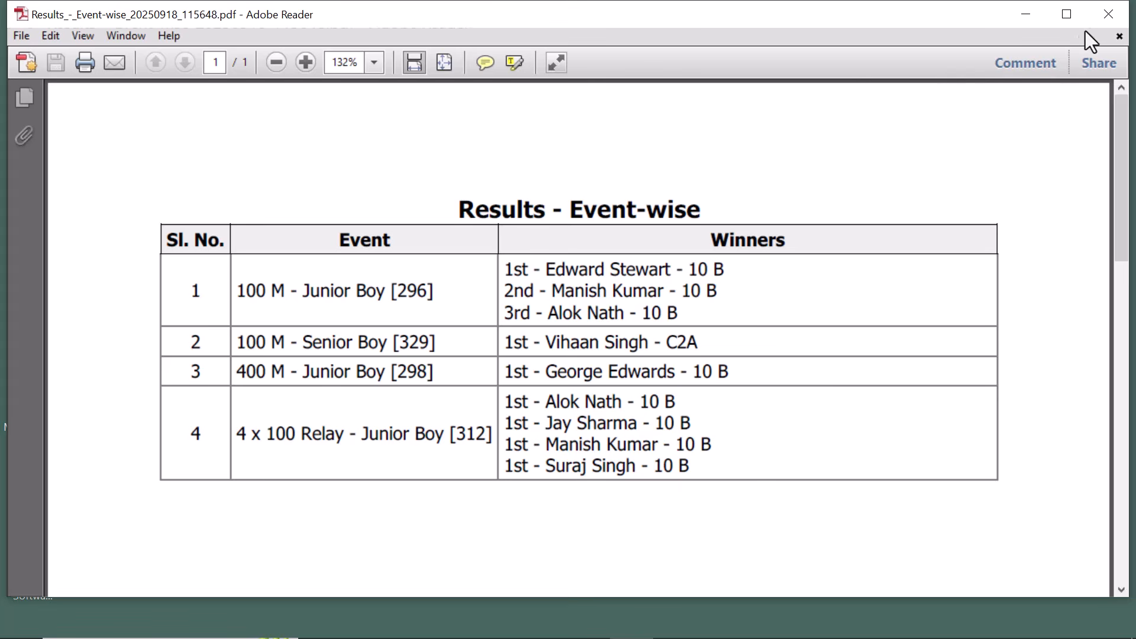
{"action": "left_click", "coordinate": [1107, 20]}
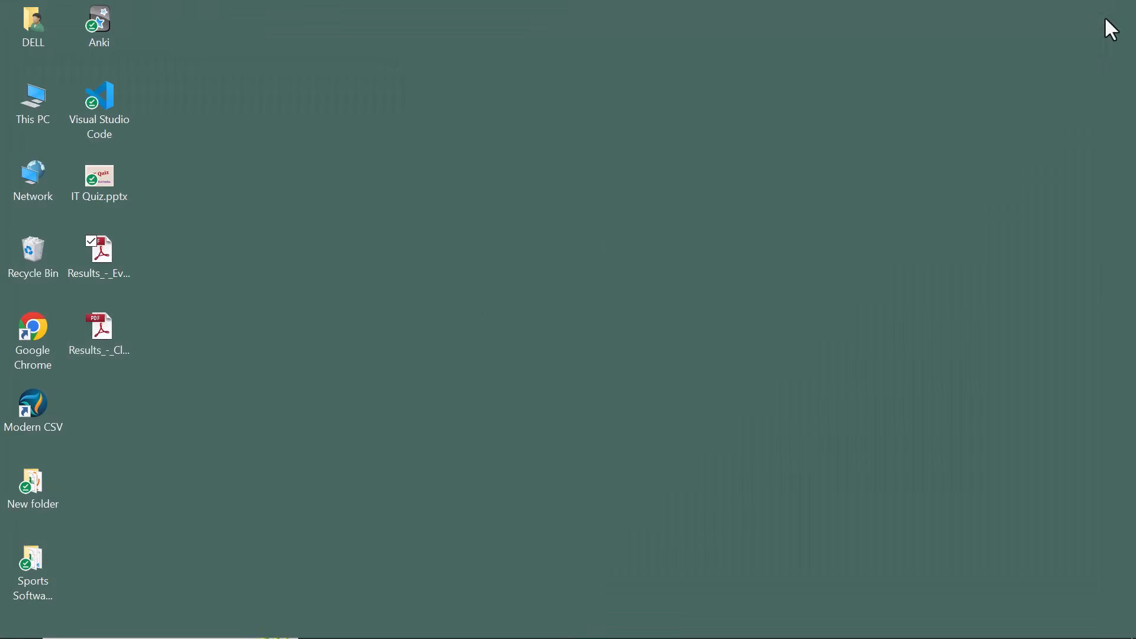
Open the exported class-wise results PDF from the desktop in Adobe Reader, review it, and leave the document
{"action": "left_click", "coordinate": [105, 355]}
{"action": "double_click", "coordinate": [104, 353]}
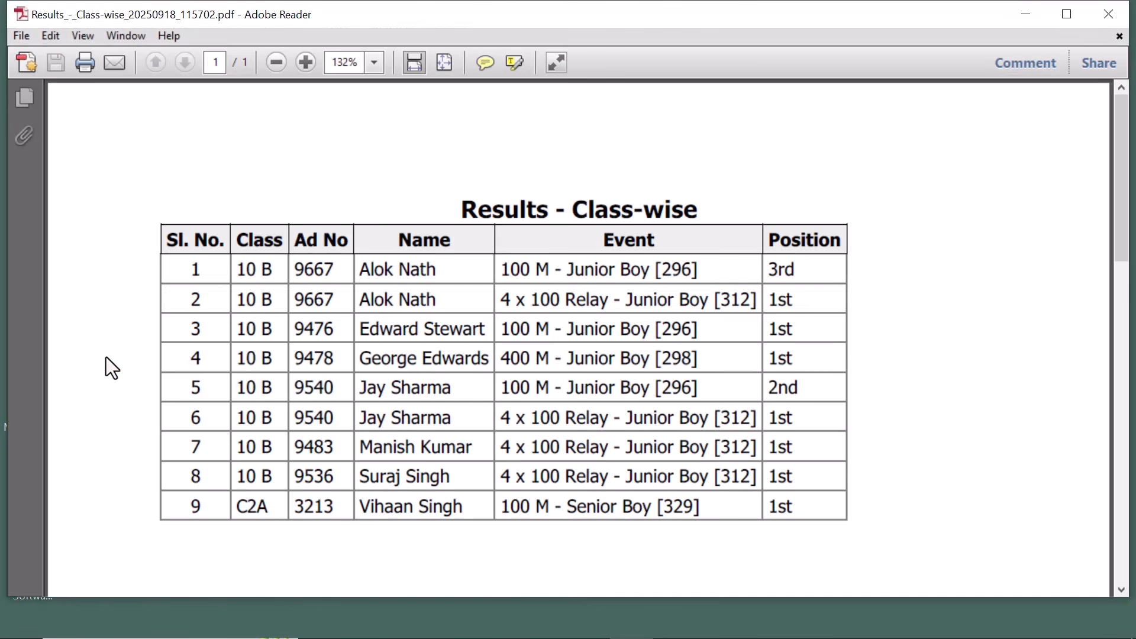
{"action": "mouse_move", "coordinate": [367, 637]}
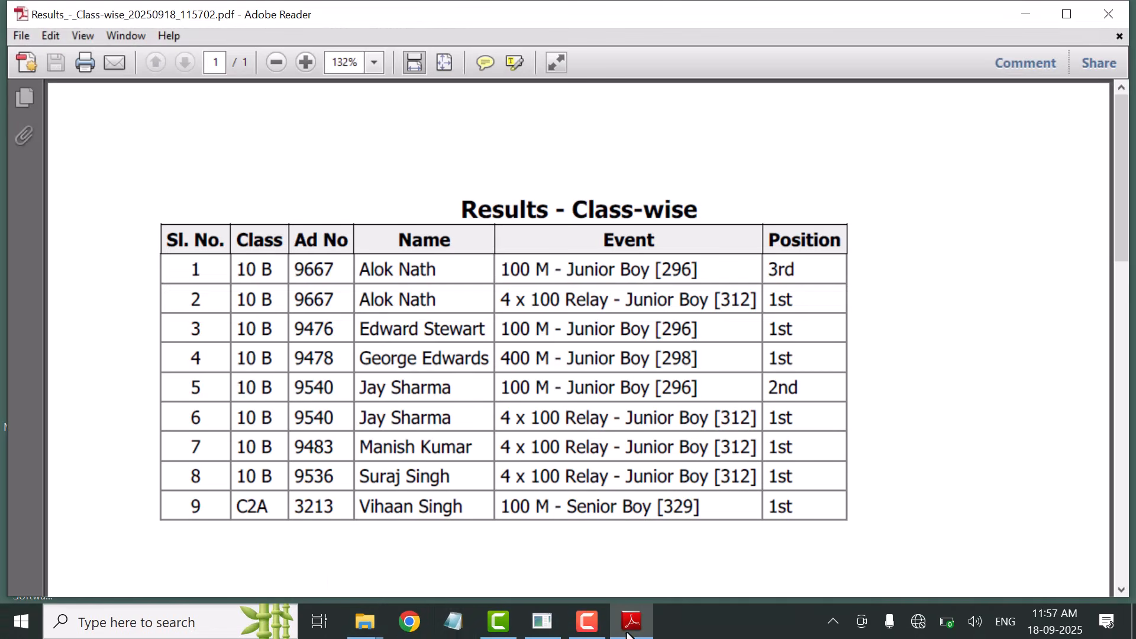
{"action": "left_click", "coordinate": [597, 630]}
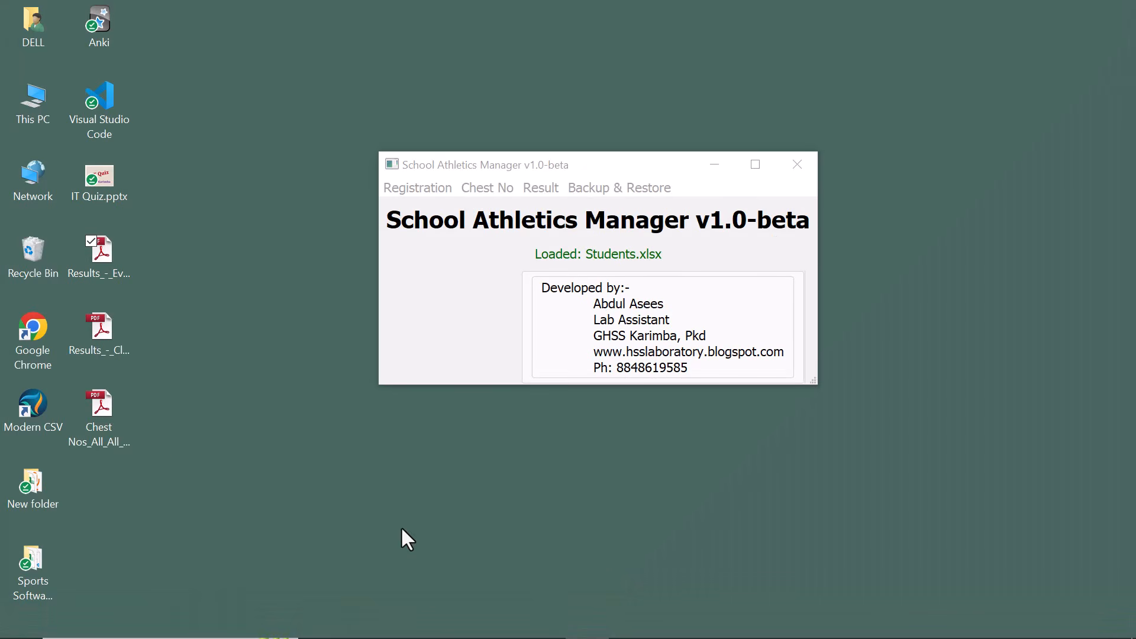
Open the exported Chest Nos PDF for all categories and items, look through its event list, and close it
{"action": "left_click", "coordinate": [116, 421]}
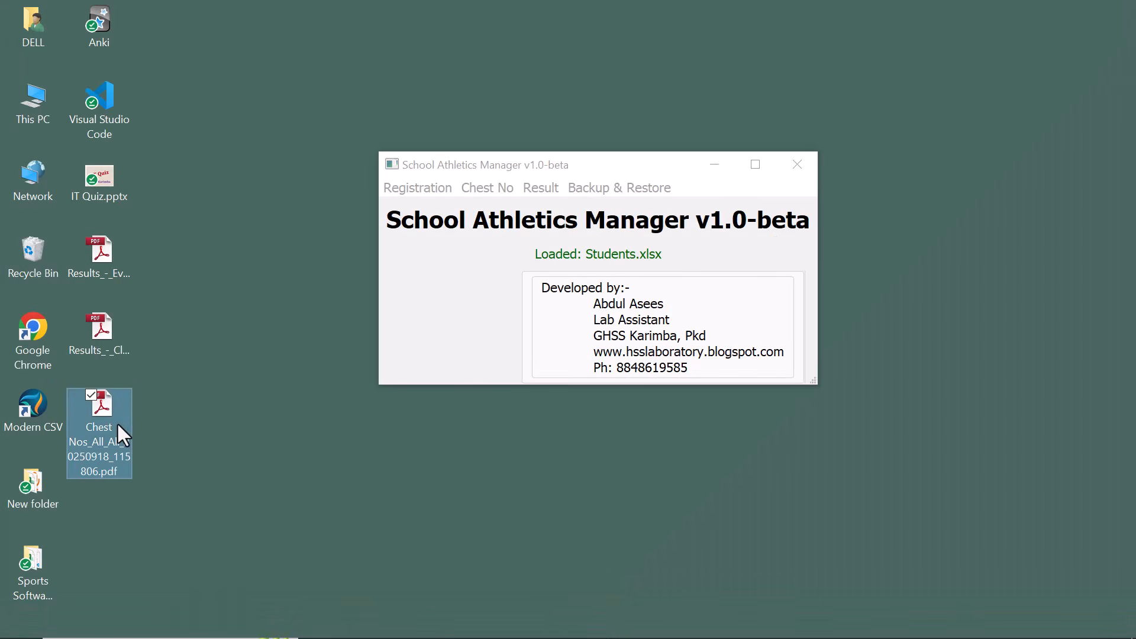
{"action": "double_click", "coordinate": [117, 422]}
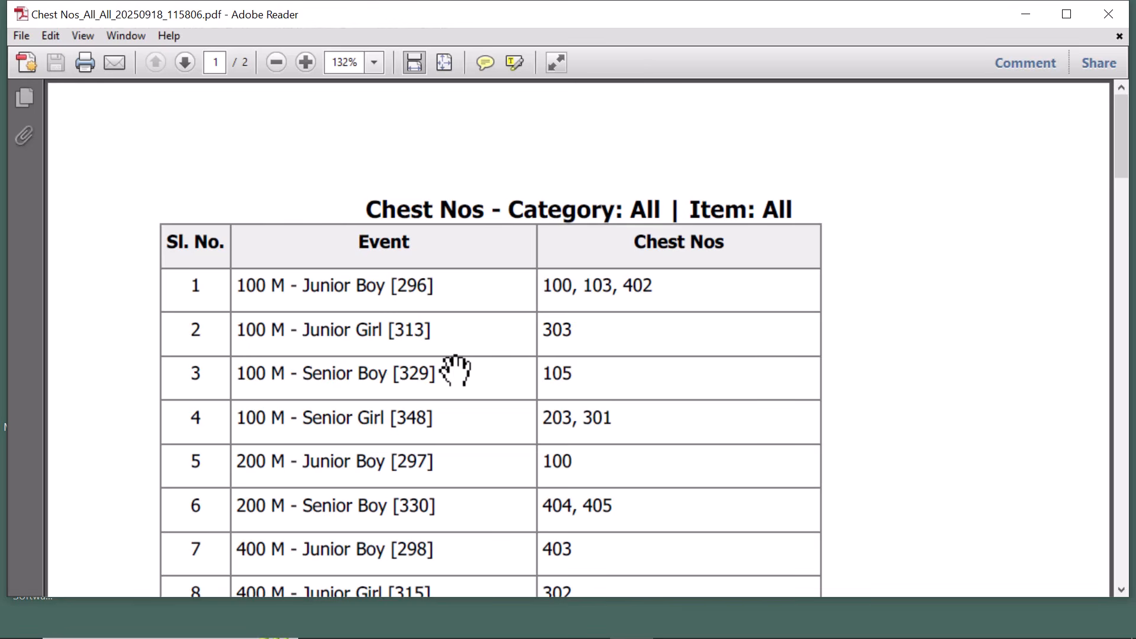
{"action": "scroll", "coordinate": [456, 370], "scroll_direction": "down", "scroll_amount": 10}
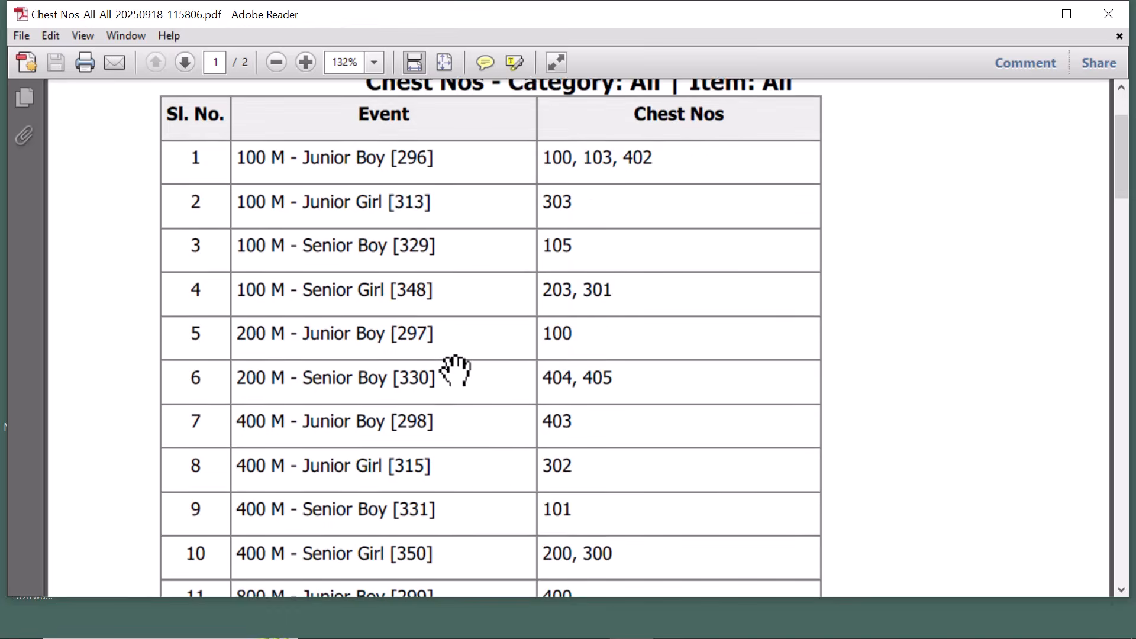
{"action": "scroll", "coordinate": [456, 370], "scroll_direction": "down", "scroll_amount": 8}
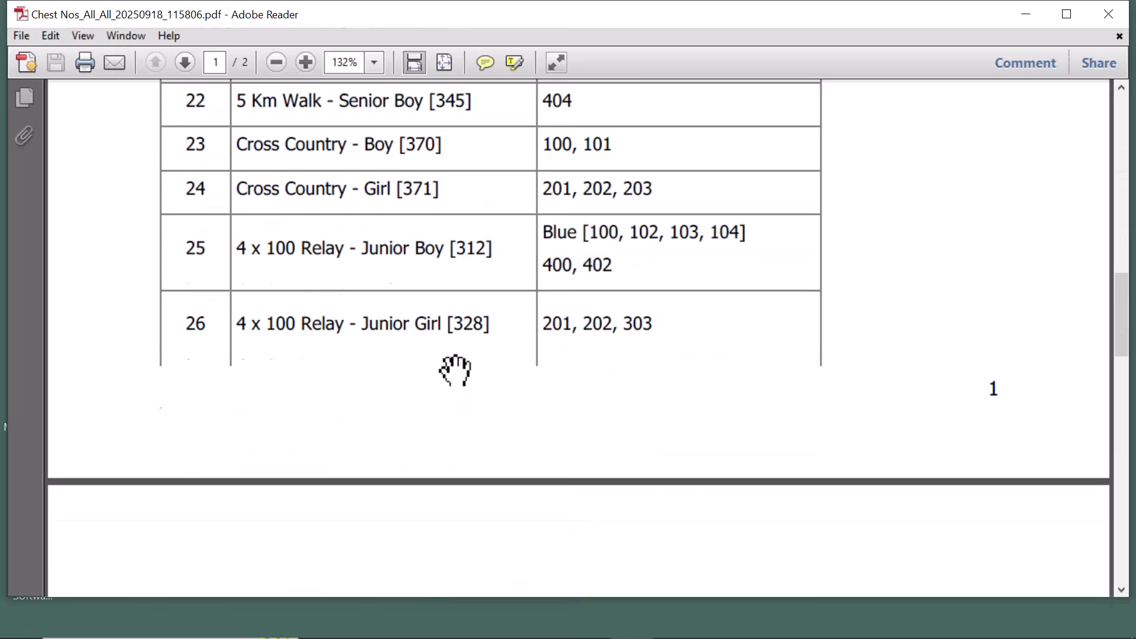
{"action": "scroll", "coordinate": [455, 370], "scroll_direction": "up", "scroll_amount": 13}
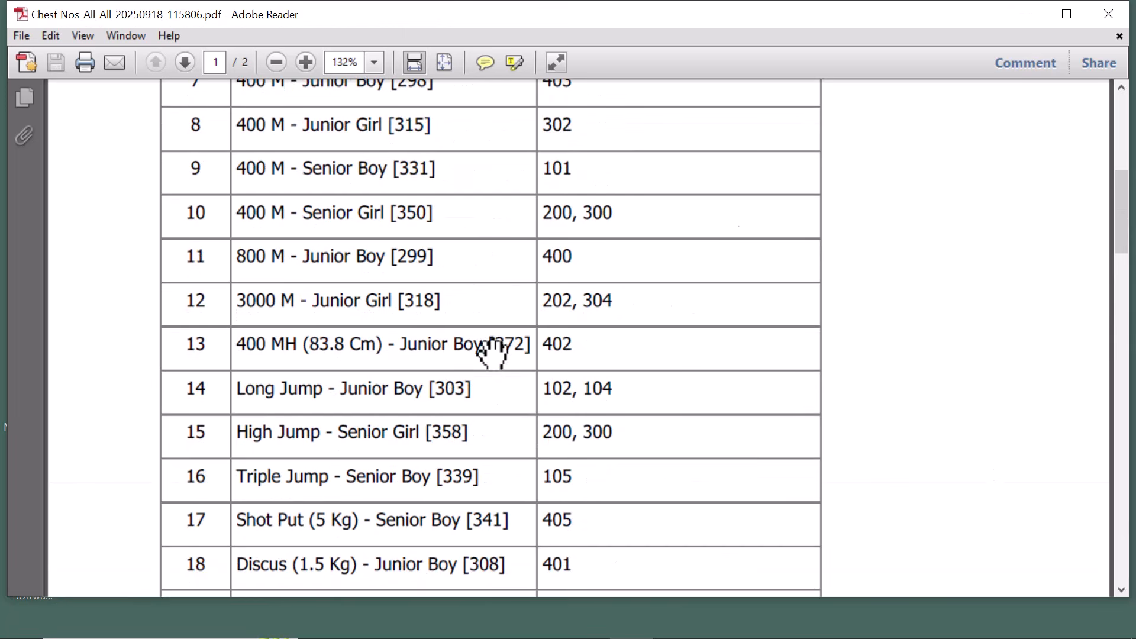
{"action": "left_click", "coordinate": [1108, 13]}
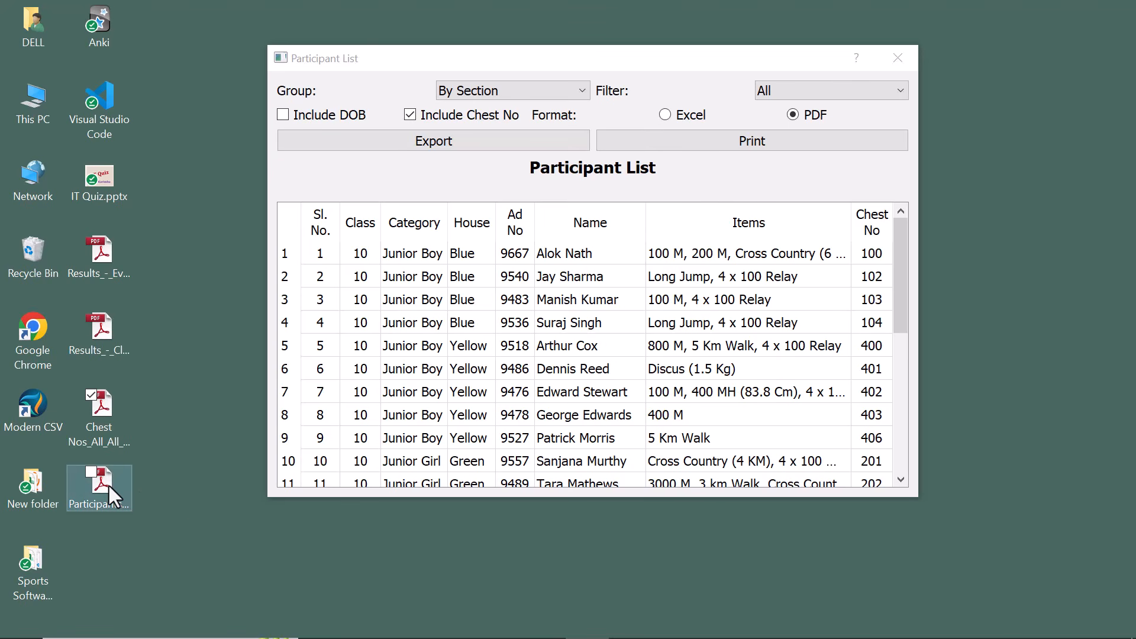
Open the exported Participants.pdf from the desktop and examine the participant list with chest numbers
{"action": "left_click", "coordinate": [108, 486]}
{"action": "double_click", "coordinate": [108, 485]}
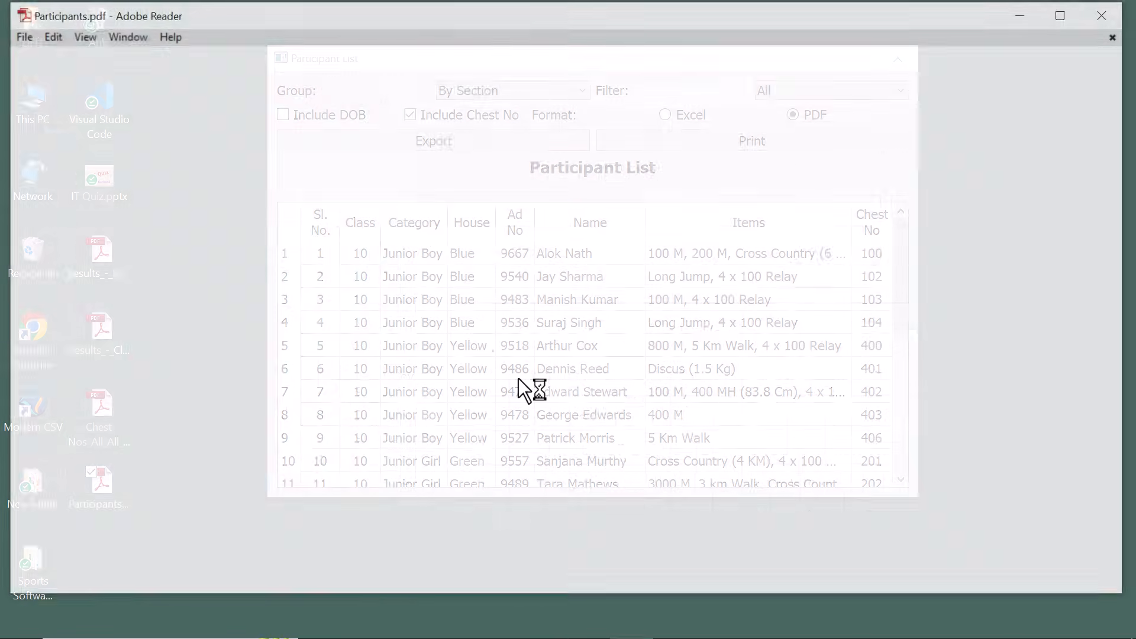
{"action": "scroll", "coordinate": [672, 378], "scroll_direction": "down", "scroll_amount": 1}
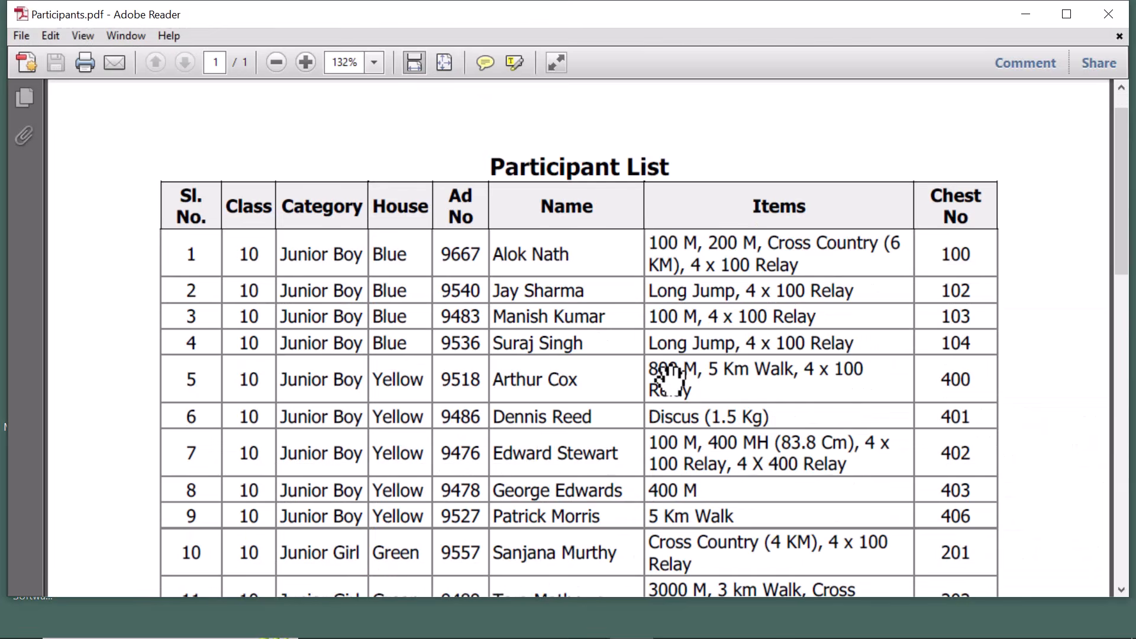